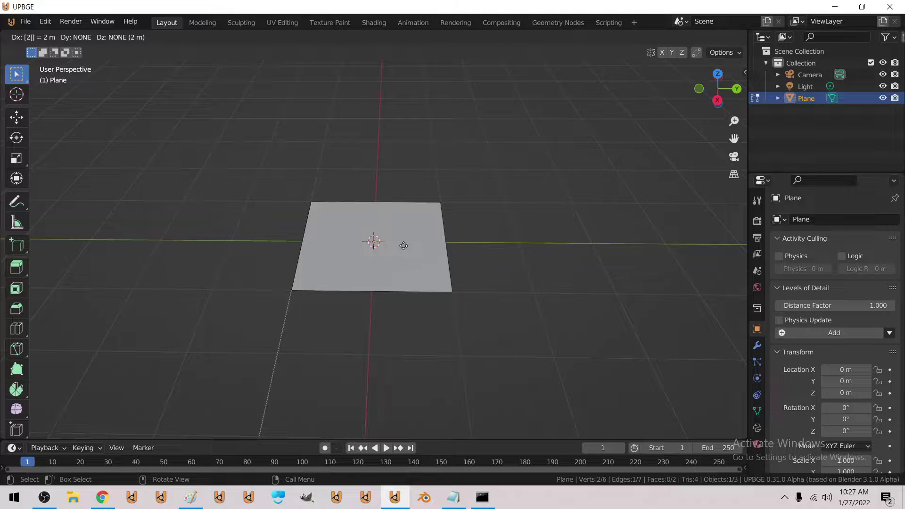
Extrude the plane's two opposite edges 2 m outward along the Y axis, one on each side.
{"action": "key", "text": "x"}
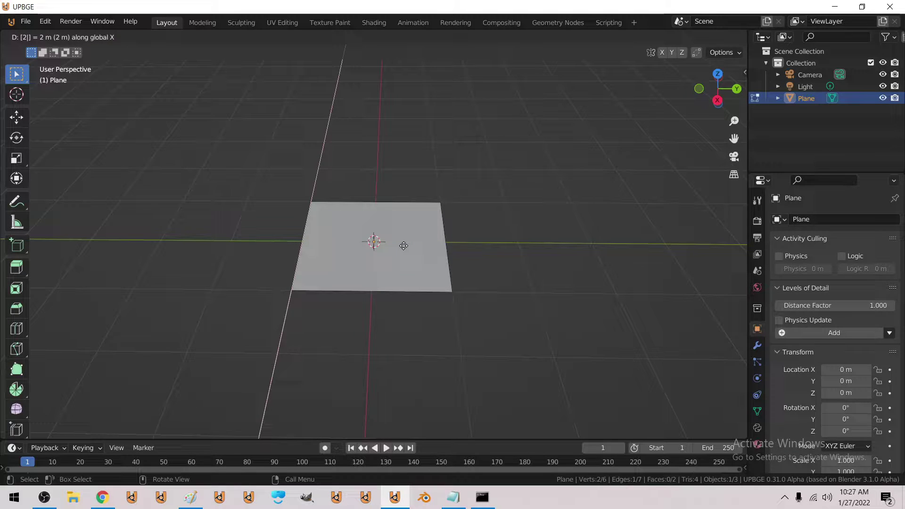
{"action": "key", "text": "y"}
{"action": "key", "text": "Return"}
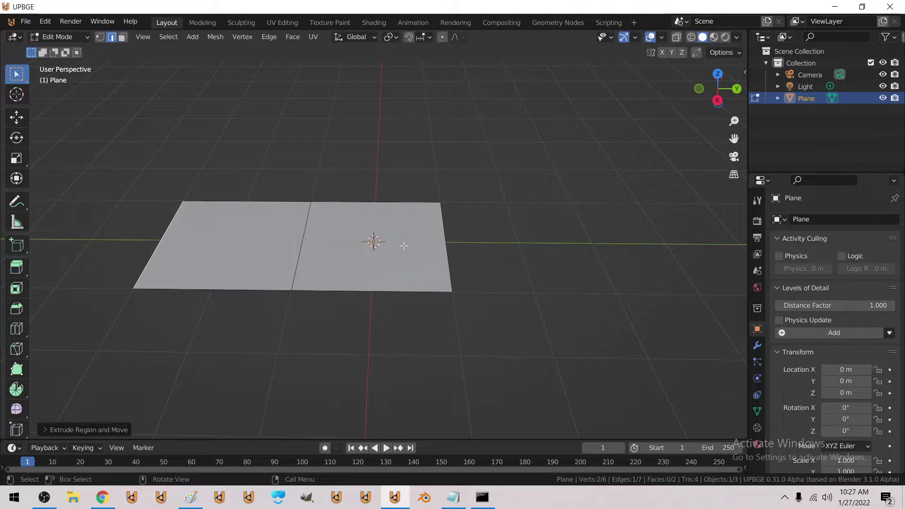
{"action": "type", "text": "ey2"}
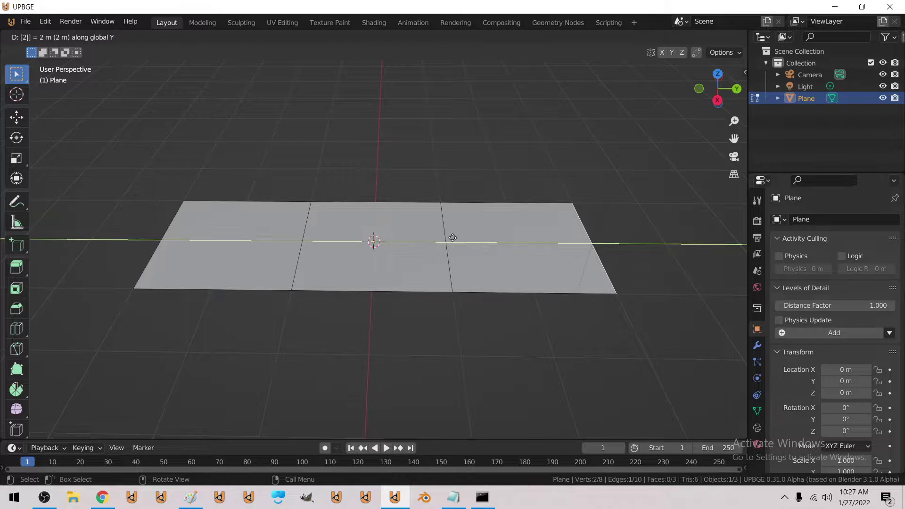
{"action": "key", "text": "Return"}
Try moving the outer edge along X, and undo the 2 m extrusions back to the original square plane.
{"action": "middle_click_drag", "start_coordinate": [452, 238], "coordinate": [520, 267]}
{"action": "scroll", "coordinate": [396, 263], "scroll_direction": "up", "scroll_amount": 3}
{"action": "scroll", "coordinate": [520, 267], "scroll_direction": "down", "scroll_amount": 2}
{"action": "key", "text": "g"}
{"action": "key", "text": "x"}
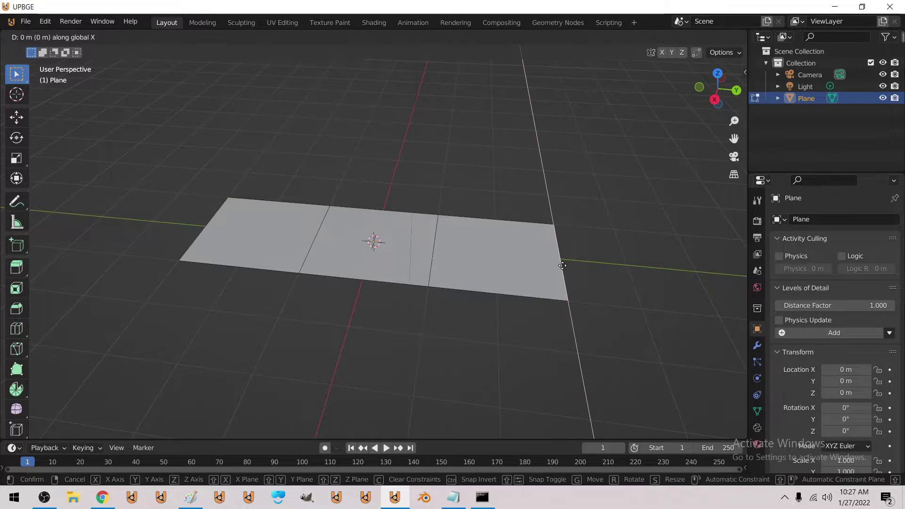
{"action": "left_click", "coordinate": [582, 261]}
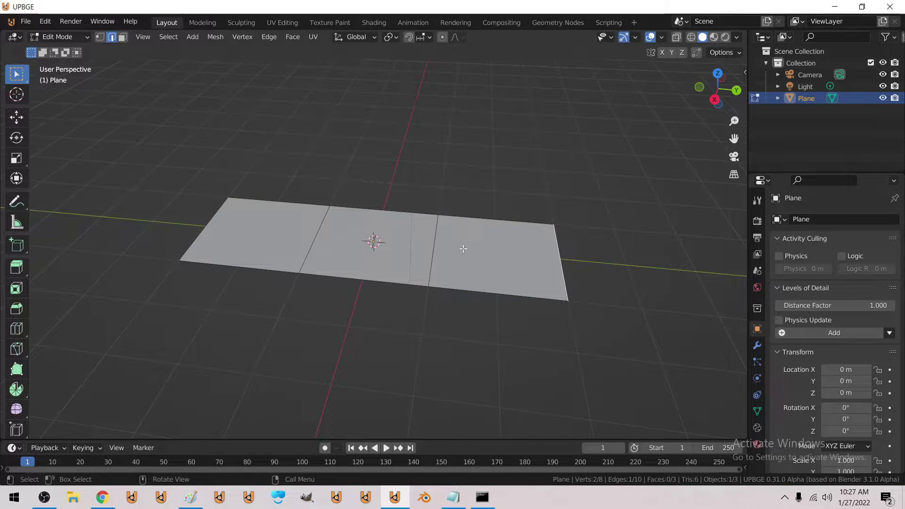
{"action": "key", "text": "ctrl+z"}
{"action": "key", "text": "ctrl+z"}
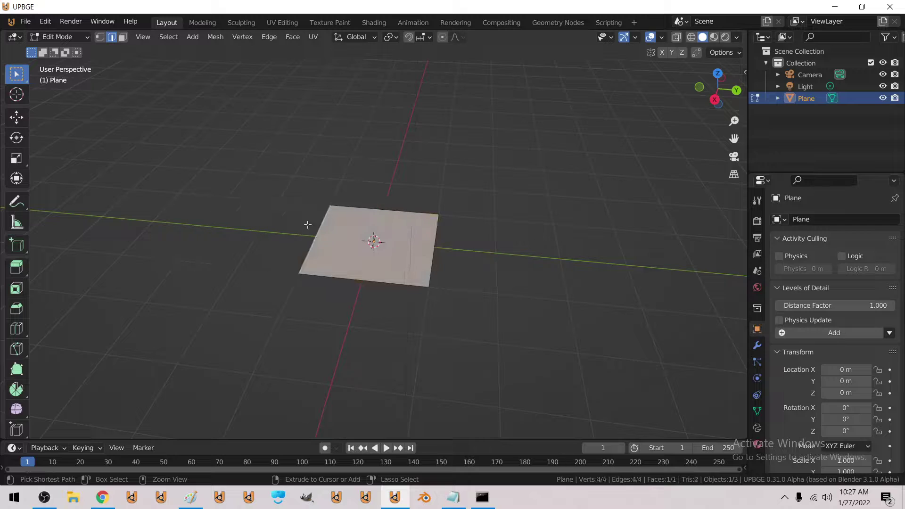
Extrude the square plane's two opposite edges outward along the Y axis, 1 m on each side.
{"action": "left_click", "coordinate": [319, 231]}
{"action": "key", "text": "e"}
{"action": "key", "text": "x"}
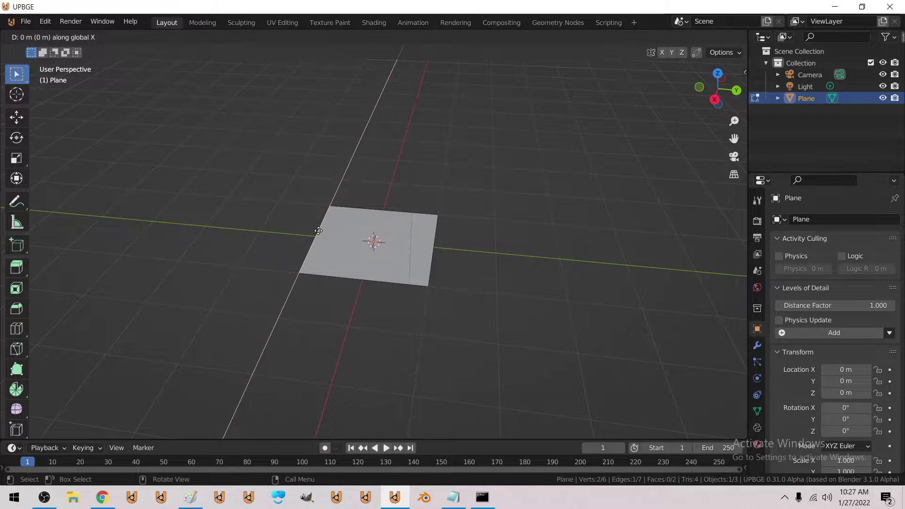
{"action": "left_click", "coordinate": [314, 229]}
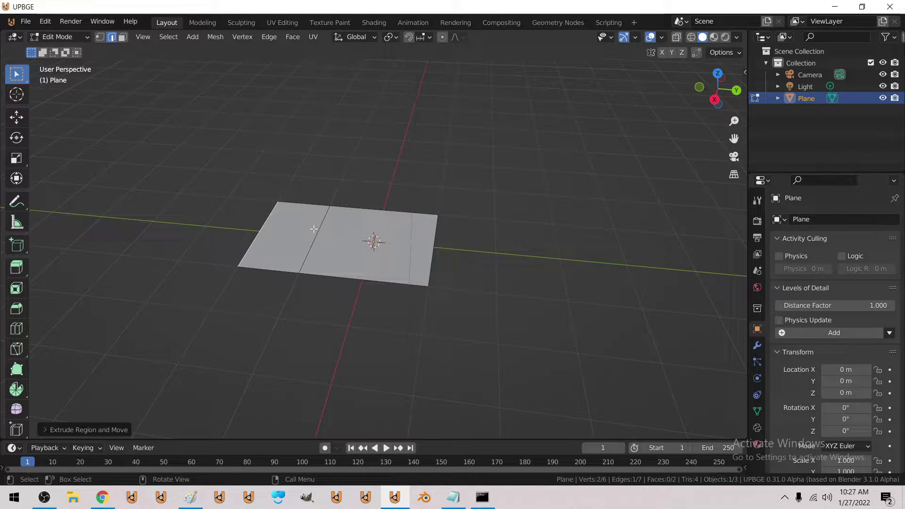
{"action": "left_click", "coordinate": [435, 253]}
{"action": "type", "text": "exy1"}
{"action": "key", "text": "Return"}
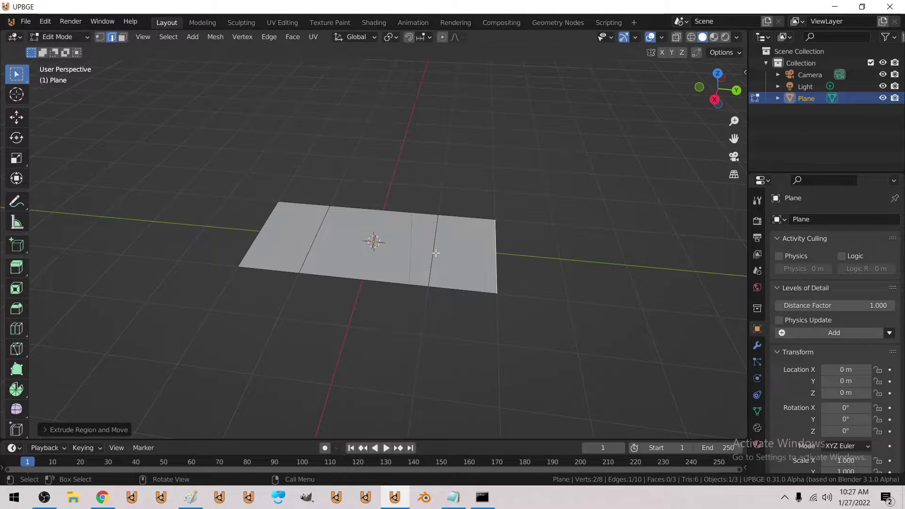
Extrude the strip's two outer end edges a further 2 m outward along the Y axis.
{"action": "key", "text": "alt+a"}
{"action": "left_click", "coordinate": [273, 228]}
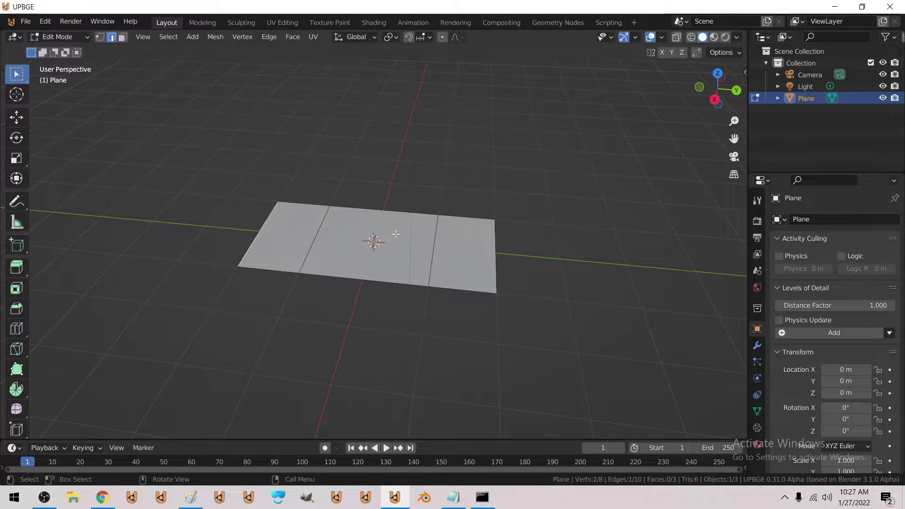
{"action": "type", "text": "ex"}
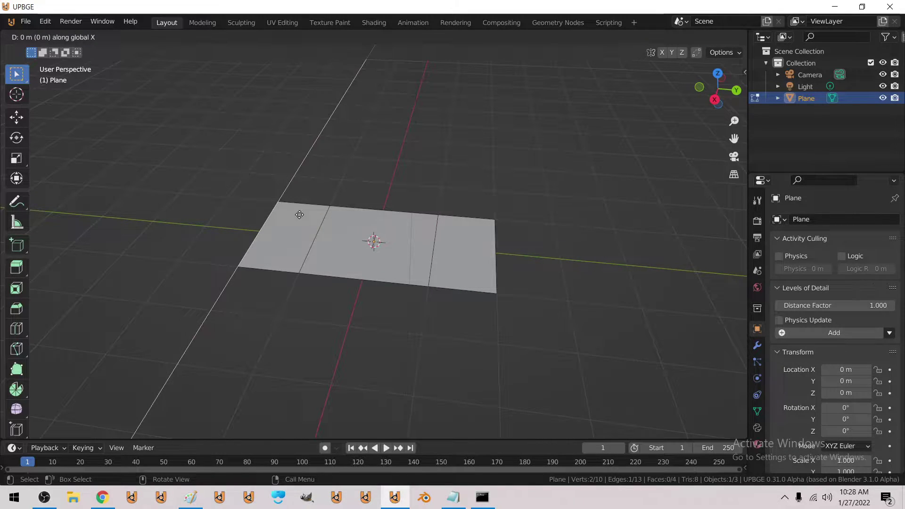
{"action": "type", "text": "y2"}
{"action": "key", "text": "Return"}
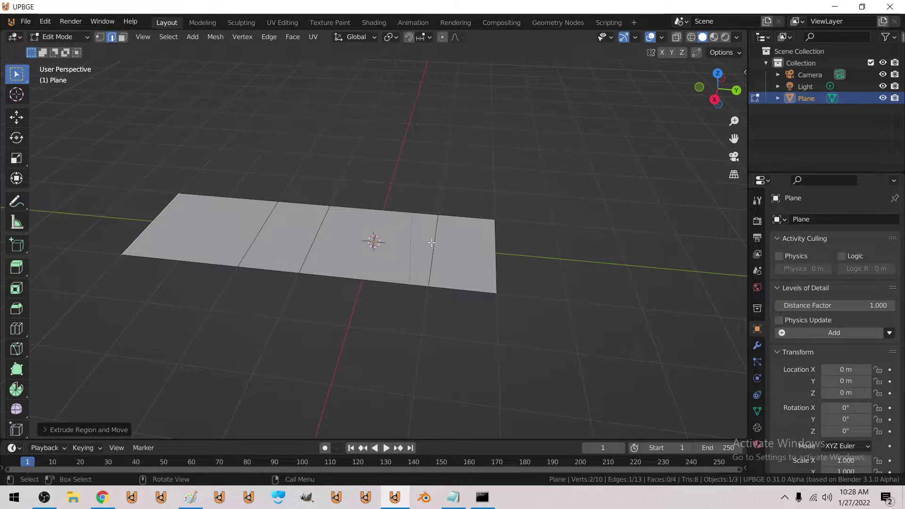
{"action": "left_click", "coordinate": [493, 259]}
{"action": "type", "text": "e"}
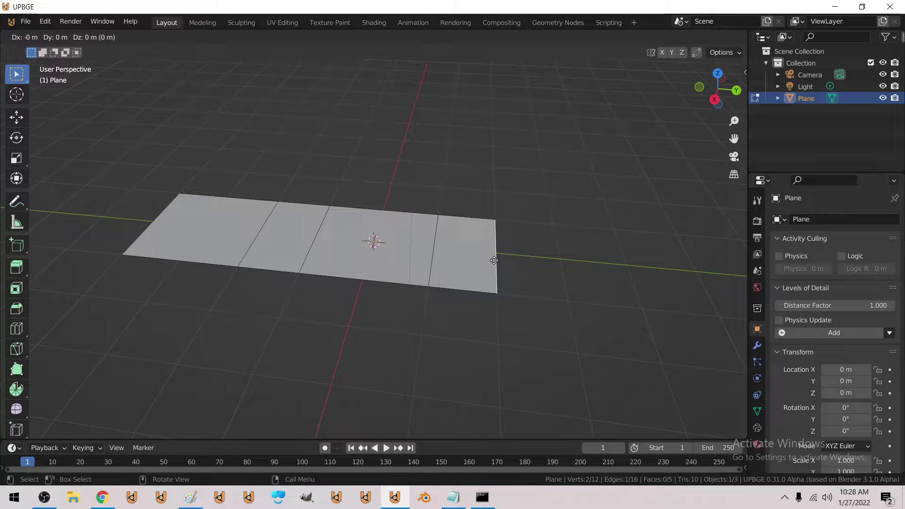
{"action": "type", "text": "y2"}
{"action": "key", "text": "Return"}
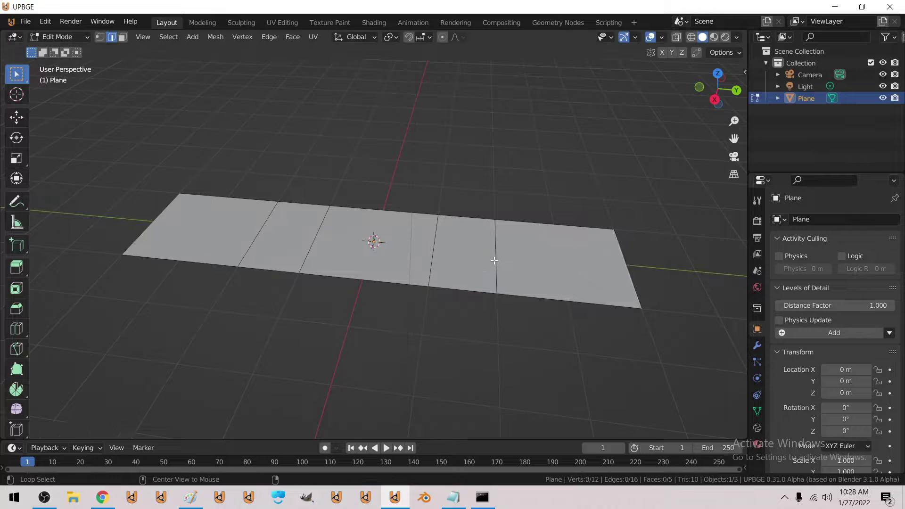
Try separating the strip's two end faces into their own object, and undo the separation.
{"action": "key", "text": "shift+grave"}
{"action": "key", "text": "d"}
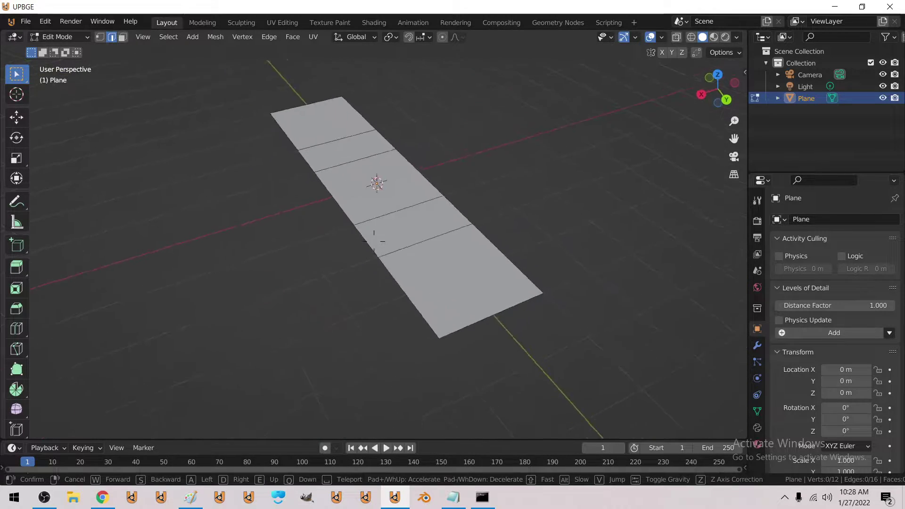
{"action": "key", "text": "s"}
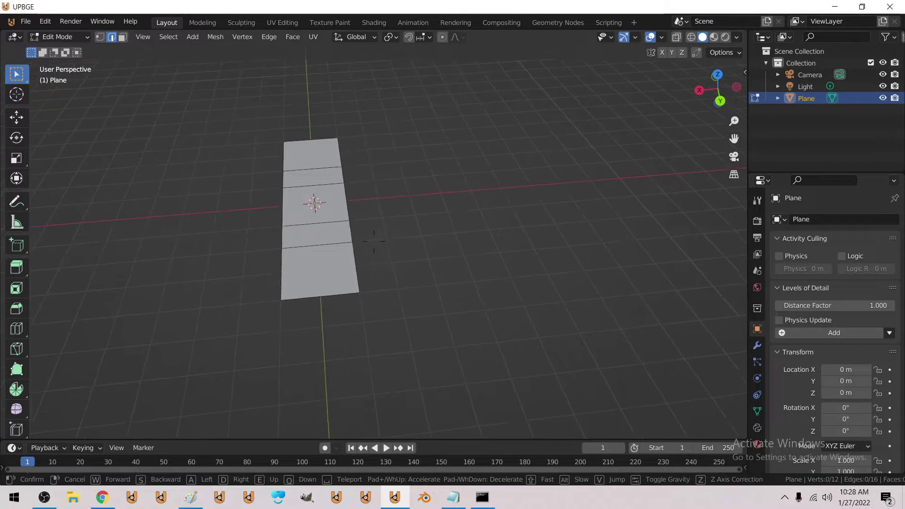
{"action": "left_click", "coordinate": [374, 241]}
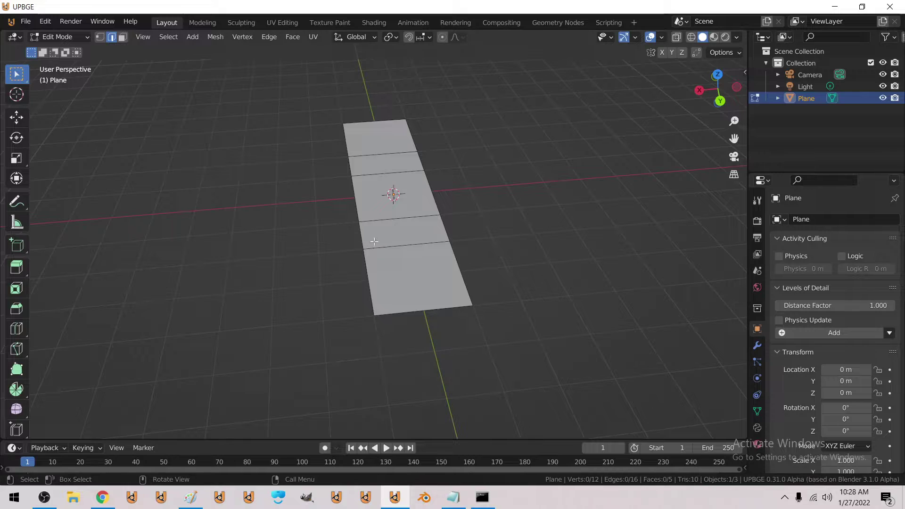
{"action": "left_click", "coordinate": [122, 37]}
{"action": "left_click", "coordinate": [399, 259]}
{"action": "left_click", "coordinate": [381, 140], "text": "shift"}
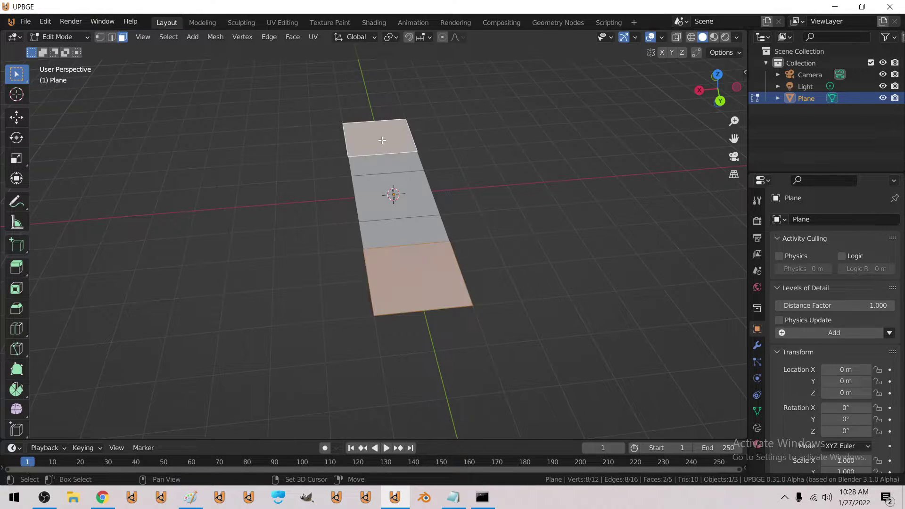
{"action": "key", "text": "p"}
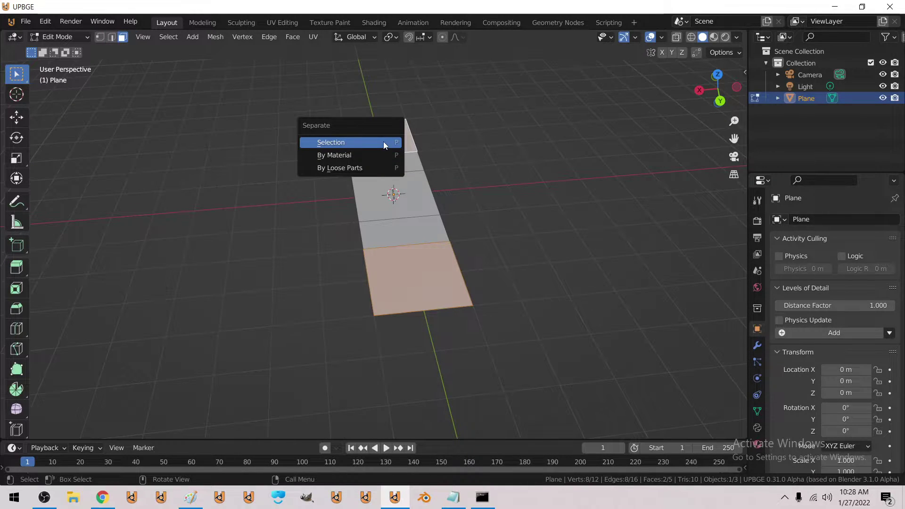
{"action": "left_click", "coordinate": [383, 142]}
{"action": "key", "text": "Tab"}
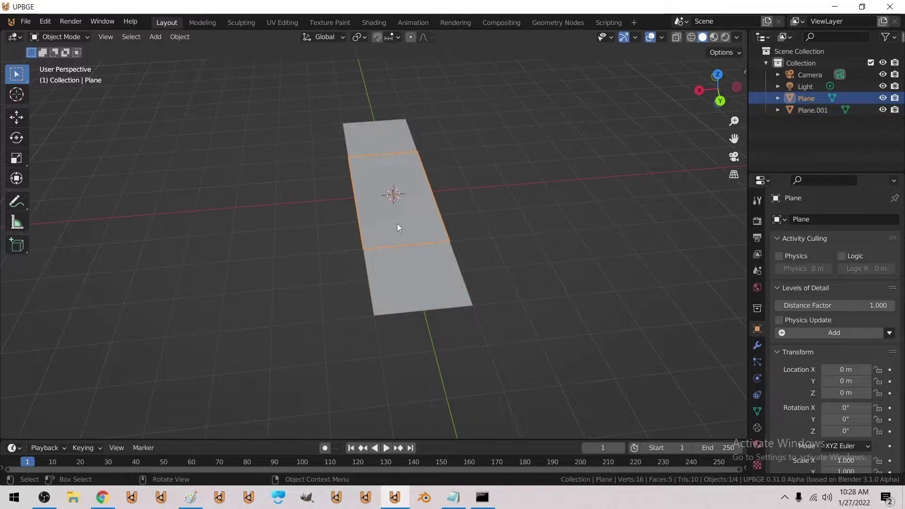
{"action": "key", "text": "ctrl+j"}
{"action": "key", "text": "Tab"}
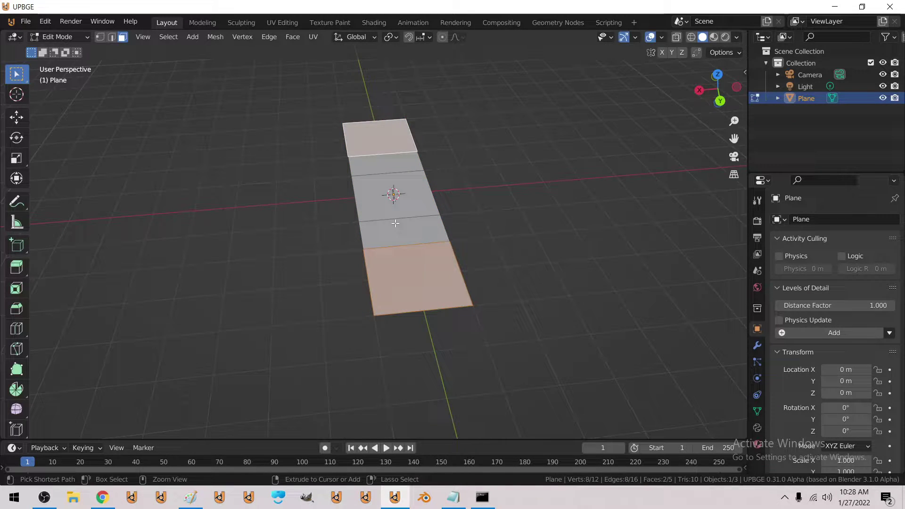
Return to Object Mode, add a NURBS circle at the origin, and scale its control points by 15 in Edit Mode.
{"action": "key", "text": "Tab"}
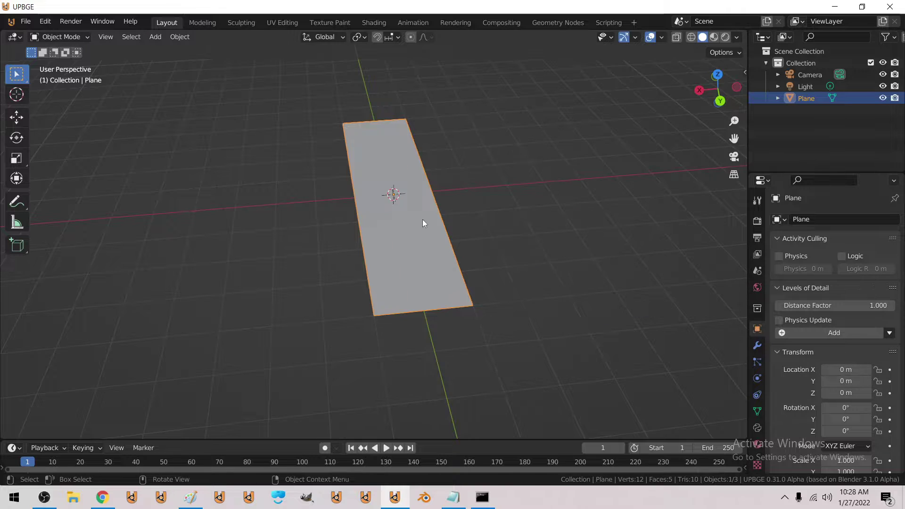
{"action": "left_click", "coordinate": [155, 37]}
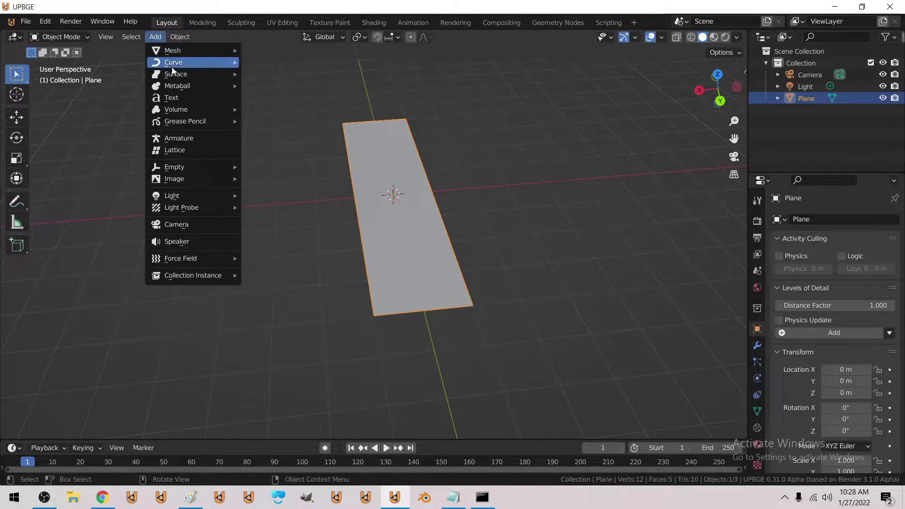
{"action": "mouse_move", "coordinate": [173, 64]}
{"action": "left_click", "coordinate": [274, 103]}
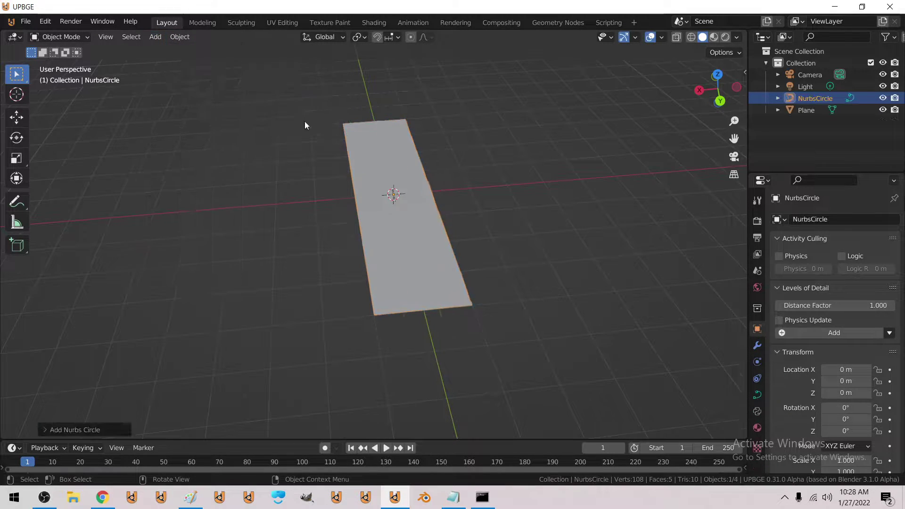
{"action": "scroll", "coordinate": [416, 217], "scroll_direction": "down", "scroll_amount": 4}
{"action": "scroll", "coordinate": [416, 217], "scroll_direction": "down", "scroll_amount": 1}
{"action": "key", "text": "Tab"}
{"action": "type", "text": "s15"}
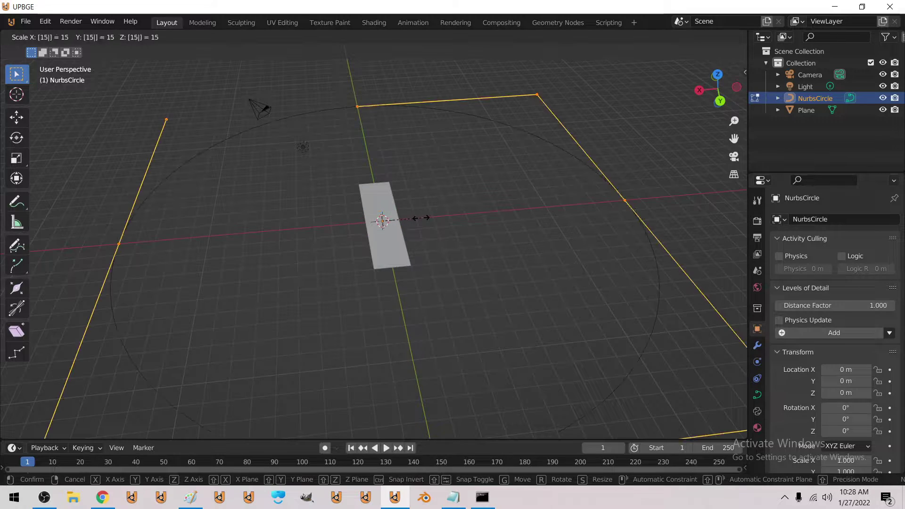
{"action": "key", "text": "Return"}
Set the pivot point to the 3D Cursor and scale the circle's far corner control point inward, excluding the Z axis.
{"action": "left_click", "coordinate": [521, 123]}
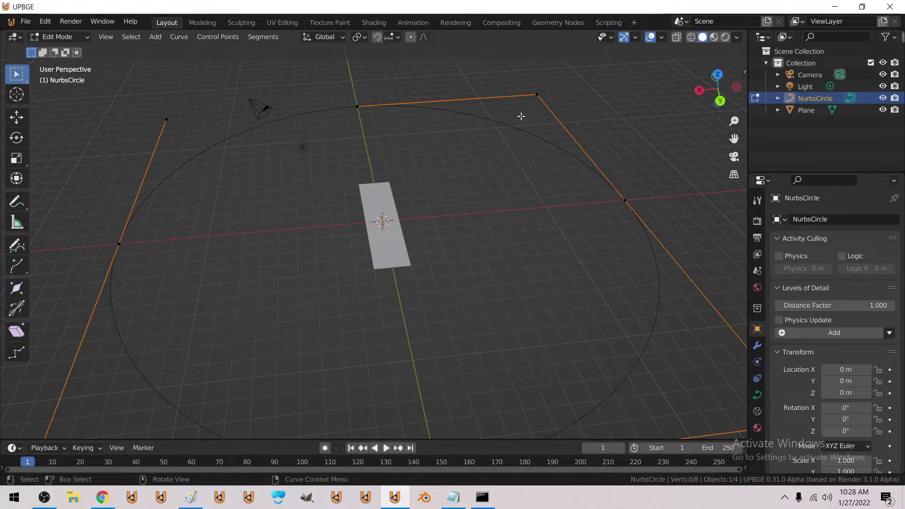
{"action": "key", "text": "s"}
{"action": "key", "text": "shift+z"}
{"action": "right_click", "coordinate": [505, 125]}
{"action": "left_click", "coordinate": [364, 37]}
{"action": "left_click", "coordinate": [379, 61]}
{"action": "key", "text": "s"}
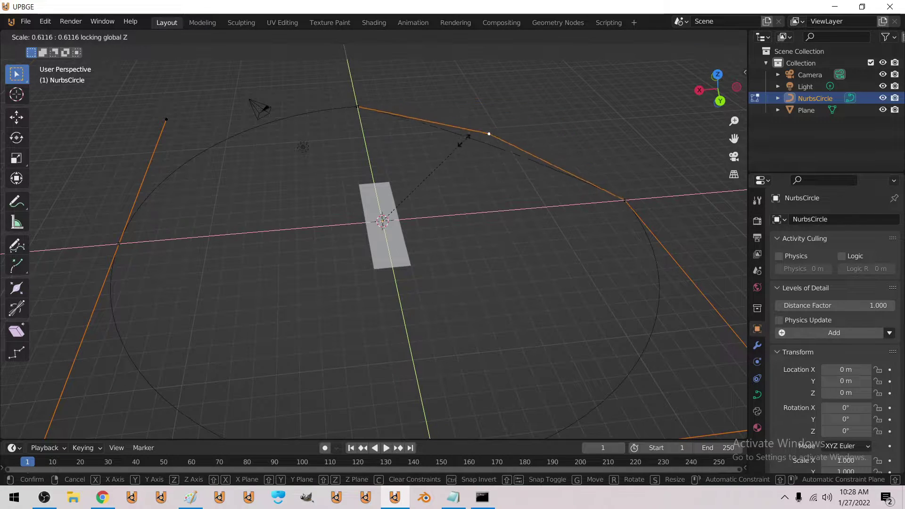
{"action": "left_click", "coordinate": [452, 151]}
Try to subdivide between the scaled-in control point and the opposite control point on the X axis.
{"action": "left_click", "coordinate": [324, 122]}
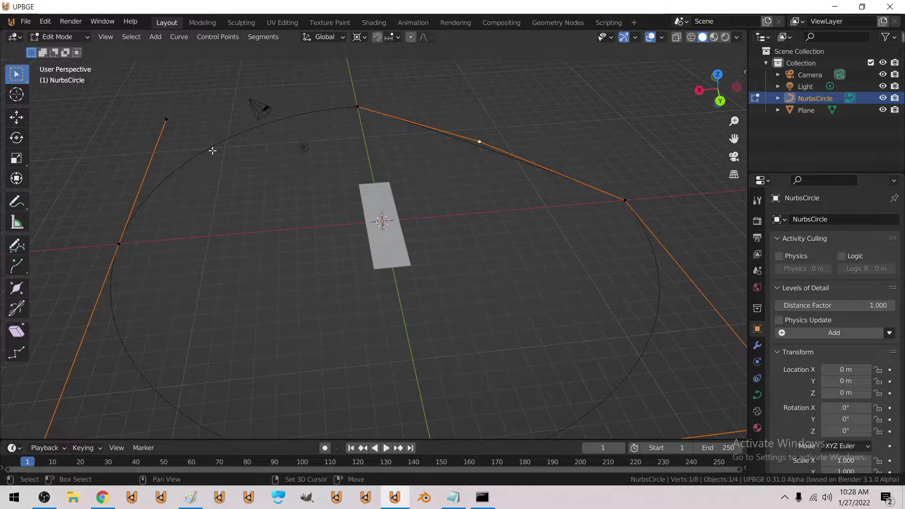
{"action": "left_click", "coordinate": [120, 240], "text": "shift"}
{"action": "left_click", "coordinate": [263, 36]}
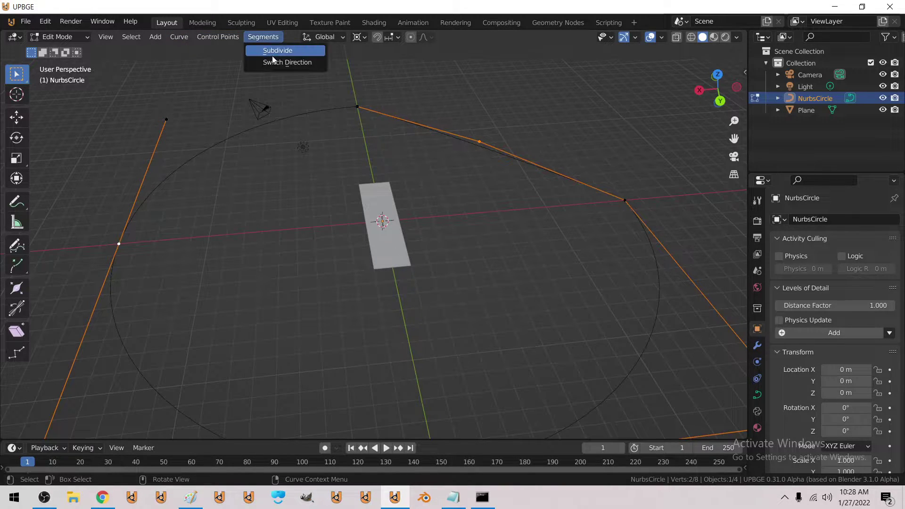
{"action": "left_click", "coordinate": [273, 51]}
{"action": "scroll", "coordinate": [373, 137], "scroll_direction": "down", "scroll_amount": 3}
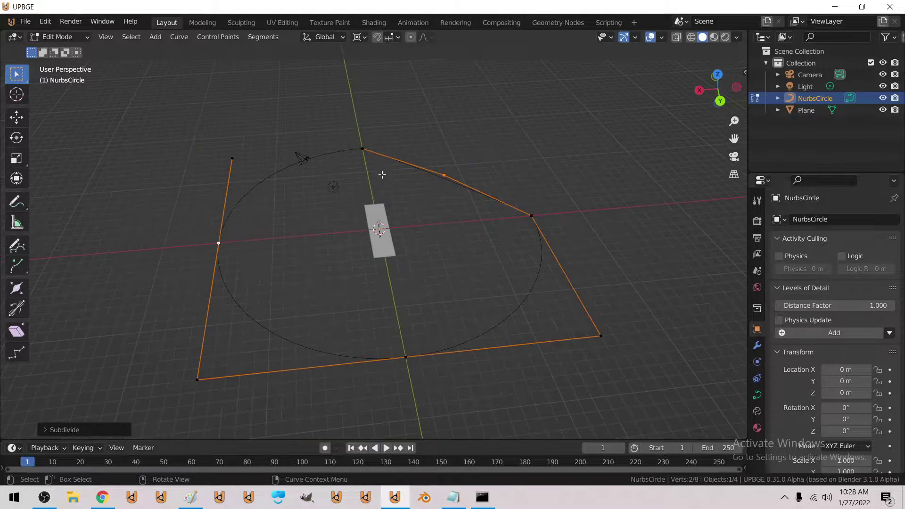
Try to subdivide the open side of the control polygon between its X-axis and Y-axis control points.
{"action": "key", "text": "alt+a"}
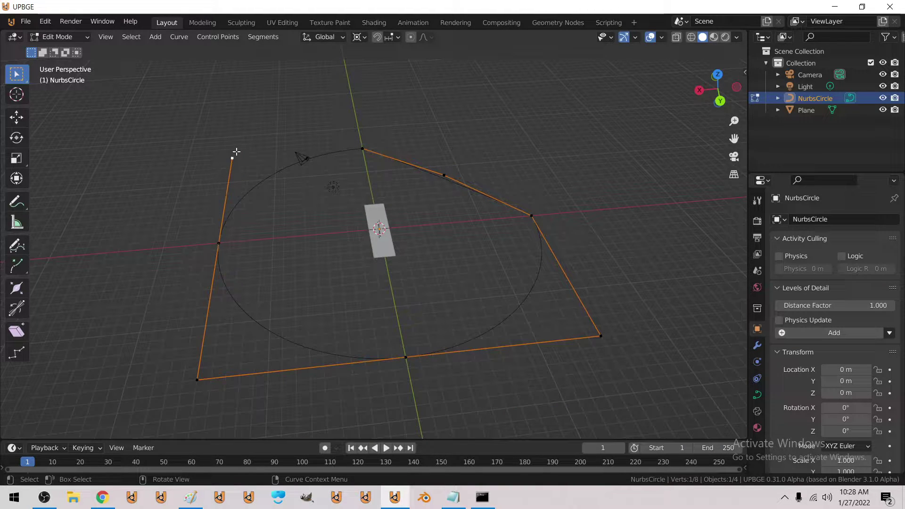
{"action": "key", "text": "g"}
{"action": "key", "text": "Escape"}
{"action": "left_click", "coordinate": [361, 149], "text": "shift"}
{"action": "left_click", "coordinate": [263, 37]}
{"action": "left_click", "coordinate": [272, 50]}
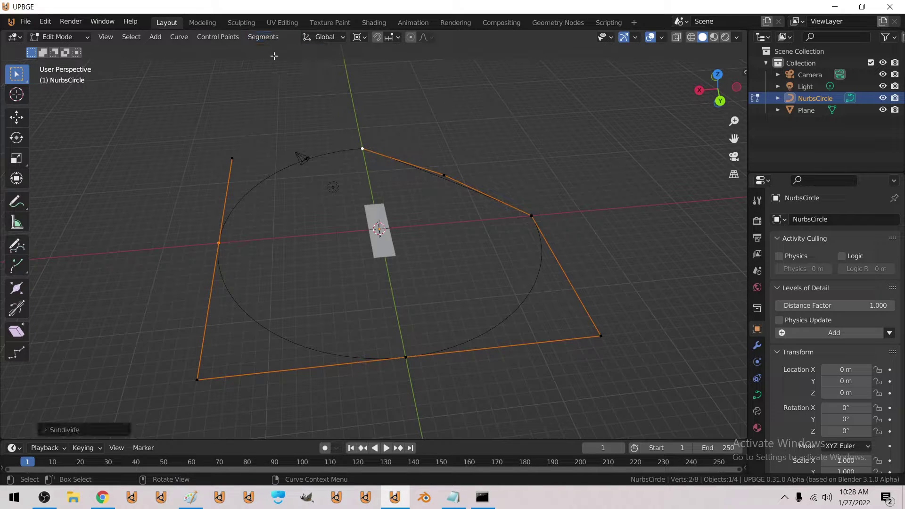
Subdivide the segment between the open-end corner control point and its neighbour on the X axis.
{"action": "key", "text": "a"}
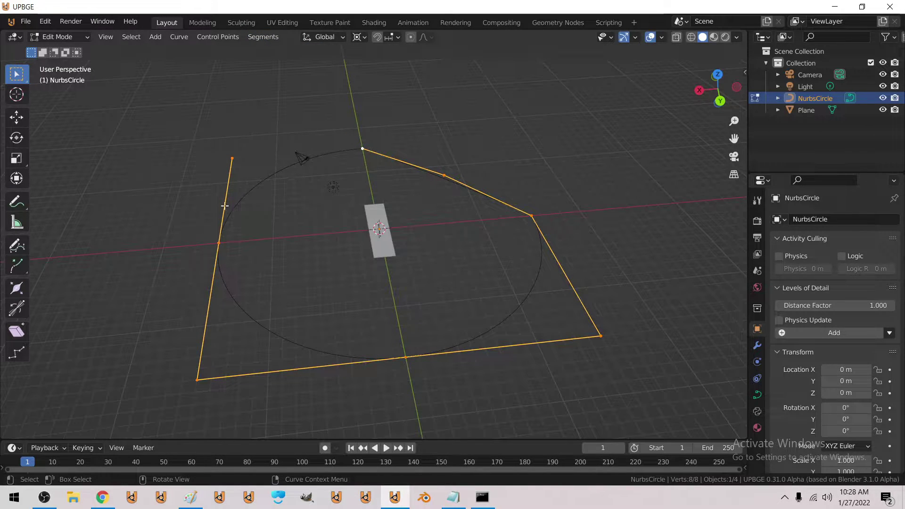
{"action": "key", "text": "alt+a"}
{"action": "left_click", "coordinate": [232, 158]}
{"action": "left_click", "coordinate": [263, 37]}
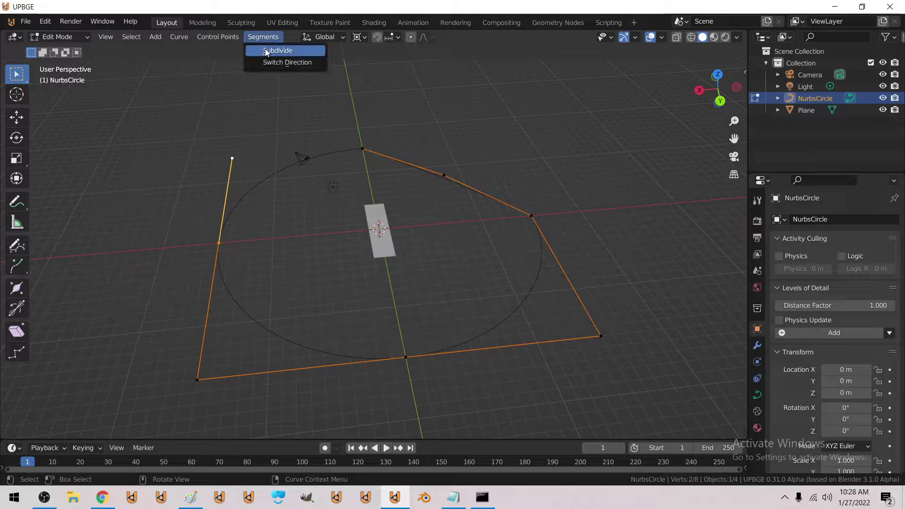
{"action": "left_click", "coordinate": [278, 51]}
Move the newly inserted control point outward about 6 m along the X axis.
{"action": "left_click", "coordinate": [224, 199]}
{"action": "key", "text": "g"}
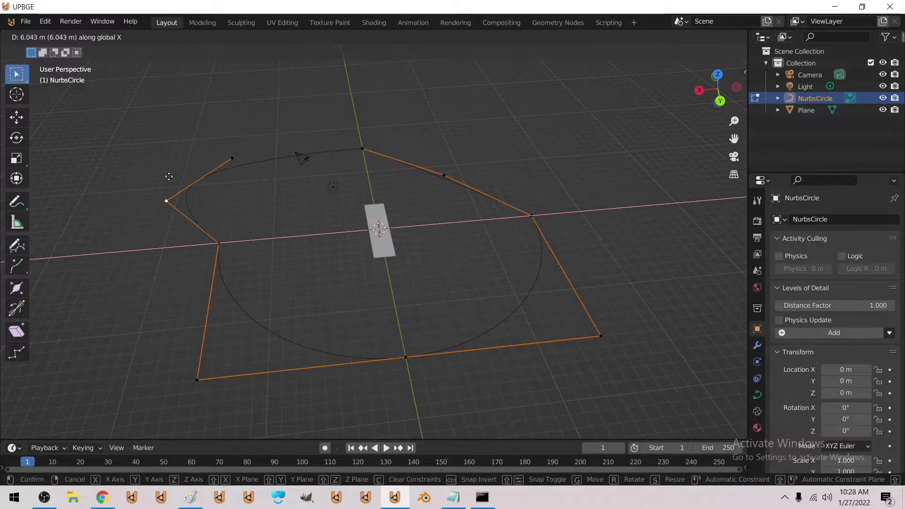
{"action": "left_click", "coordinate": [167, 201]}
{"action": "key", "text": "Tab"}
{"action": "scroll", "coordinate": [359, 123], "scroll_direction": "up", "scroll_amount": 2}
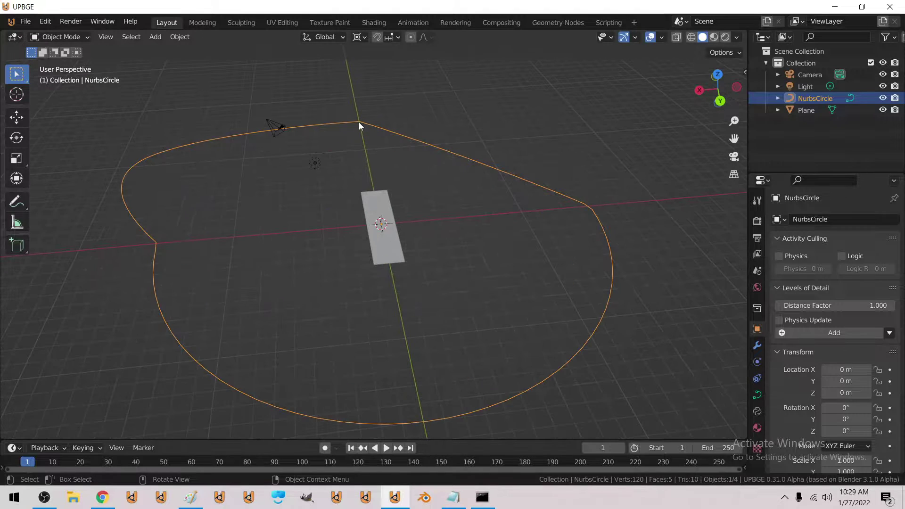
Subdivide the segment between the far Y-axis end control point and its neighbour, and pull the new point outward along Y.
{"action": "key", "text": "Tab"}
{"action": "left_click", "coordinate": [360, 122]}
{"action": "left_click", "coordinate": [467, 153], "text": "shift"}
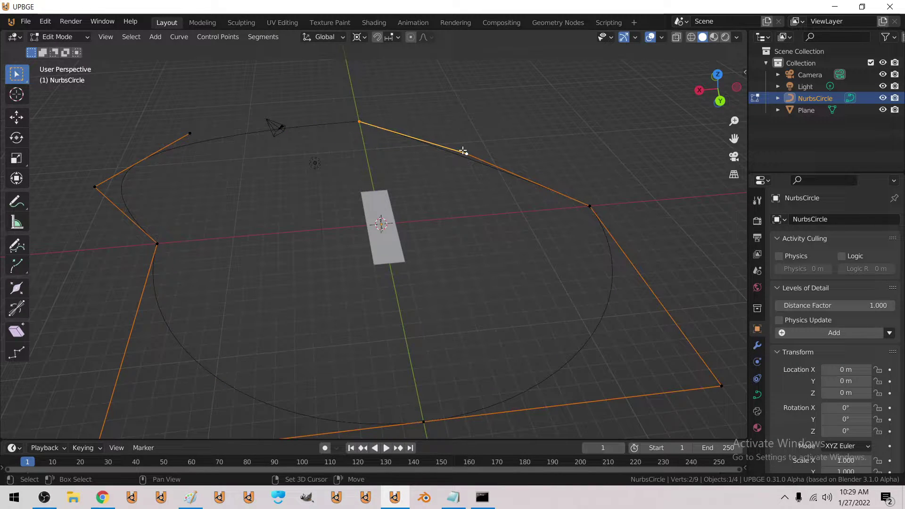
{"action": "left_click", "coordinate": [263, 37]}
{"action": "left_click", "coordinate": [280, 49]}
{"action": "key", "text": "g"}
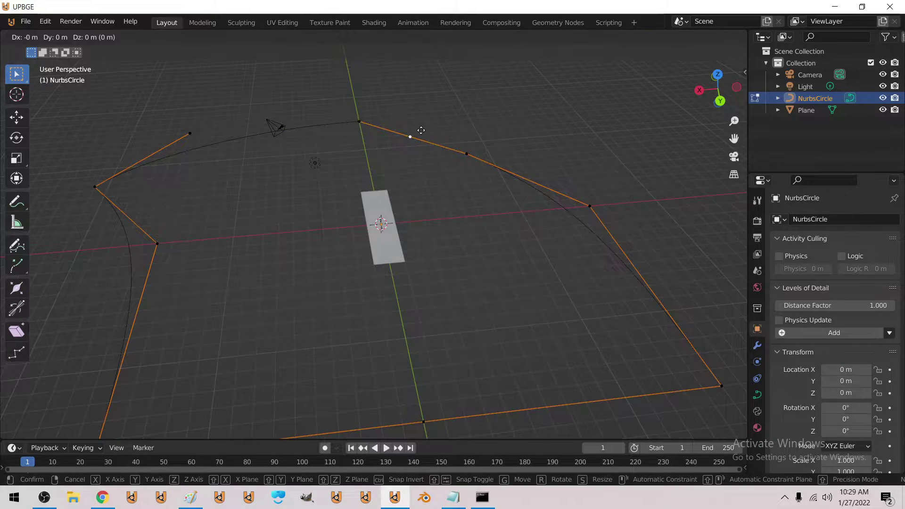
{"action": "key", "text": "y"}
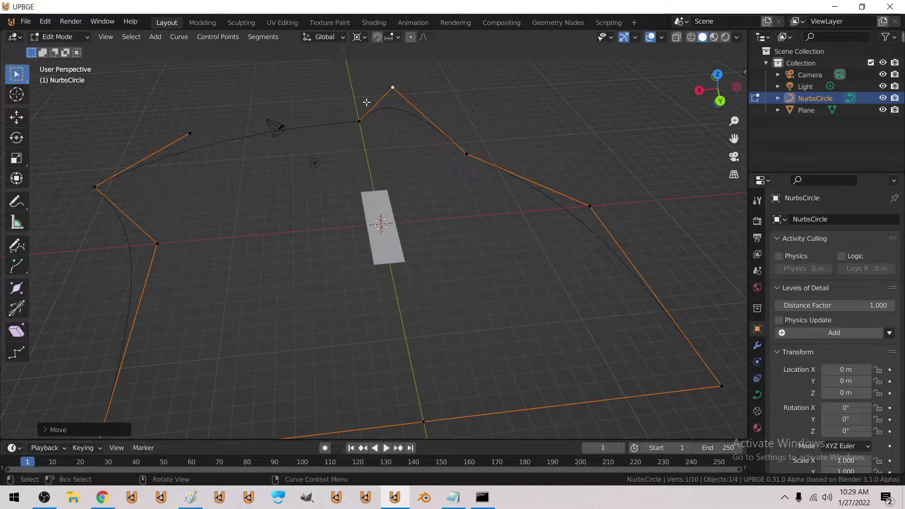
Move the curve's far Y-axis end control point about 8.7 m along X, and shift it slightly outward along Y.
{"action": "left_click", "coordinate": [361, 122]}
{"action": "left_click", "coordinate": [360, 121]}
{"action": "key", "text": "g"}
{"action": "key", "text": "x"}
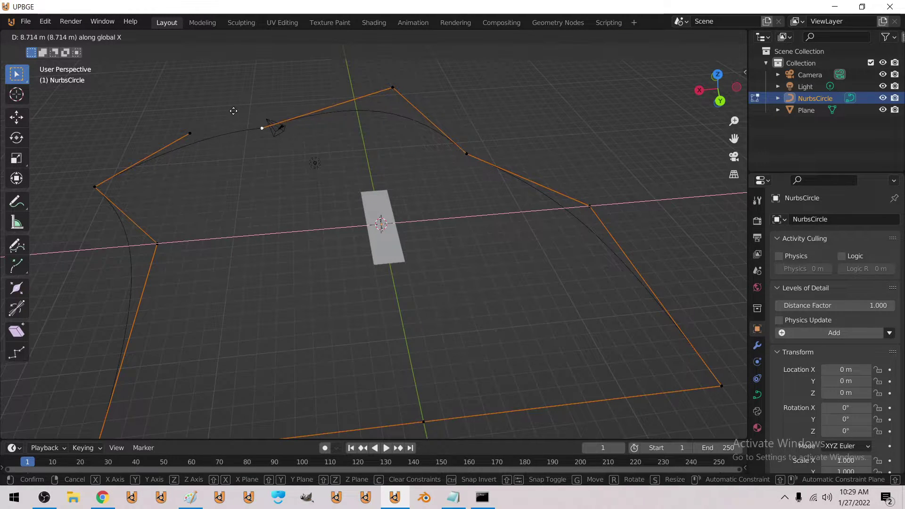
{"action": "left_click", "coordinate": [235, 110]}
{"action": "key", "text": "g"}
{"action": "key", "text": "y"}
{"action": "left_click", "coordinate": [232, 89]}
{"action": "key", "text": "Tab"}
{"action": "left_click", "coordinate": [294, 154]}
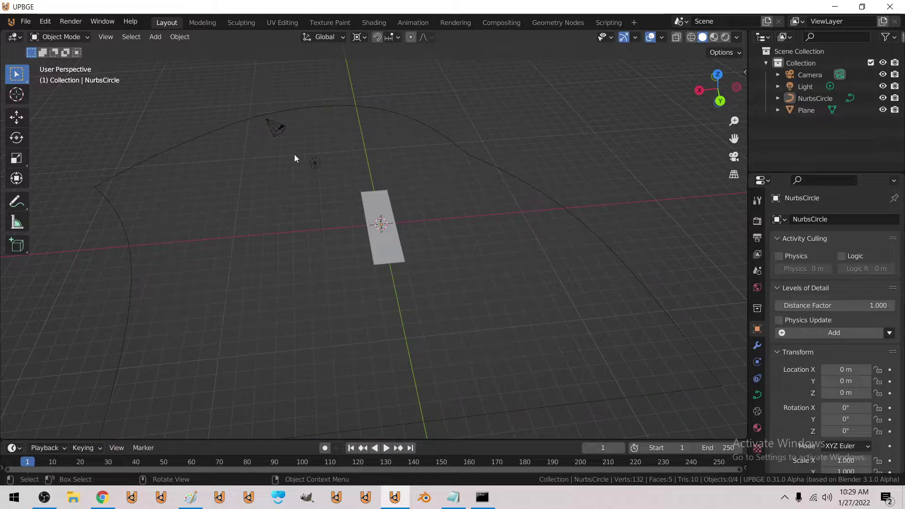
Subdivide both segments joining the pulled-out corner control point to the open-end point and the X-axis point.
{"action": "middle_click_drag", "start_coordinate": [294, 154], "coordinate": [202, 186]}
{"action": "left_click", "coordinate": [180, 202]}
{"action": "key", "text": "Tab"}
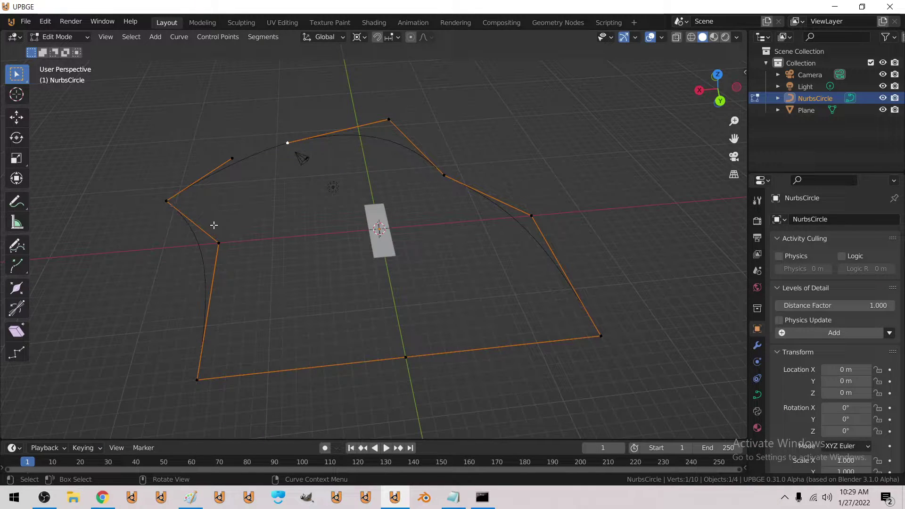
{"action": "left_click", "coordinate": [172, 202]}
{"action": "left_click", "coordinate": [219, 243], "text": "shift"}
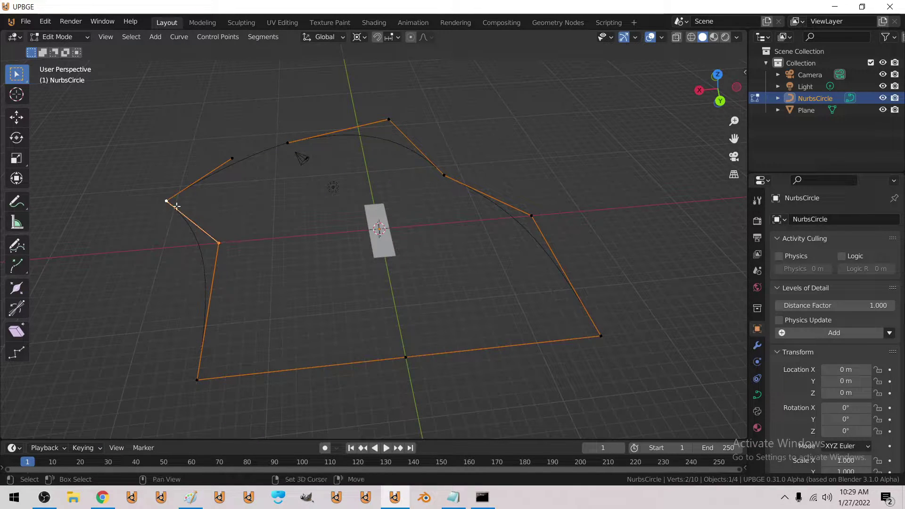
{"action": "left_click", "coordinate": [232, 159], "text": "shift"}
{"action": "left_click", "coordinate": [264, 37]}
{"action": "left_click", "coordinate": [273, 49]}
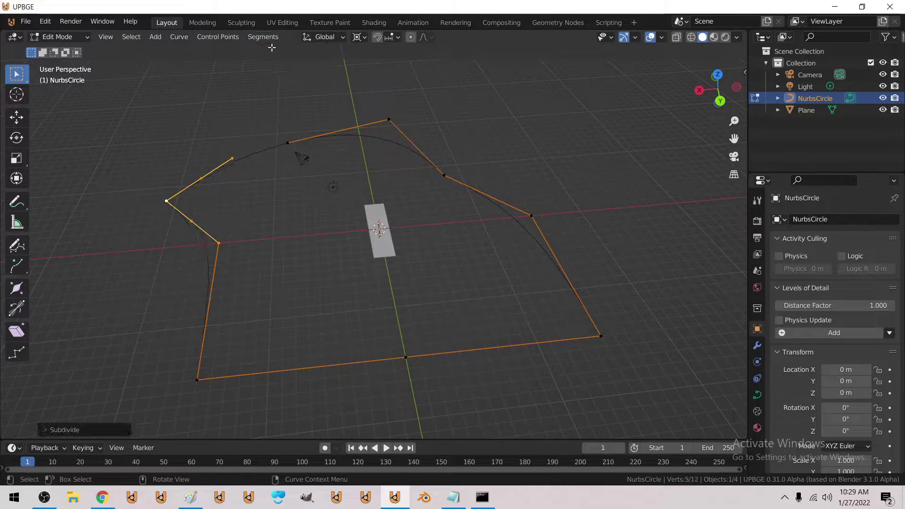
{"action": "key", "text": "Tab"}
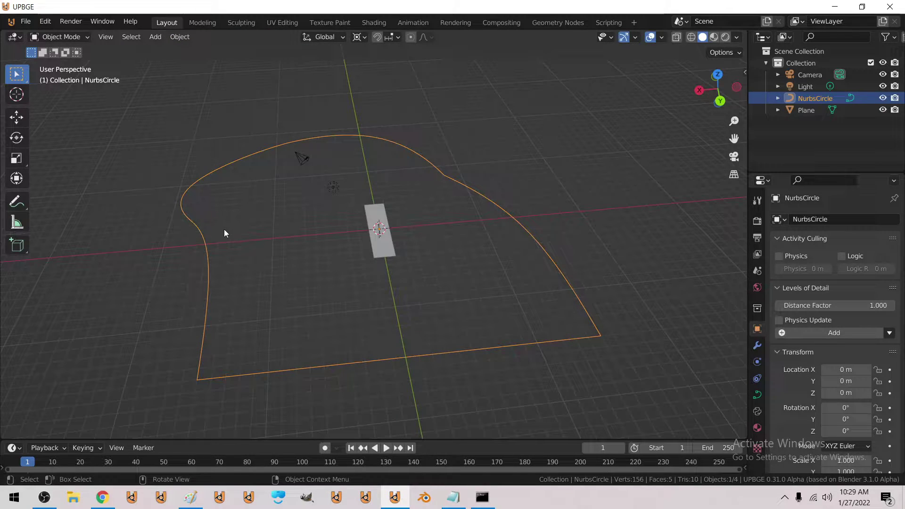
{"action": "left_click", "coordinate": [372, 242]}
{"action": "left_click", "coordinate": [806, 219]}
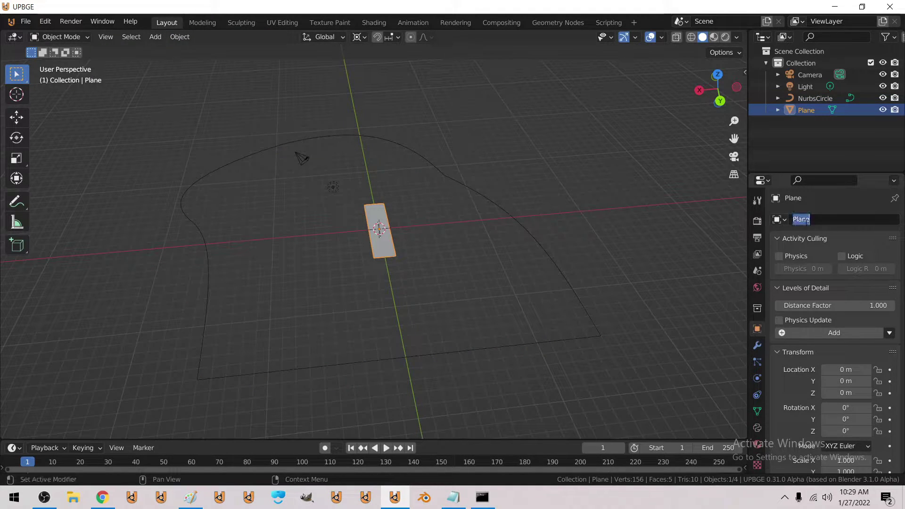
{"action": "left_click", "coordinate": [806, 219]}
{"action": "left_click", "coordinate": [524, 252]}
{"action": "scroll", "coordinate": [525, 250], "scroll_direction": "down", "scroll_amount": 1}
Scale all control points of the NurbsCircle curve up in Edit Mode so the loop is much larger around the strip.
{"action": "left_click", "coordinate": [510, 240]}
{"action": "scroll", "coordinate": [504, 262], "scroll_direction": "down", "scroll_amount": 3}
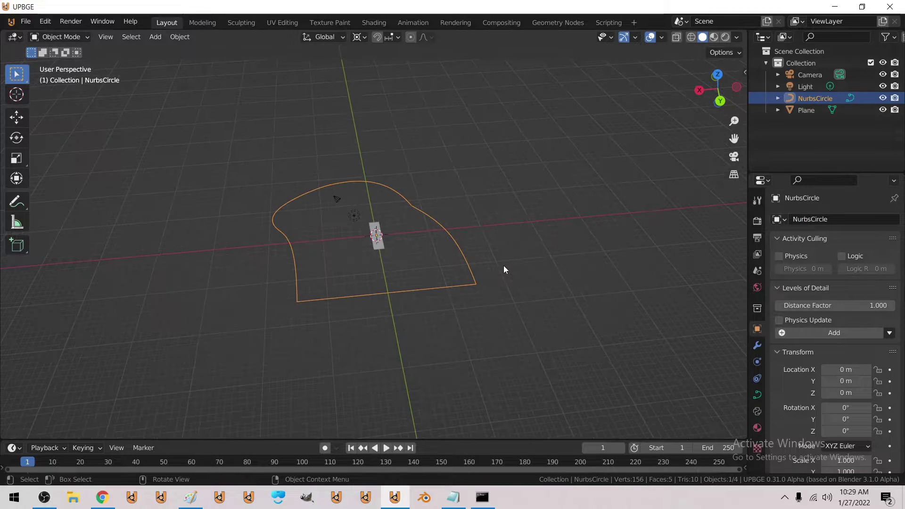
{"action": "key", "text": "Tab"}
{"action": "key", "text": "a"}
{"action": "key", "text": "s"}
{"action": "left_click", "coordinate": [576, 273]}
{"action": "key", "text": "Tab"}
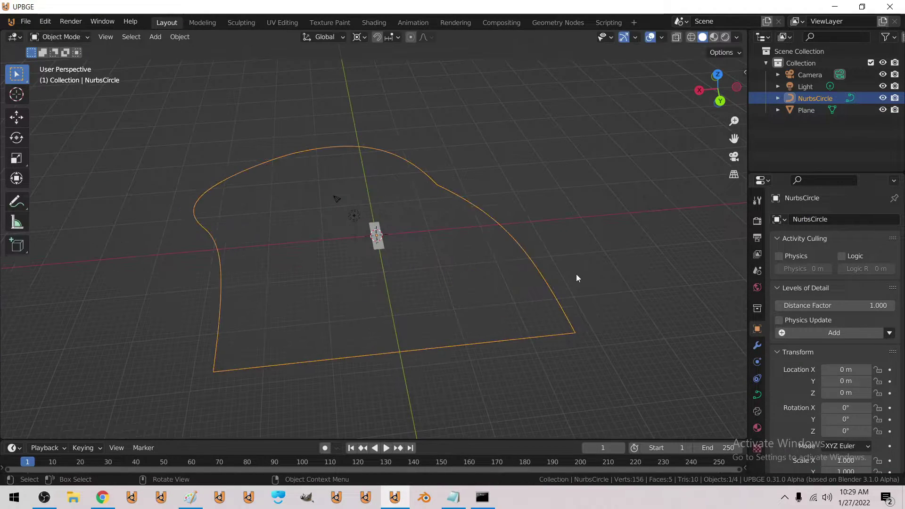
{"action": "key", "text": "ctrl+a"}
{"action": "left_click", "coordinate": [400, 258]}
Add an Array modifier to the Plane with Fit Type set to Fit Curve and NurbsCircle as its curve.
{"action": "left_click", "coordinate": [377, 240]}
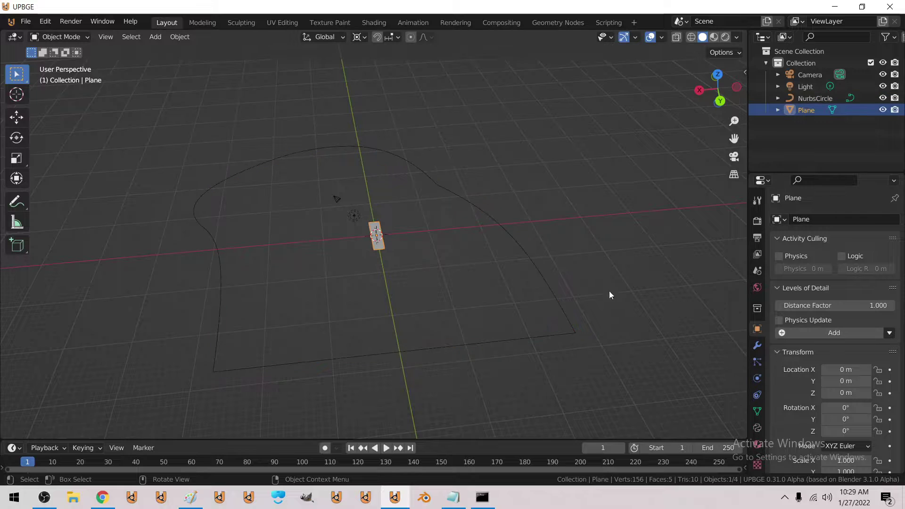
{"action": "left_click", "coordinate": [757, 346]}
{"action": "left_click", "coordinate": [782, 220]}
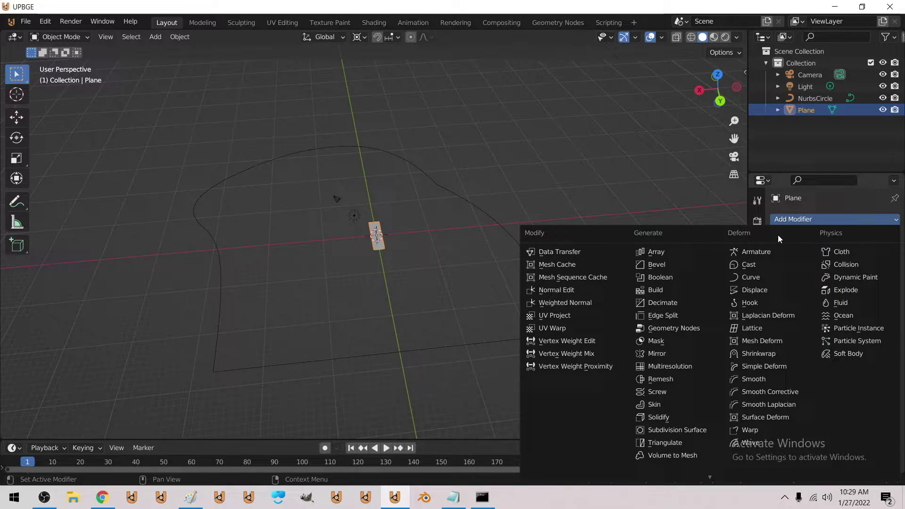
{"action": "left_click", "coordinate": [683, 251]}
{"action": "left_click", "coordinate": [852, 256]}
{"action": "left_click", "coordinate": [850, 296]}
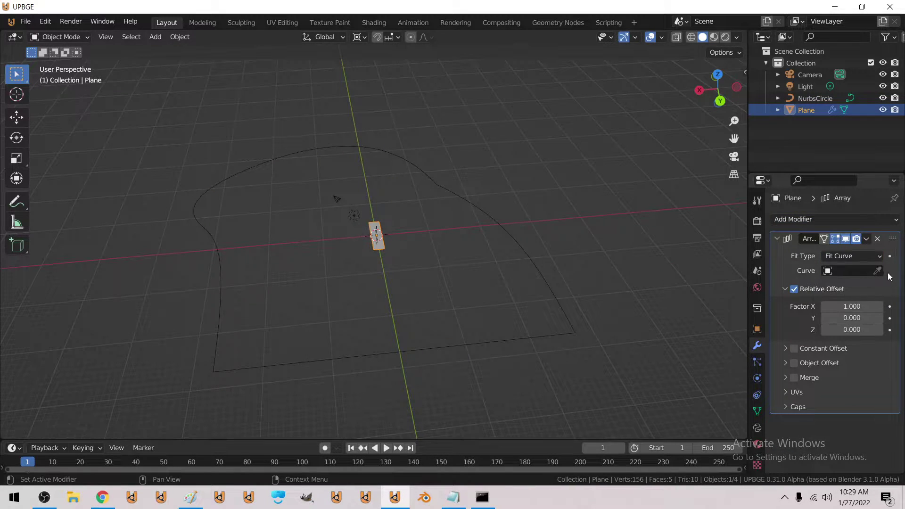
{"action": "left_click", "coordinate": [878, 270]}
{"action": "left_click", "coordinate": [537, 256]}
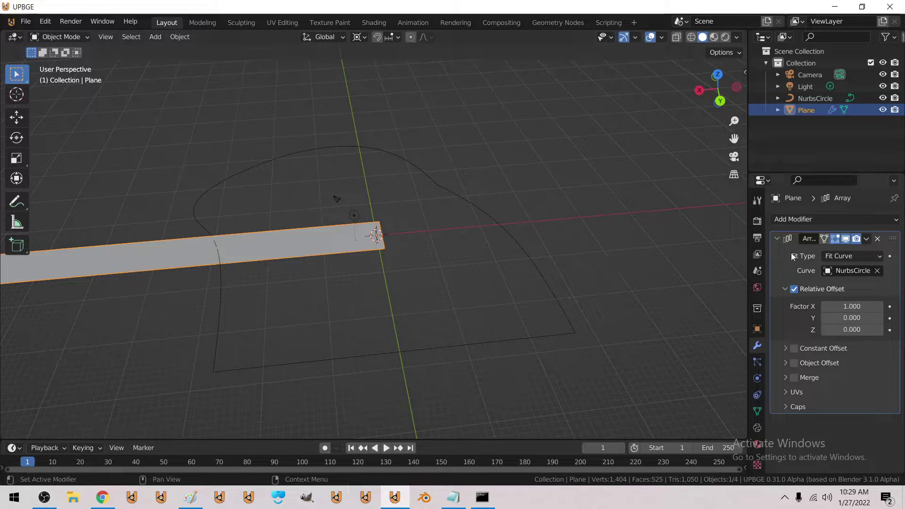
{"action": "left_click", "coordinate": [777, 238]}
Add a Curve modifier to the Plane with NurbsCircle as the curve object.
{"action": "left_click", "coordinate": [790, 219]}
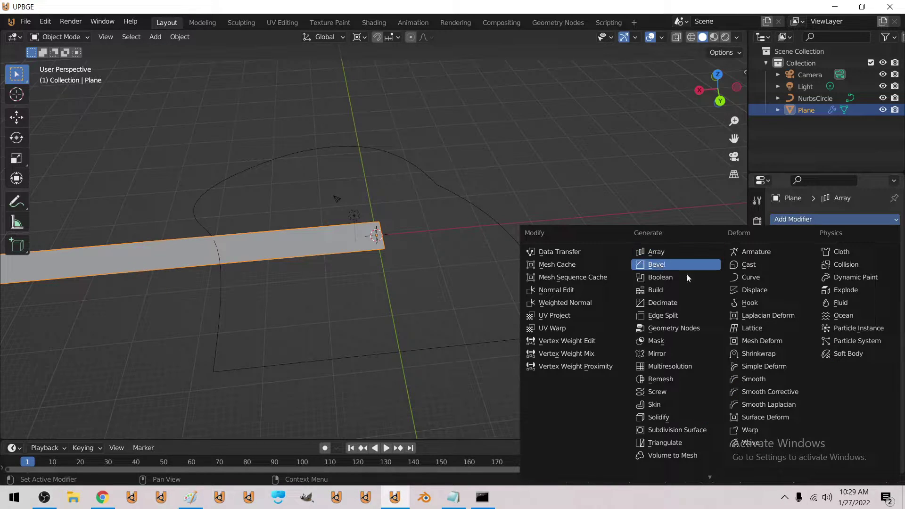
{"action": "left_click", "coordinate": [762, 278]}
{"action": "left_click", "coordinate": [877, 271]}
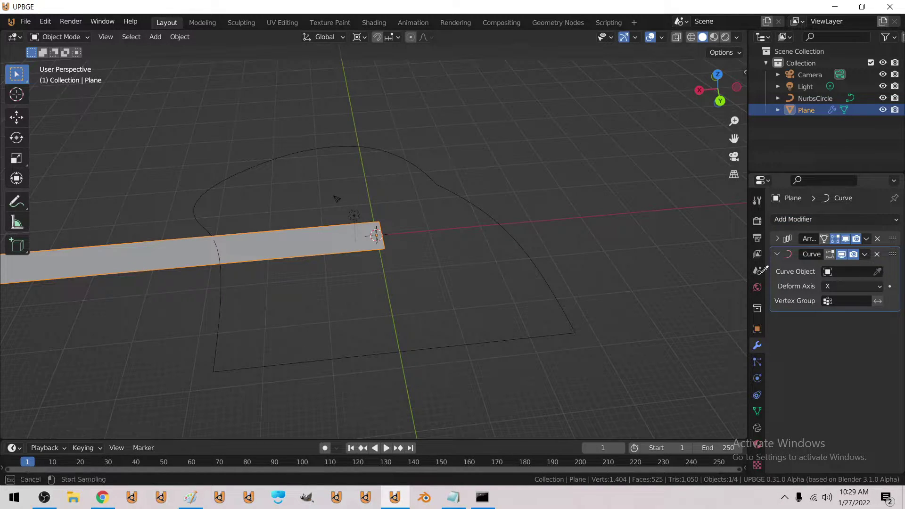
{"action": "left_click", "coordinate": [568, 328]}
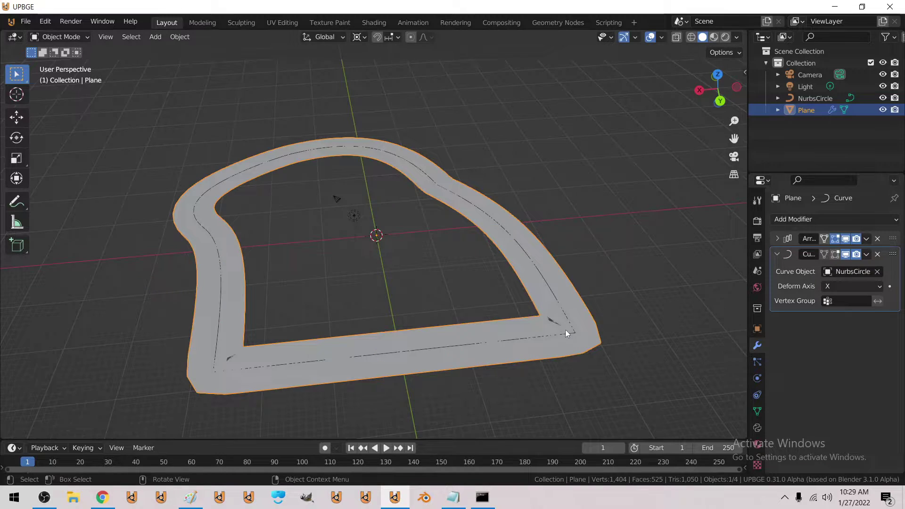
Add a Subdivision Surface modifier and enable Merge with First and Last in the Array modifier.
{"action": "left_click", "coordinate": [810, 220]}
{"action": "left_click", "coordinate": [677, 430]}
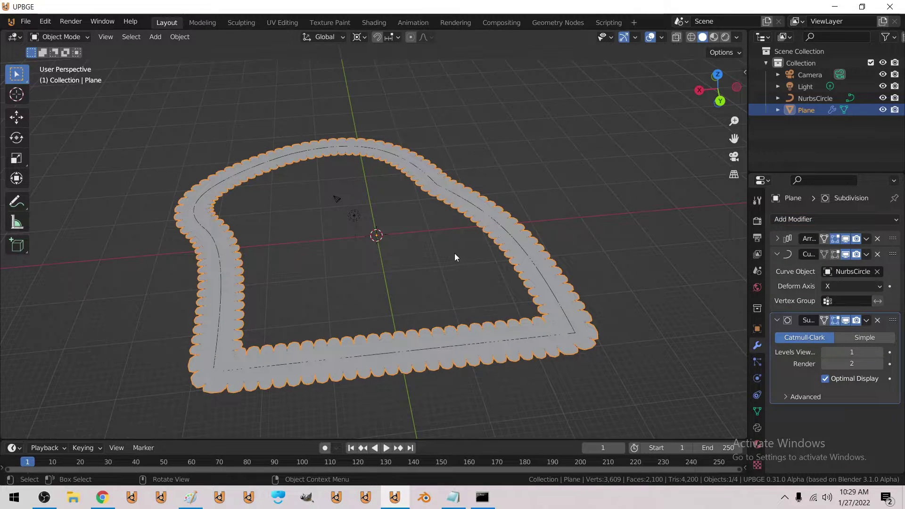
{"action": "left_click", "coordinate": [777, 239]}
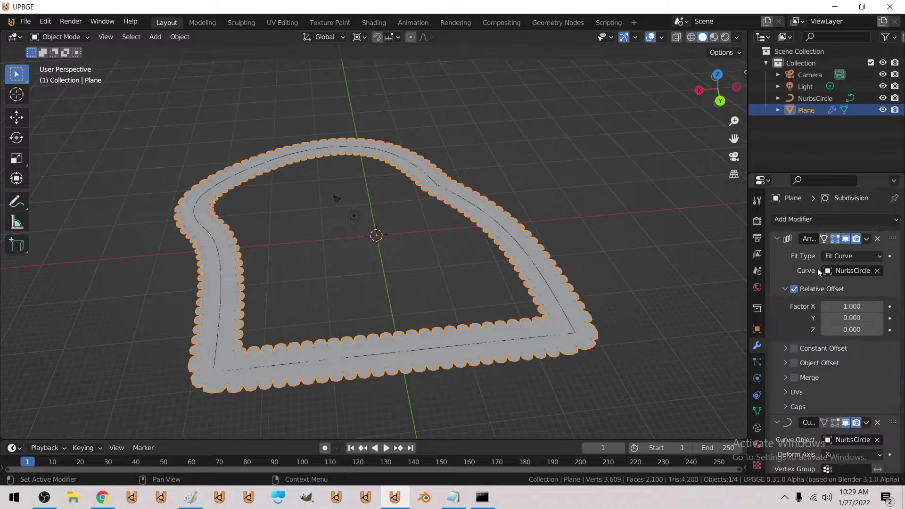
{"action": "left_click", "coordinate": [795, 378]}
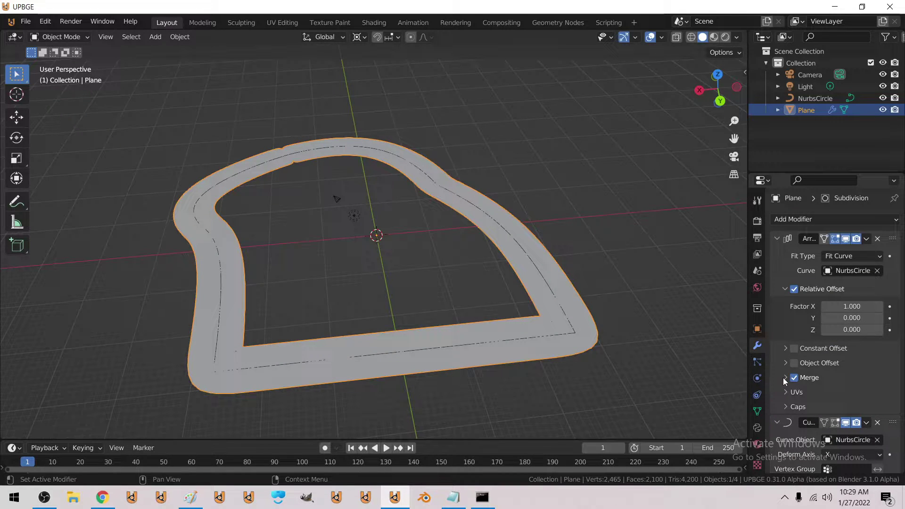
{"action": "left_click", "coordinate": [786, 379]}
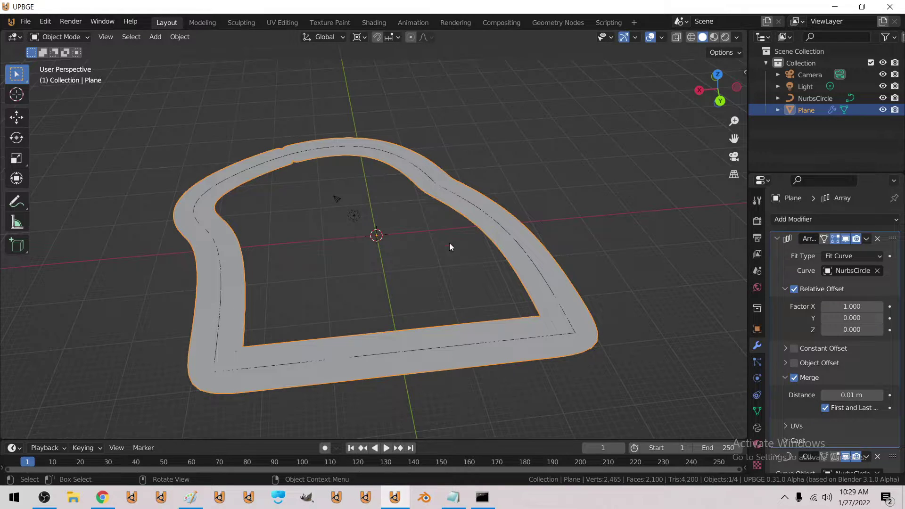
Try scaling the Plane up slightly to close the loop's gap, and turn off the Subdivision modifier's viewport display.
{"action": "key", "text": "s"}
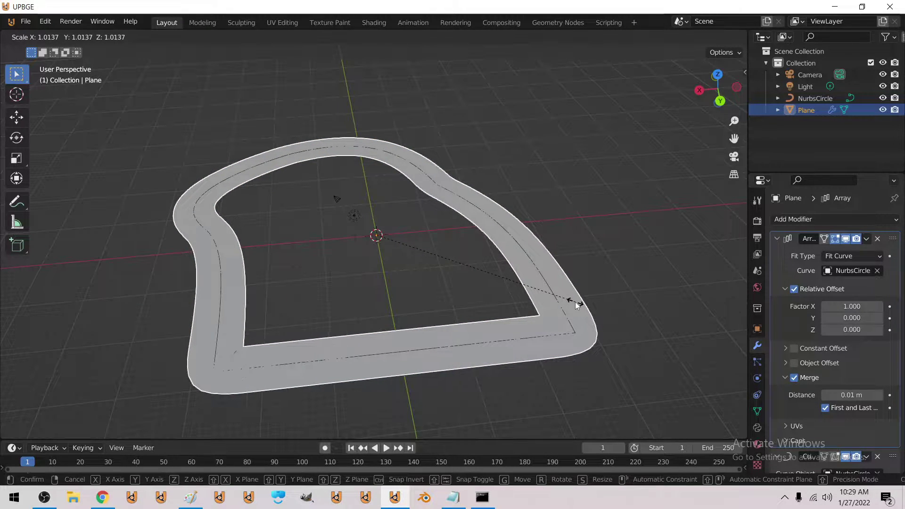
{"action": "left_click", "coordinate": [576, 302]}
{"action": "scroll", "coordinate": [891, 410], "scroll_direction": "down", "scroll_amount": 2}
{"action": "left_click", "coordinate": [775, 222]}
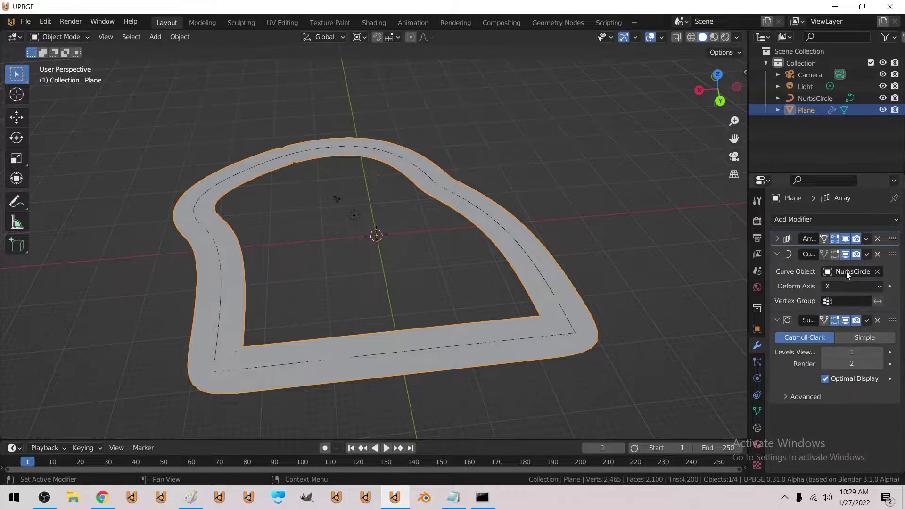
{"action": "left_click", "coordinate": [845, 320]}
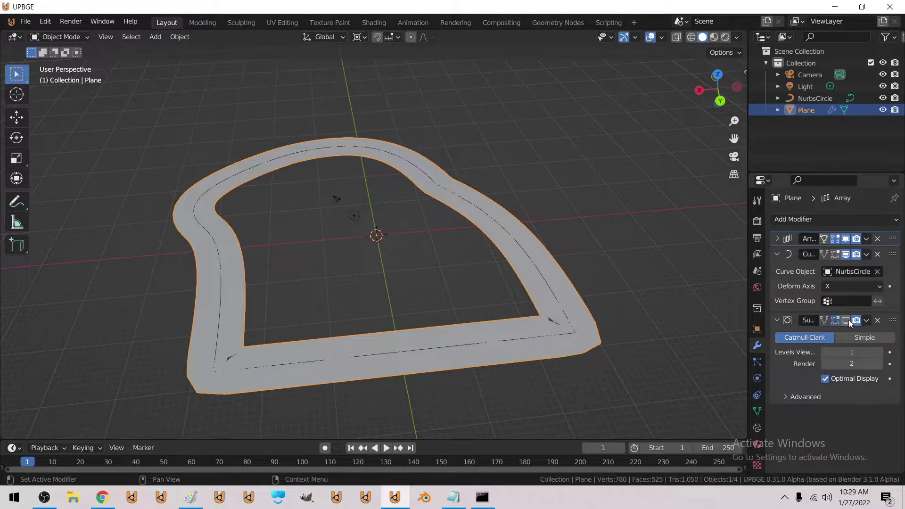
Scale the Plane uniformly by 0.99955 so the strip's ends meet at the gap in the loop.
{"action": "key", "text": "shift+grave"}
{"action": "key", "text": "w"}
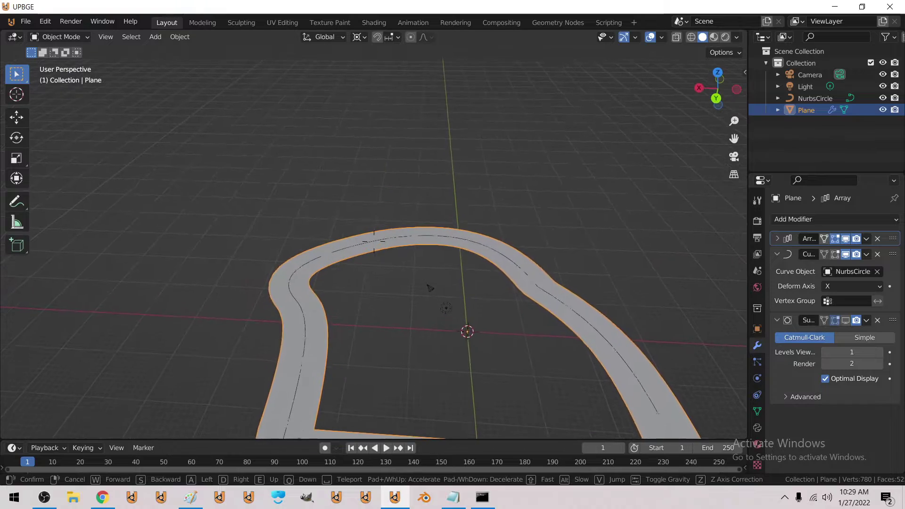
{"action": "key", "text": "w"}
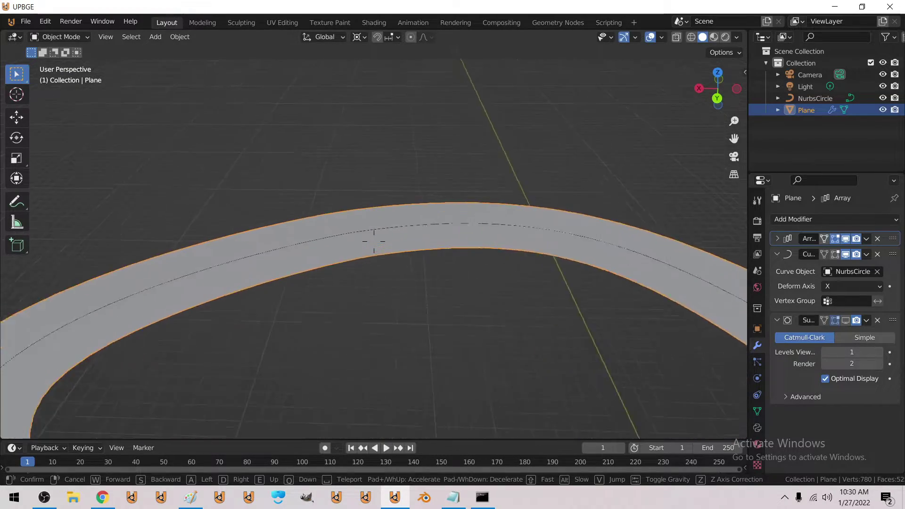
{"action": "left_click", "coordinate": [374, 241]}
{"action": "key", "text": "s"}
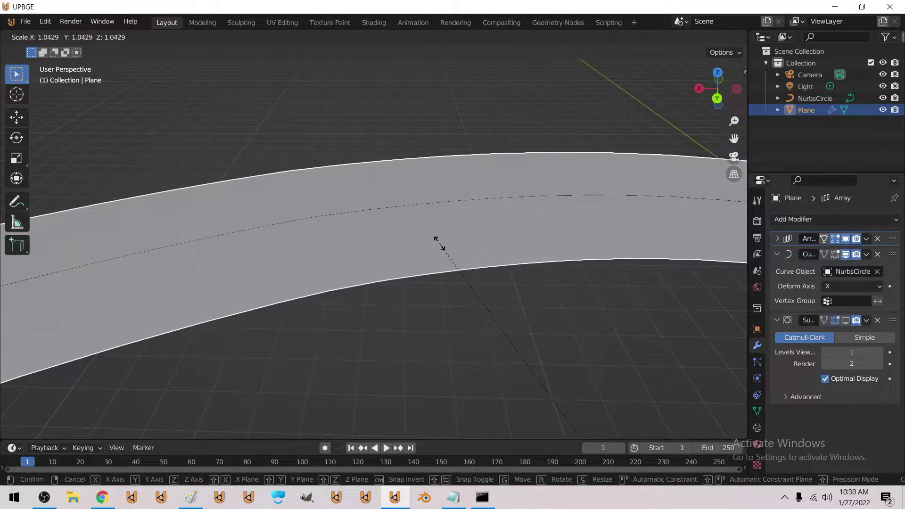
{"action": "right_click", "coordinate": [480, 262]}
{"action": "key", "text": "s"}
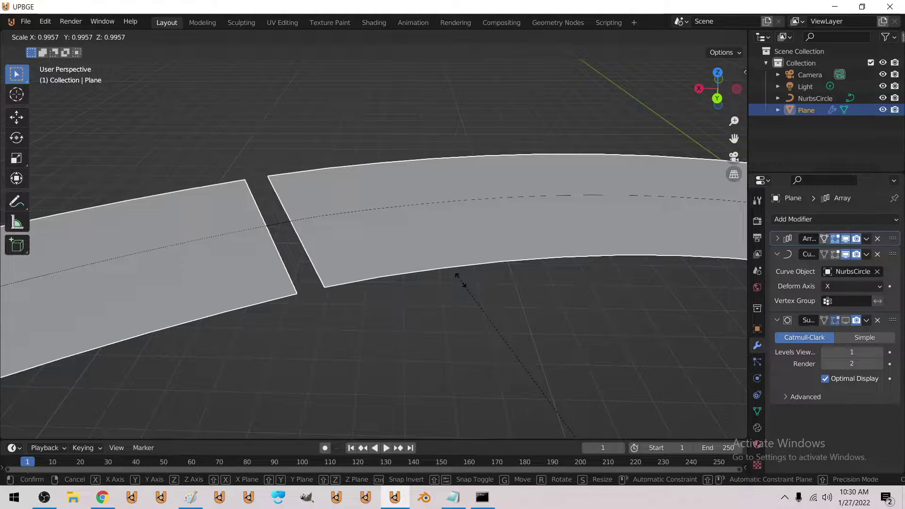
{"action": "type", "text": ".995"}
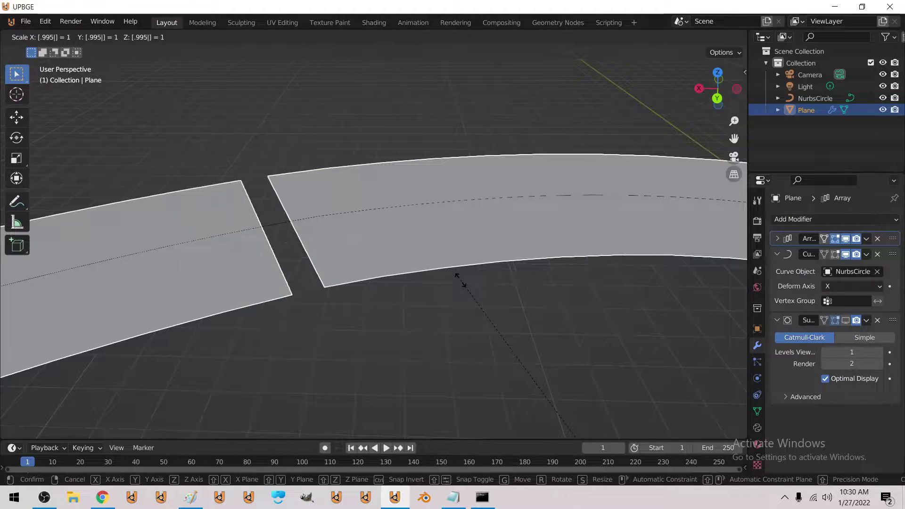
{"action": "key", "text": "BackSpace"}
{"action": "type", "text": "7"}
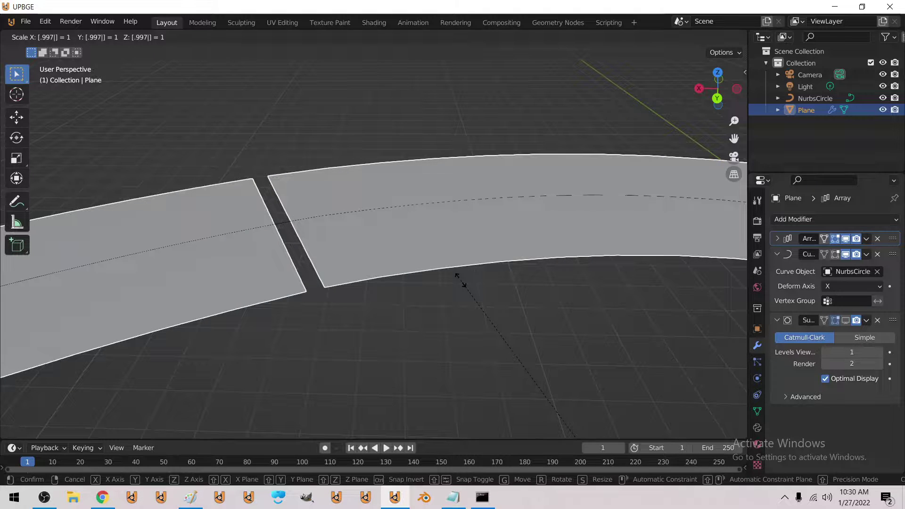
{"action": "key", "text": "BackSpace"}
{"action": "type", "text": "85"}
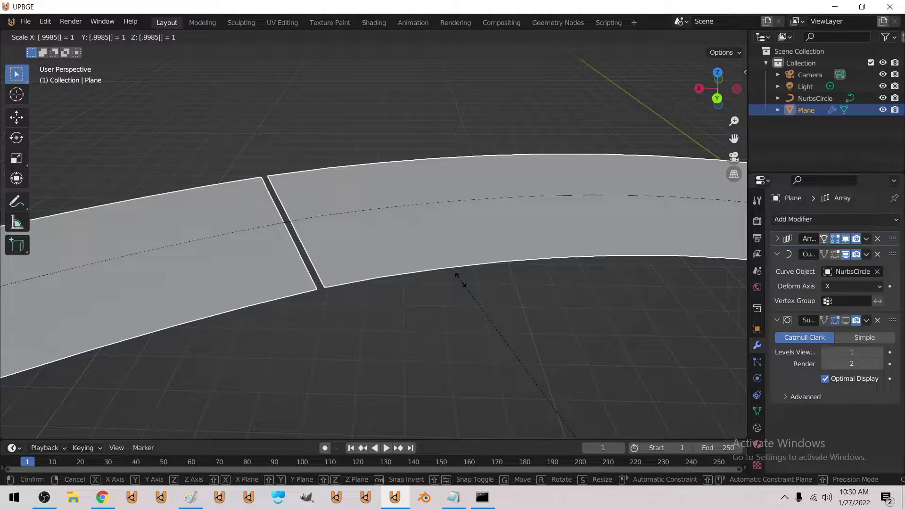
{"action": "key", "text": "BackSpace"}
{"action": "type", "text": "9"}
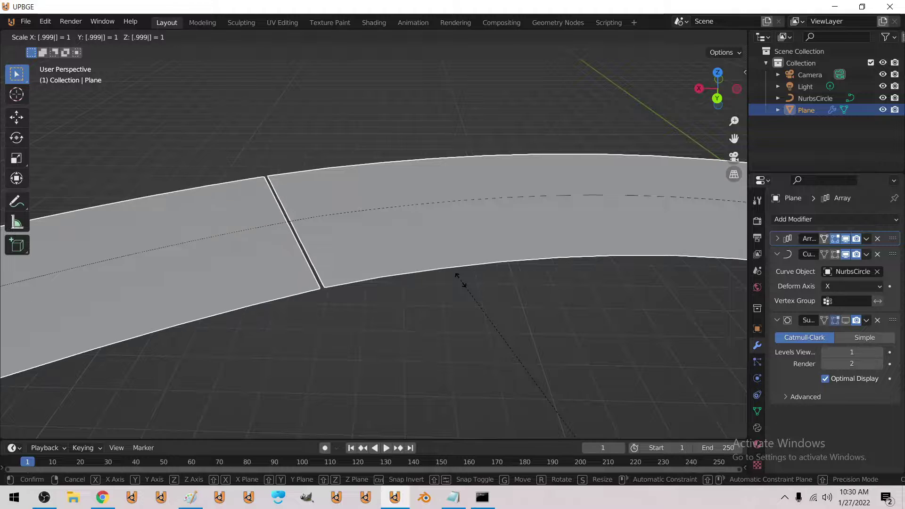
{"action": "type", "text": "5"}
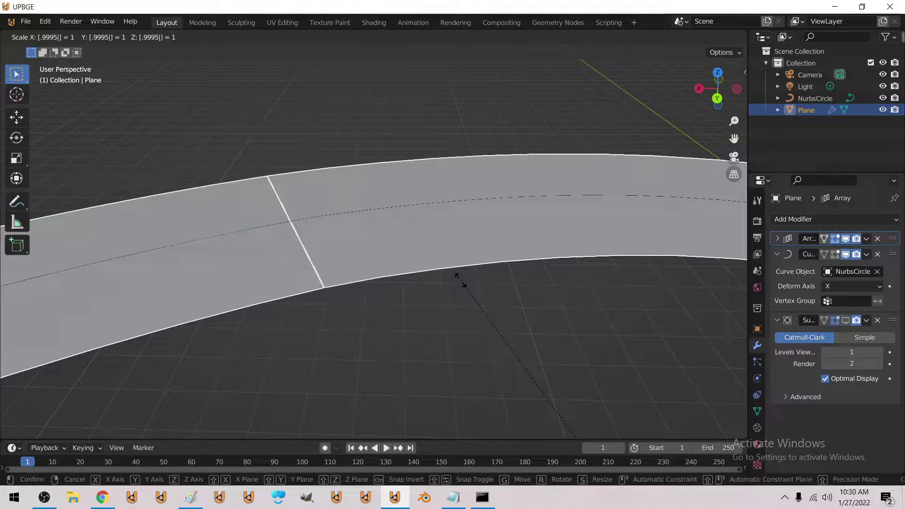
{"action": "type", "text": "5"}
{"action": "key", "text": "Return"}
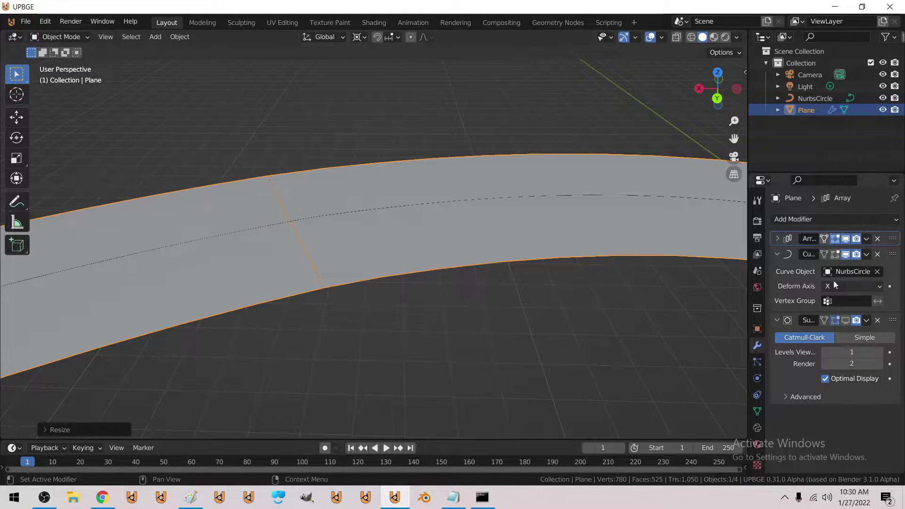
Set the Array modifier's merge distance to 0.25 m and turn the Subdivision modifier's viewport display back on.
{"action": "left_click", "coordinate": [776, 239]}
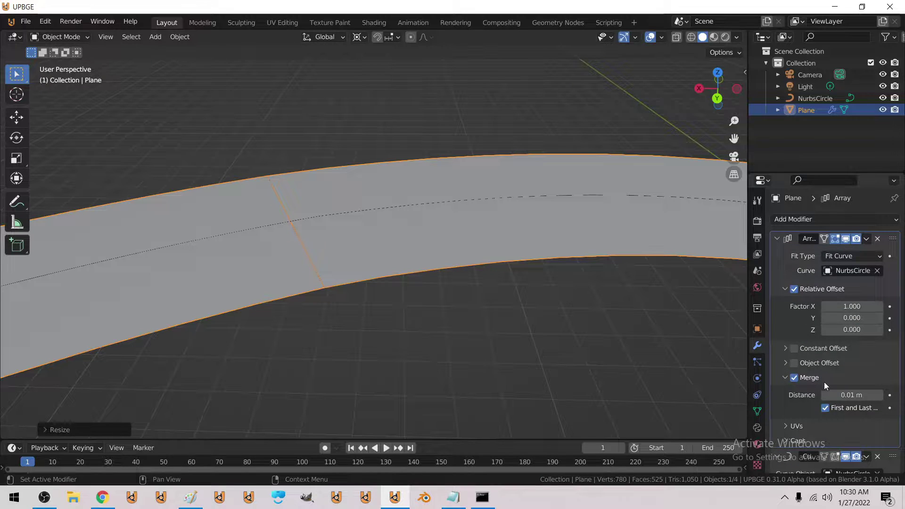
{"action": "left_click", "coordinate": [848, 395]}
{"action": "type", "text": "0.05"}
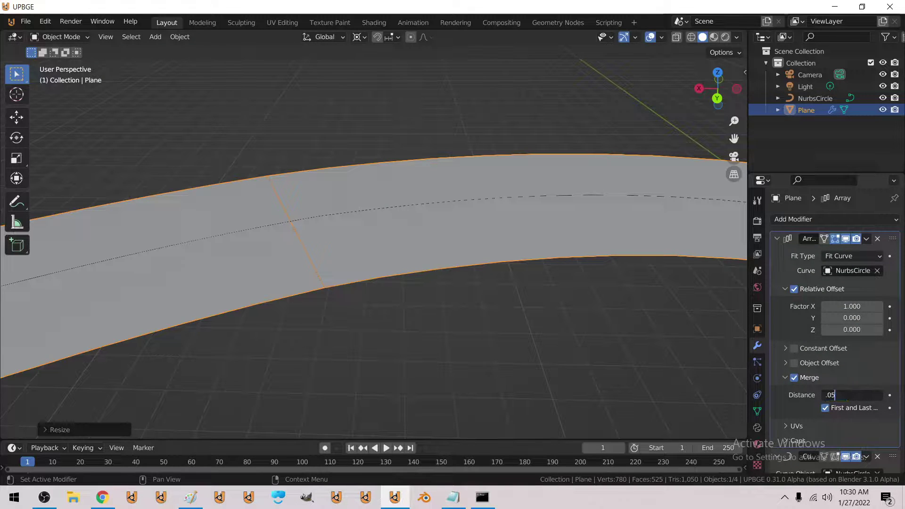
{"action": "key", "text": "Return"}
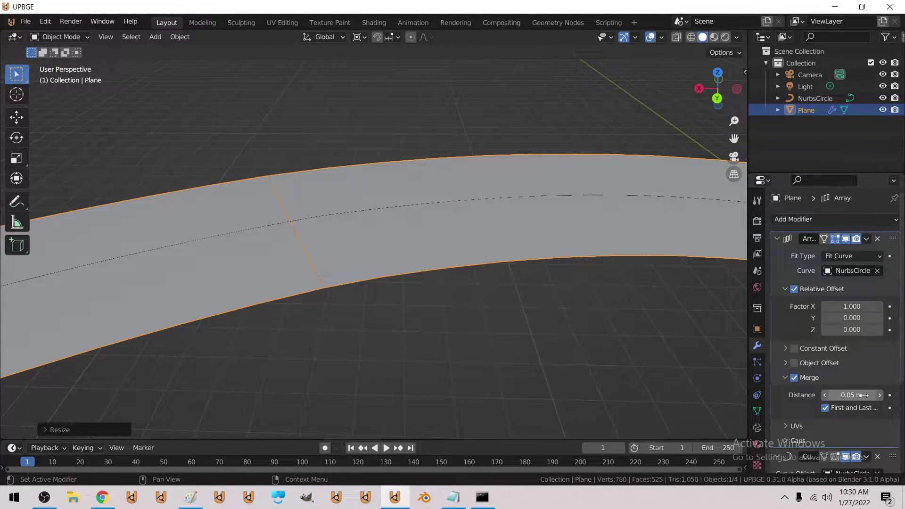
{"action": "left_click", "coordinate": [850, 394]}
{"action": "type", "text": "0.1"}
{"action": "key", "text": "Return"}
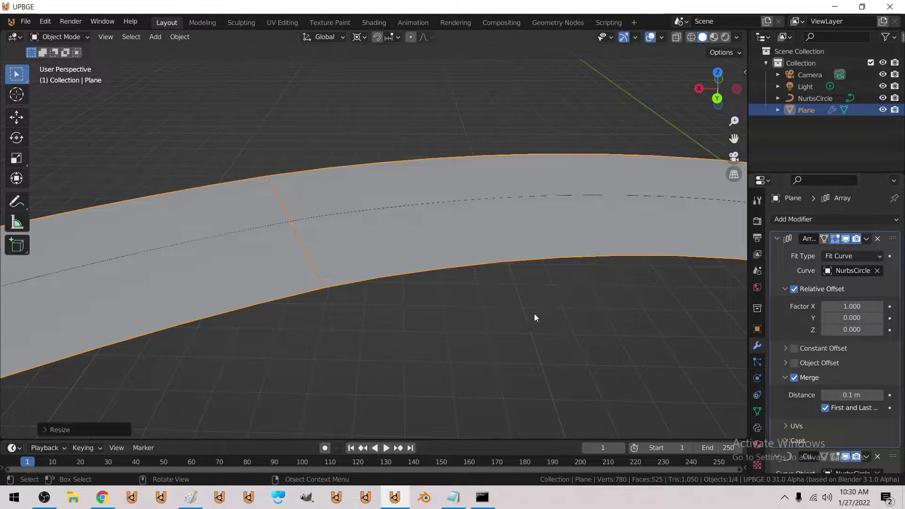
{"action": "left_click", "coordinate": [840, 396]}
{"action": "type", "text": ".25"}
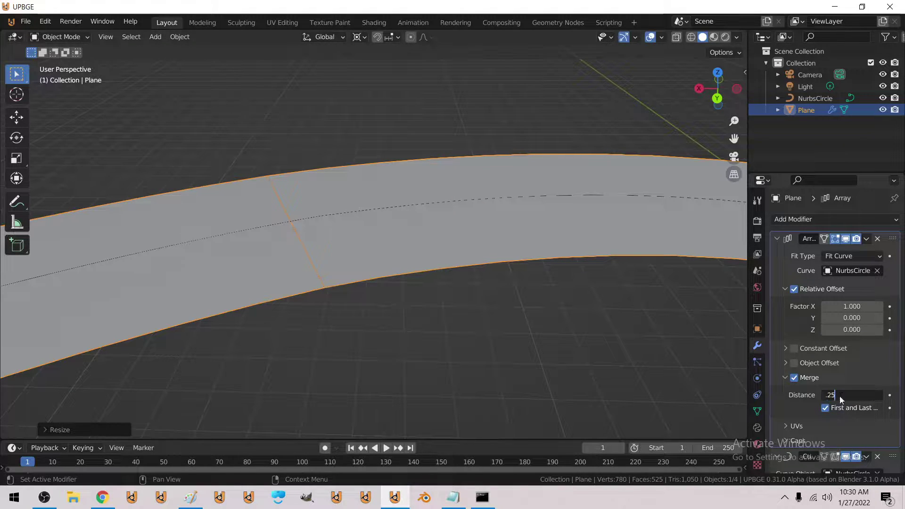
{"action": "key", "text": "Return"}
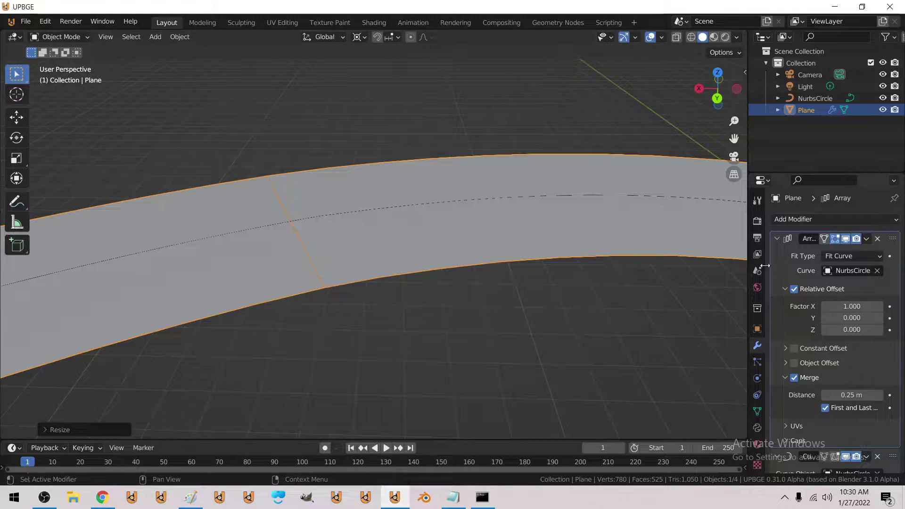
{"action": "left_click", "coordinate": [778, 239]}
{"action": "left_click", "coordinate": [847, 320]}
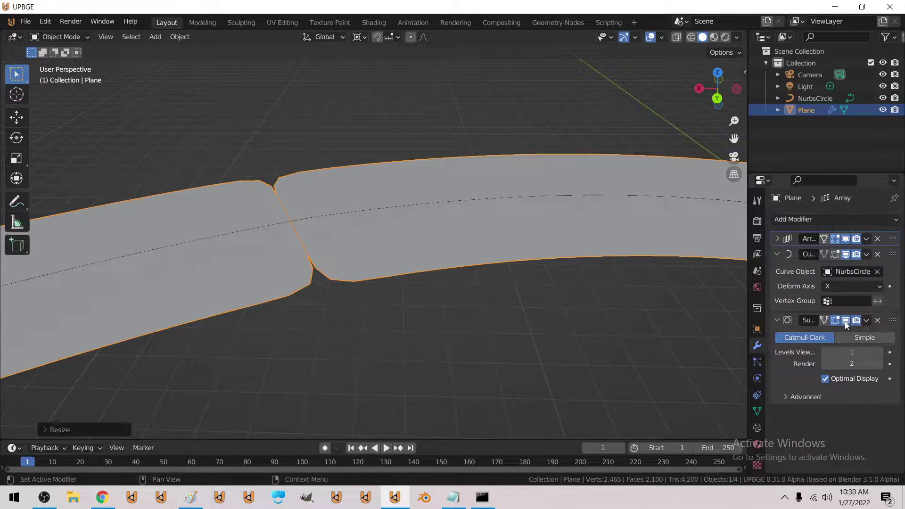
Add a Weld modifier to the Plane, place it above the Subdivision modifier, and set its distance to 0.1 m.
{"action": "left_click", "coordinate": [786, 221]}
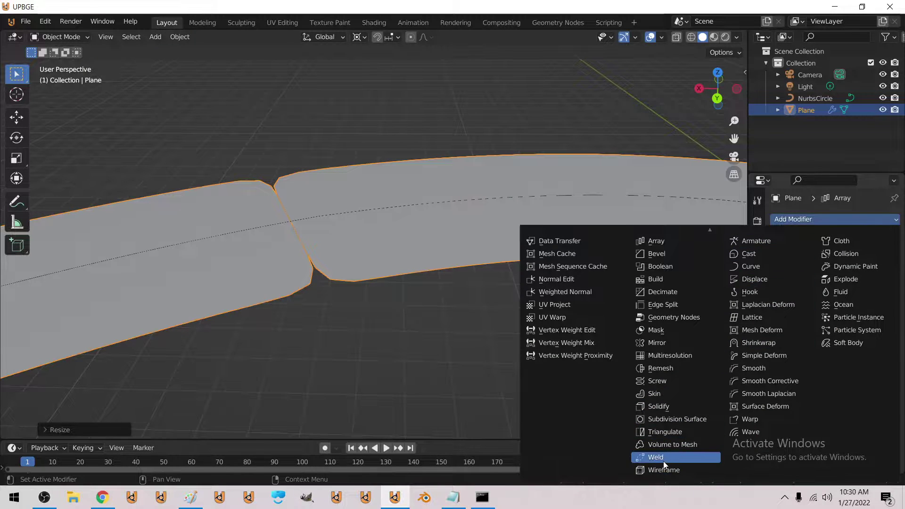
{"action": "left_click", "coordinate": [663, 457]}
{"action": "left_click_drag", "start_coordinate": [894, 414], "coordinate": [894, 321]}
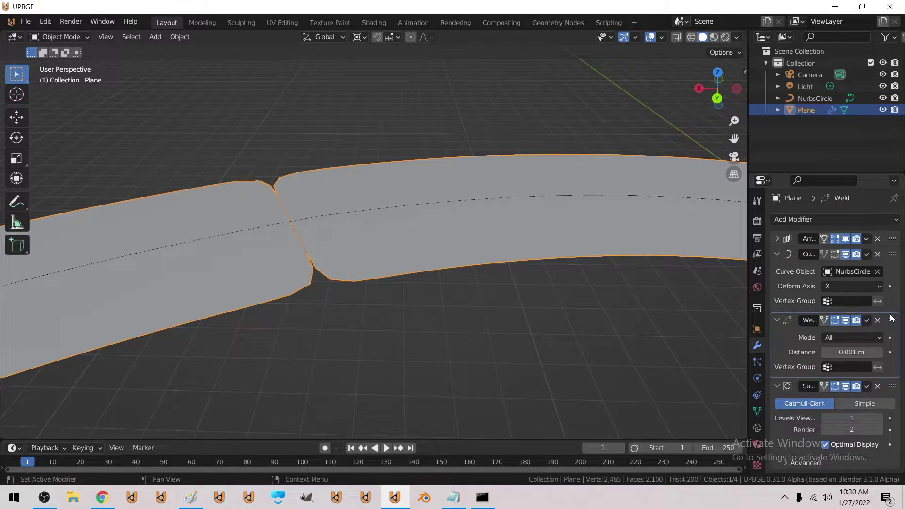
{"action": "left_click", "coordinate": [841, 353]}
{"action": "type", "text": "0.1"}
{"action": "key", "text": "Return"}
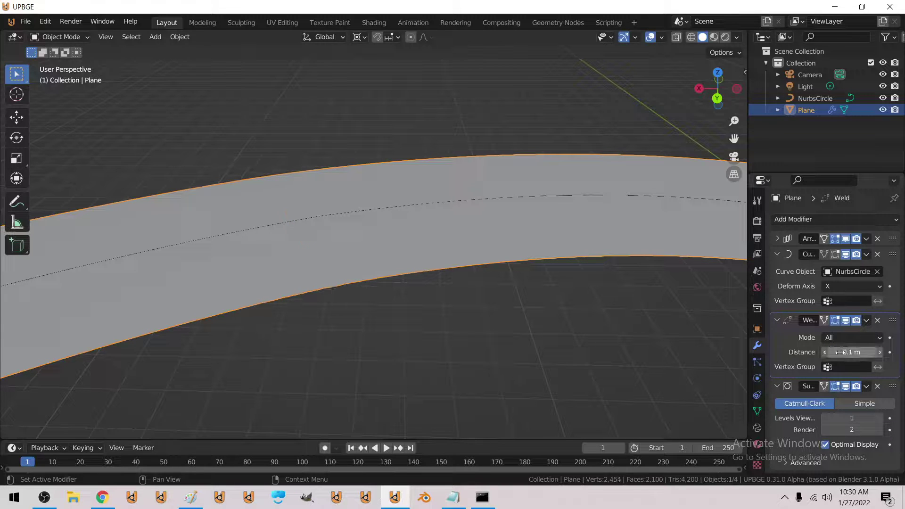
Set the Subdivision modifier's viewport levels to 2.
{"action": "key", "text": "shift+grave"}
{"action": "key", "text": "s"}
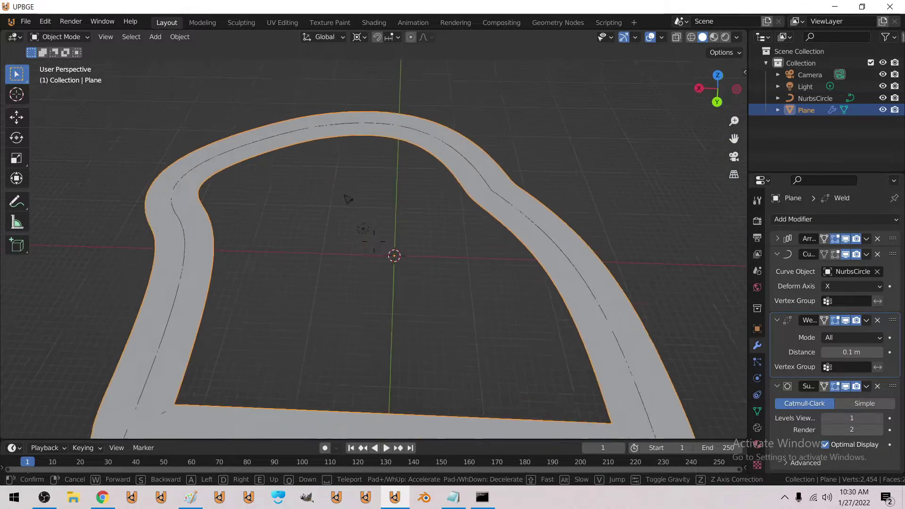
{"action": "left_click", "coordinate": [381, 244]}
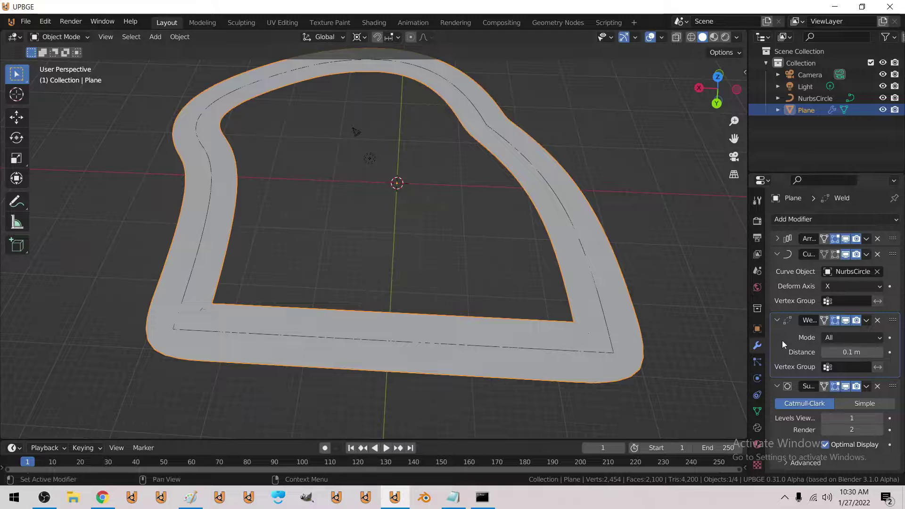
{"action": "left_click", "coordinate": [778, 385]}
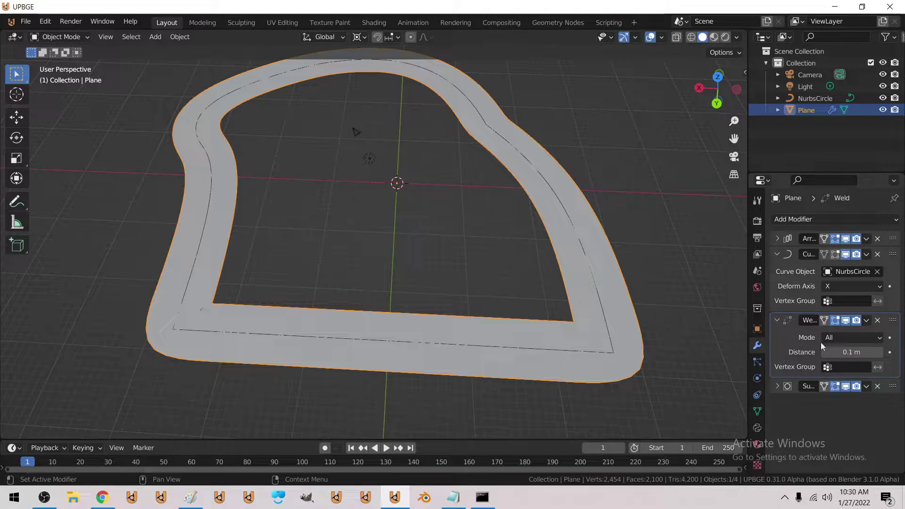
{"action": "left_click", "coordinate": [845, 386]}
{"action": "left_click", "coordinate": [777, 386]}
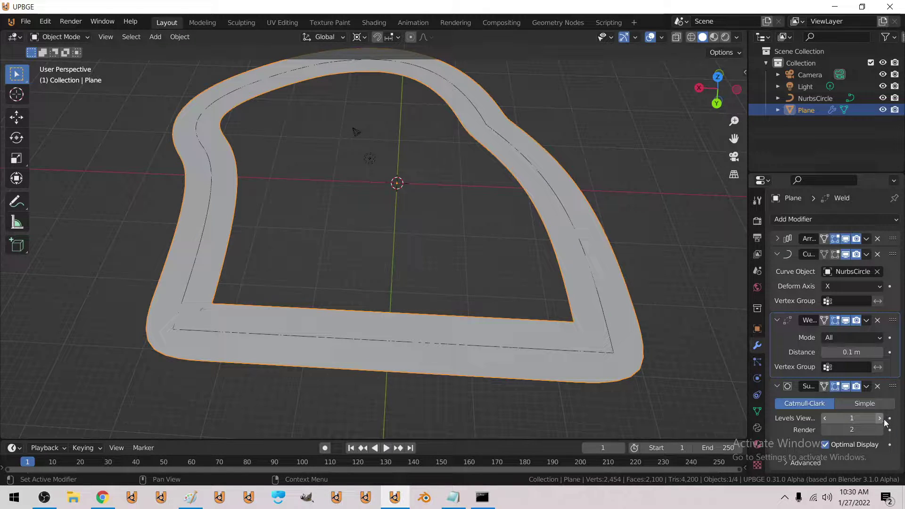
Separate the two outer edge faces of the Plane's base strip into their own object and return to Object Mode.
{"action": "key", "text": "Tab"}
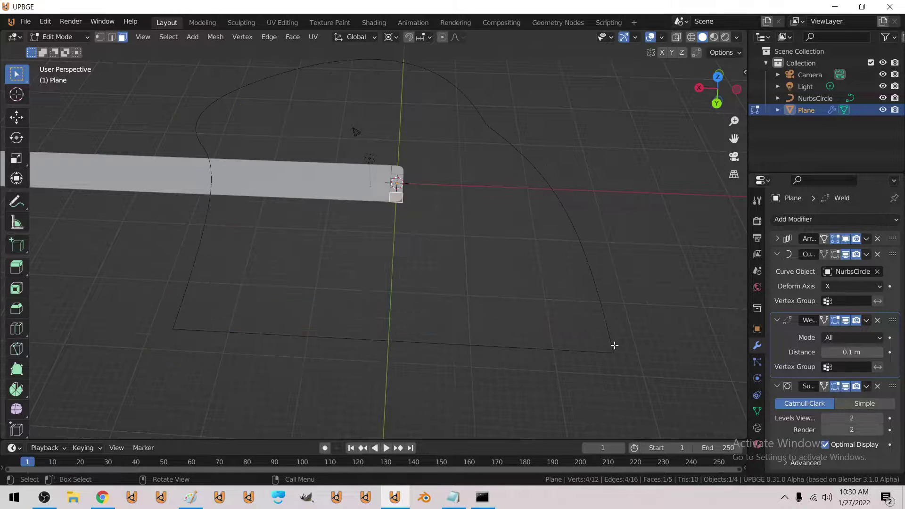
{"action": "left_click_drag", "start_coordinate": [401, 198], "coordinate": [398, 171]}
{"action": "key", "text": "p"}
{"action": "left_click", "coordinate": [398, 171]}
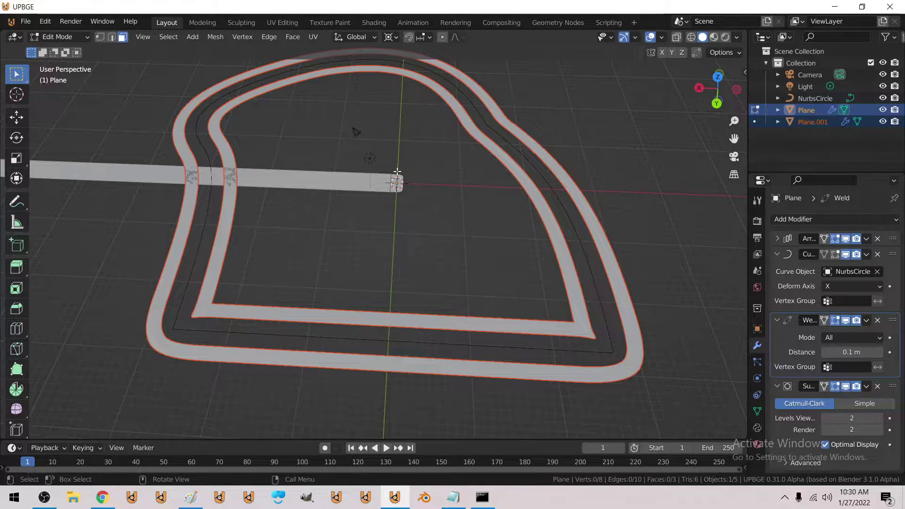
{"action": "key", "text": "Tab"}
Select the separated border object and collapse its Curve, Weld and Subdivision modifiers.
{"action": "left_click", "coordinate": [469, 289]}
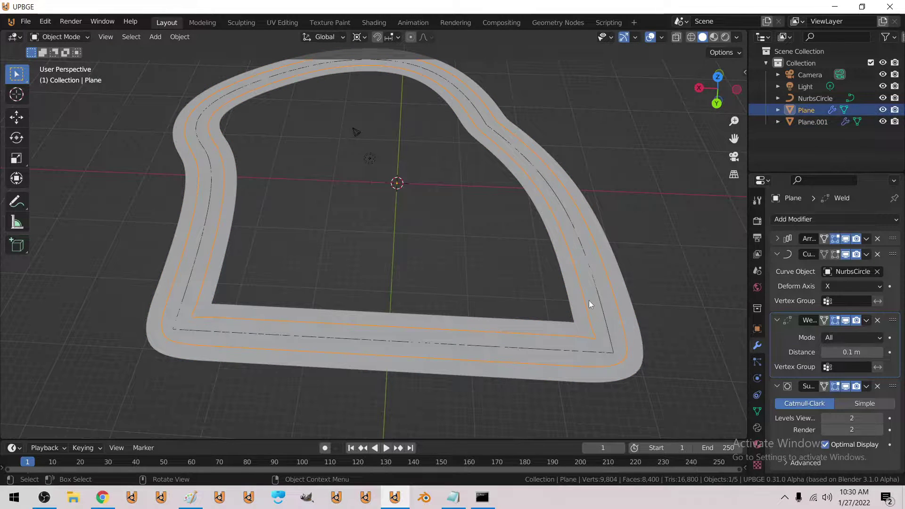
{"action": "left_click", "coordinate": [569, 289]}
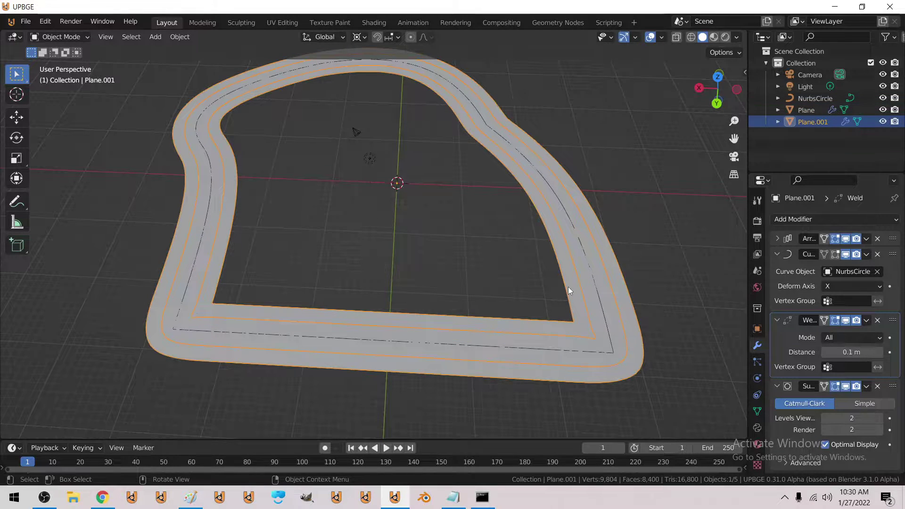
{"action": "left_click", "coordinate": [533, 320]}
{"action": "left_click", "coordinate": [574, 330]}
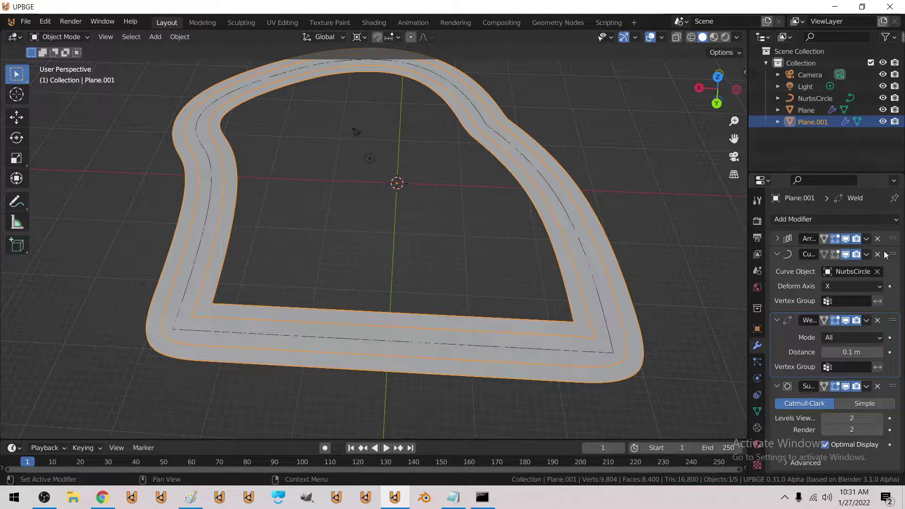
{"action": "left_click", "coordinate": [776, 254]}
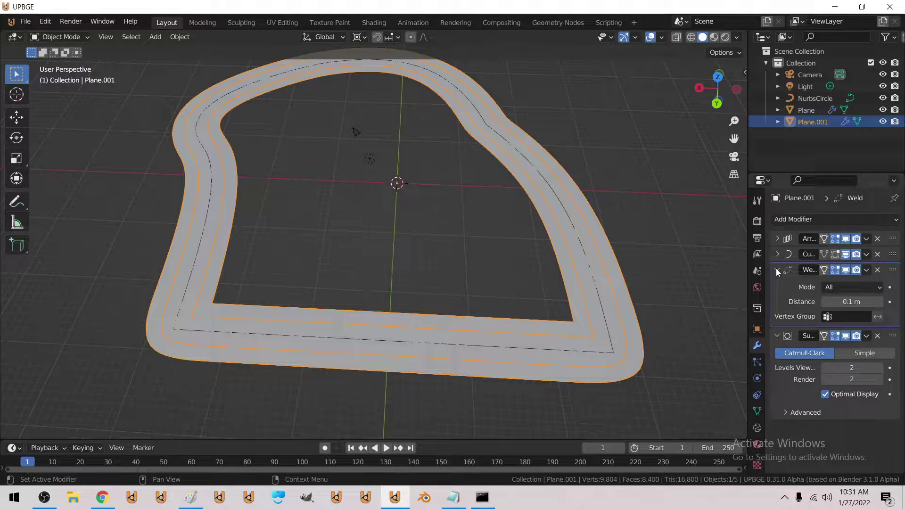
{"action": "left_click", "coordinate": [776, 269]}
{"action": "left_click", "coordinate": [777, 285]}
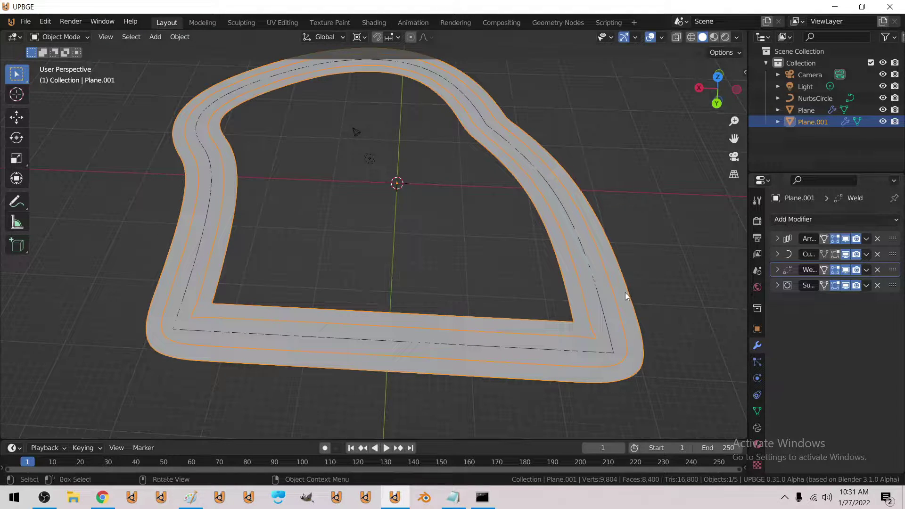
Add a Geometry Nodes modifier to the border object Plane.001.
{"action": "key", "text": "shift+grave"}
{"action": "key", "text": "Escape"}
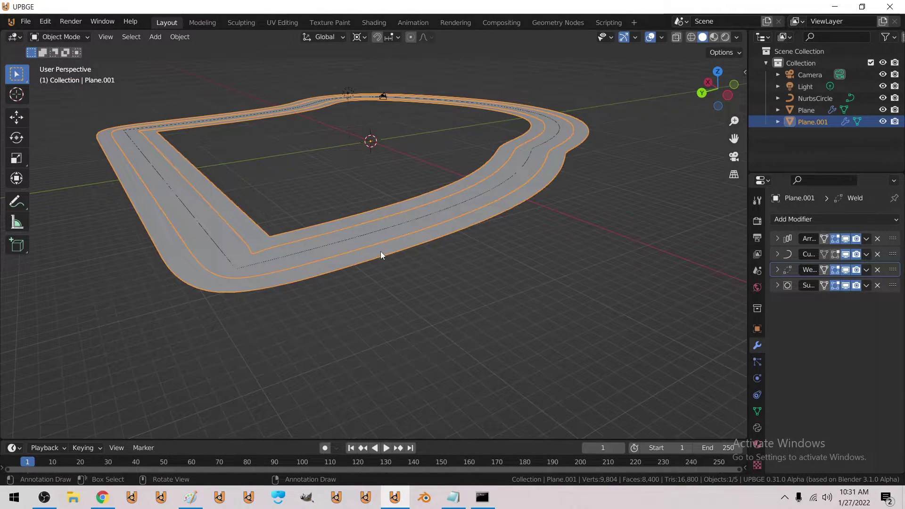
{"action": "left_click", "coordinate": [788, 220]}
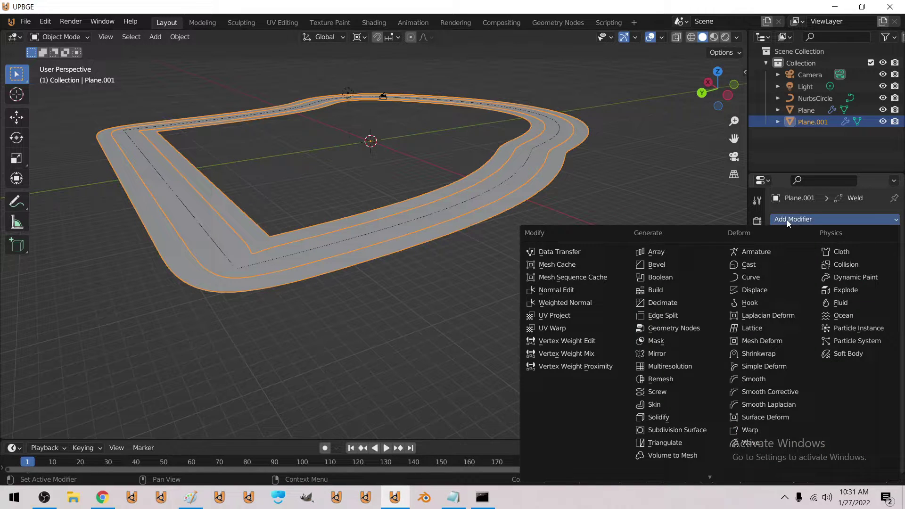
{"action": "left_click", "coordinate": [685, 328]}
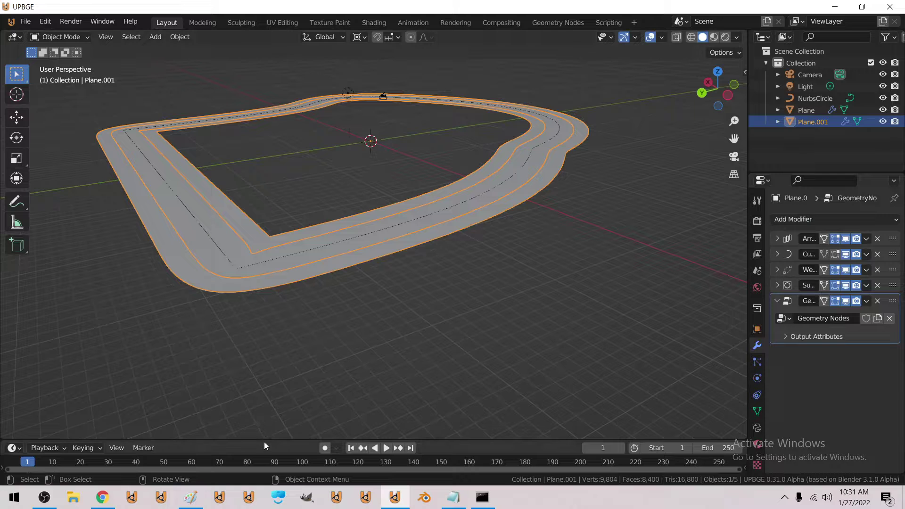
Enlarge the timeline area, switch it to the Geometry Node Editor, and space out the Group Input and Group Output nodes.
{"action": "left_click_drag", "start_coordinate": [264, 442], "coordinate": [257, 321]}
{"action": "left_click", "coordinate": [13, 326]}
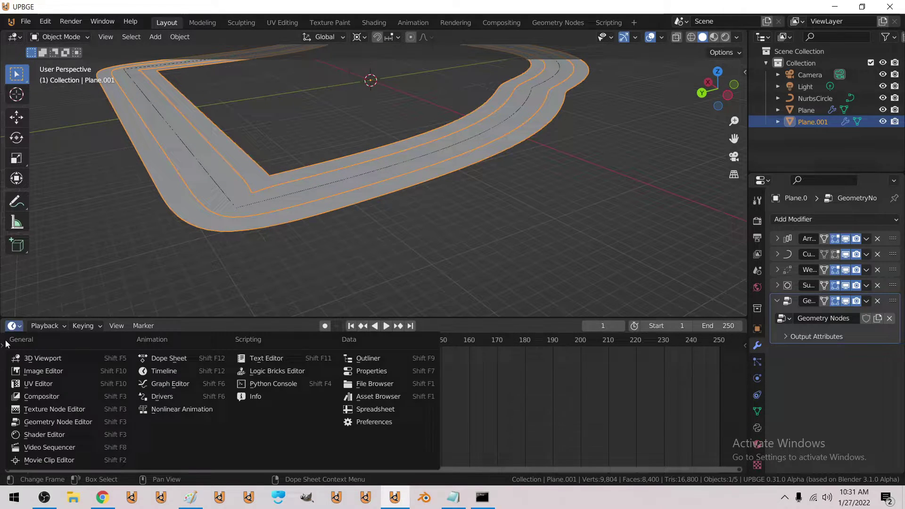
{"action": "left_click", "coordinate": [72, 423]}
{"action": "left_click_drag", "start_coordinate": [194, 415], "coordinate": [140, 394]}
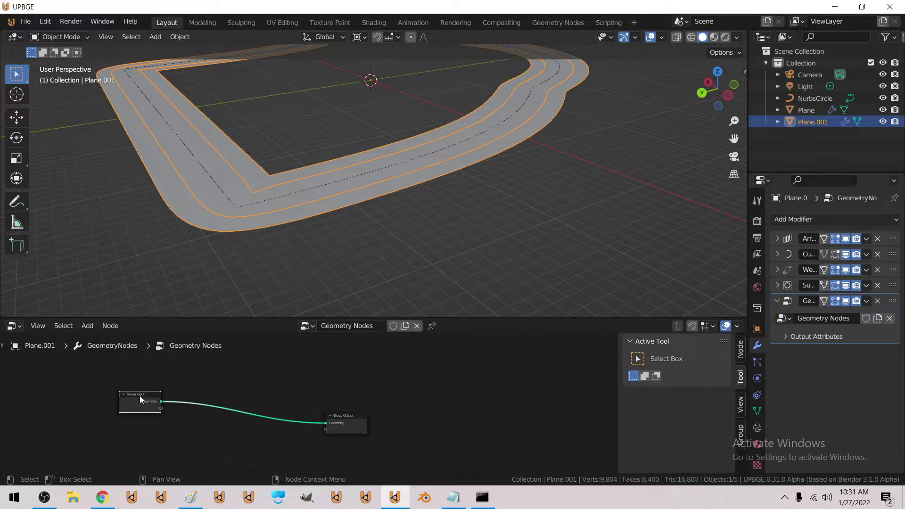
{"action": "left_click_drag", "start_coordinate": [343, 415], "coordinate": [347, 399]}
Insert an Extrude Mesh node on the link between Group Input and Group Output.
{"action": "left_click", "coordinate": [87, 326]}
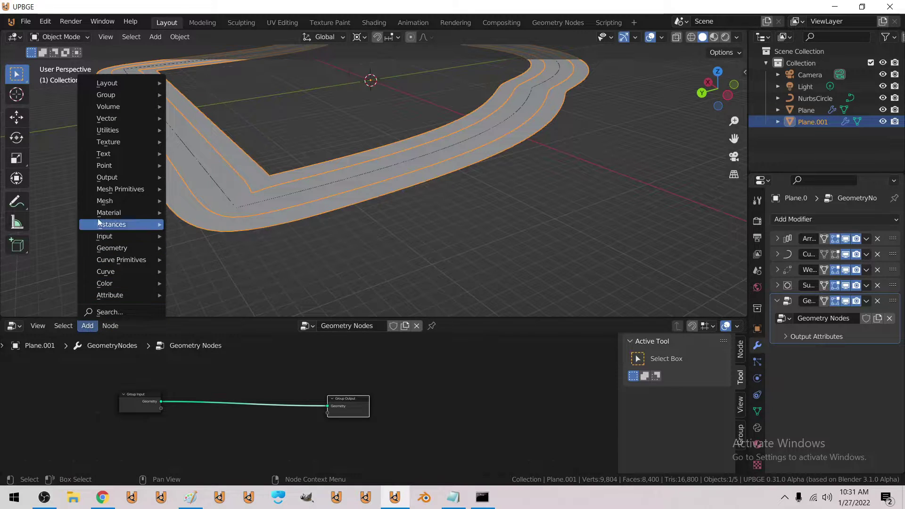
{"action": "mouse_move", "coordinate": [142, 201]}
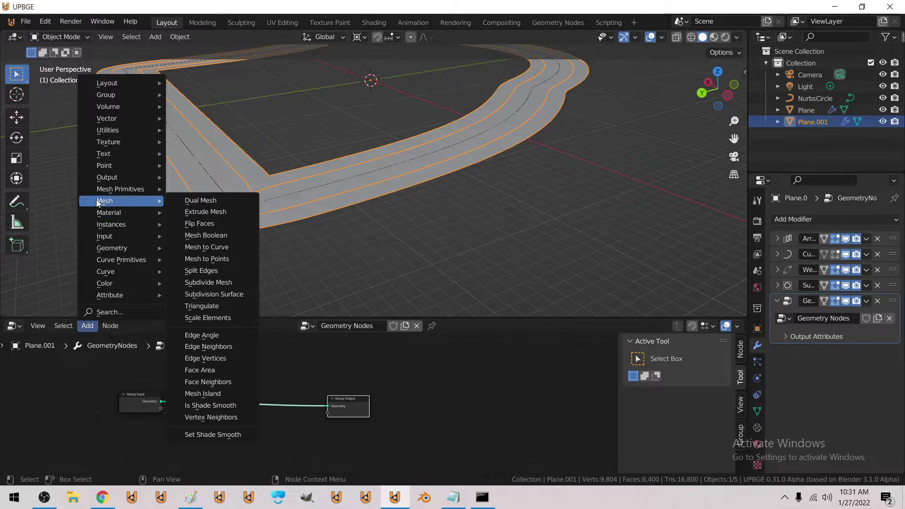
{"action": "left_click", "coordinate": [221, 211]}
{"action": "left_click", "coordinate": [192, 366]}
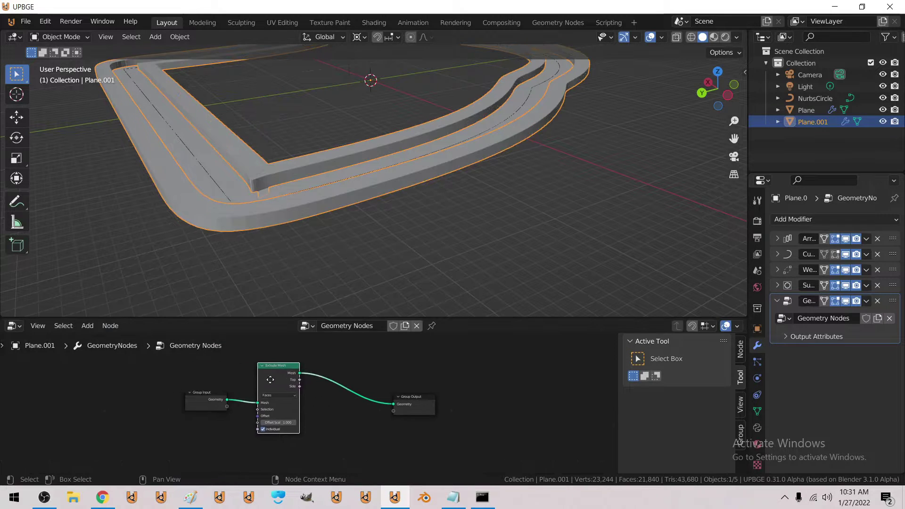
{"action": "scroll", "coordinate": [243, 452], "scroll_direction": "up", "scroll_amount": 3}
{"action": "left_click", "coordinate": [242, 453]}
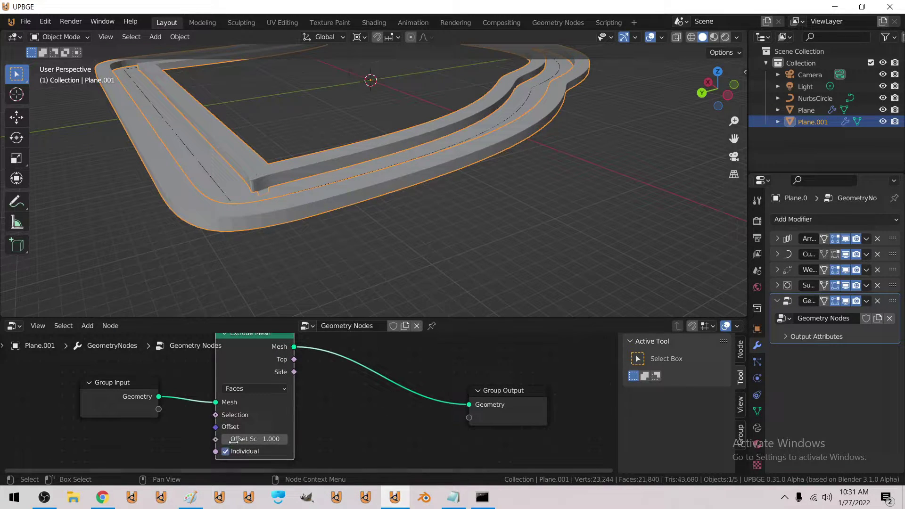
{"action": "middle_click_drag", "start_coordinate": [215, 423], "coordinate": [268, 403]}
{"action": "scroll", "coordinate": [278, 401], "scroll_direction": "down", "scroll_amount": 1}
Add a Separate Geometry node just below the Group Input node.
{"action": "left_click", "coordinate": [89, 327]}
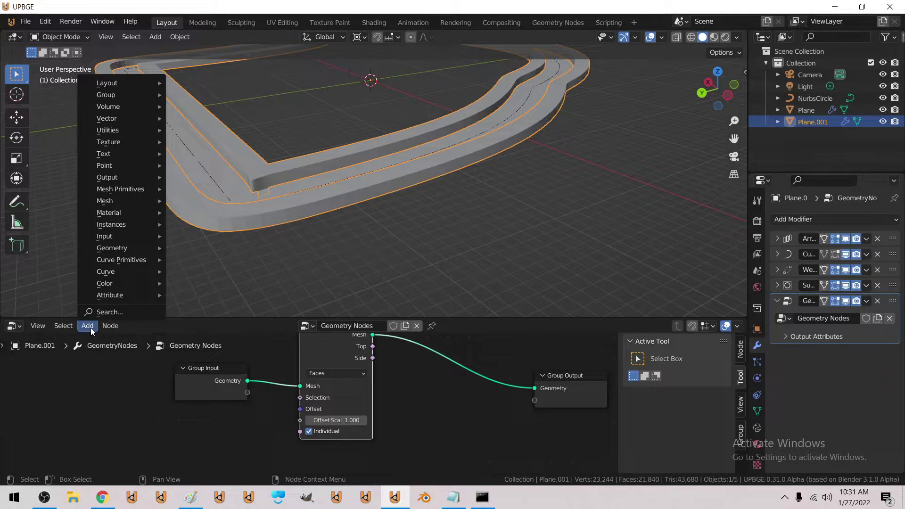
{"action": "left_click", "coordinate": [85, 329]}
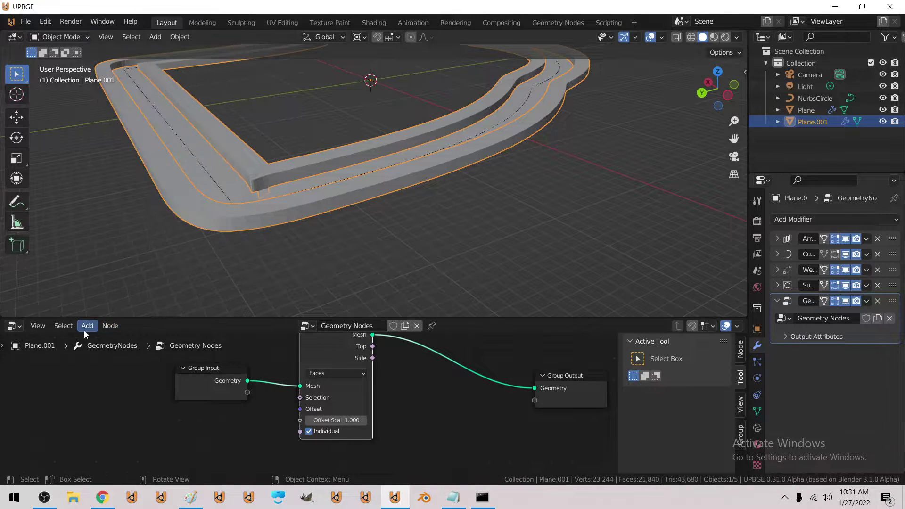
{"action": "left_click", "coordinate": [85, 329]}
{"action": "mouse_move", "coordinate": [119, 202]}
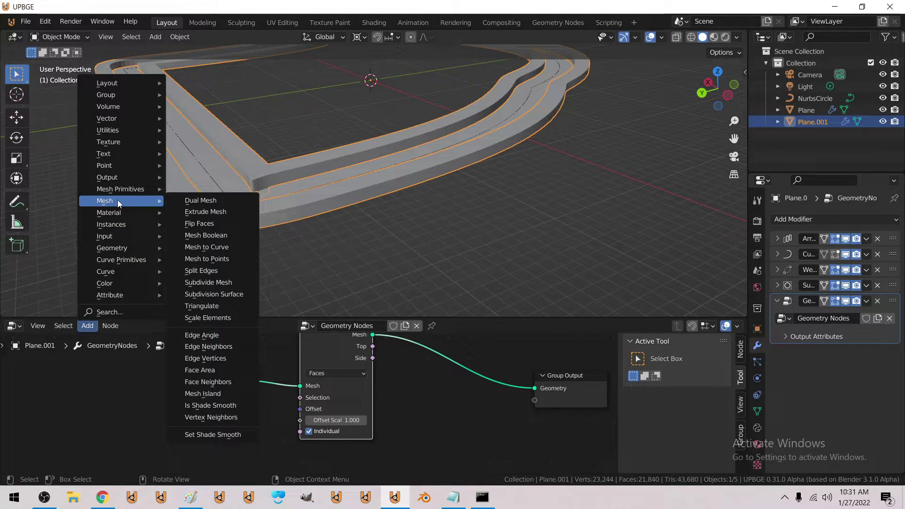
{"action": "mouse_move", "coordinate": [105, 247]}
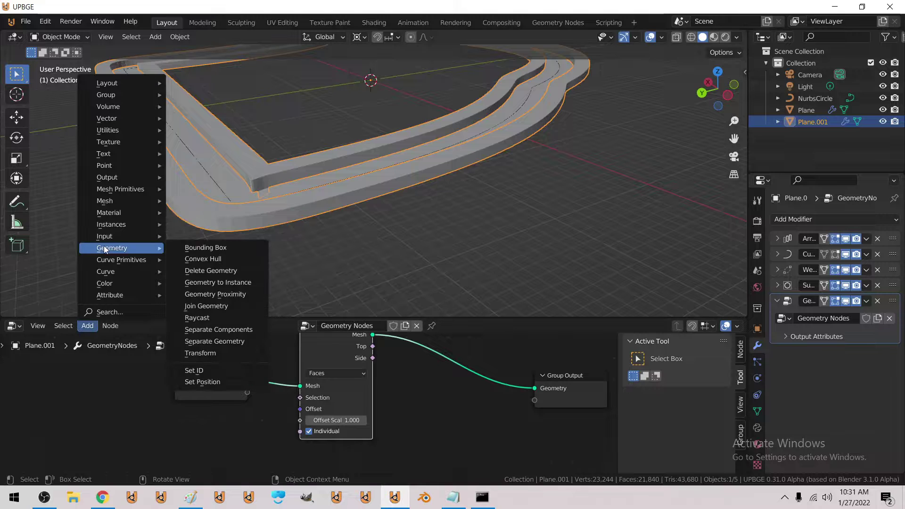
{"action": "left_click", "coordinate": [202, 339]}
{"action": "left_click", "coordinate": [217, 405]}
{"action": "scroll", "coordinate": [222, 371], "scroll_direction": "down", "scroll_amount": 2}
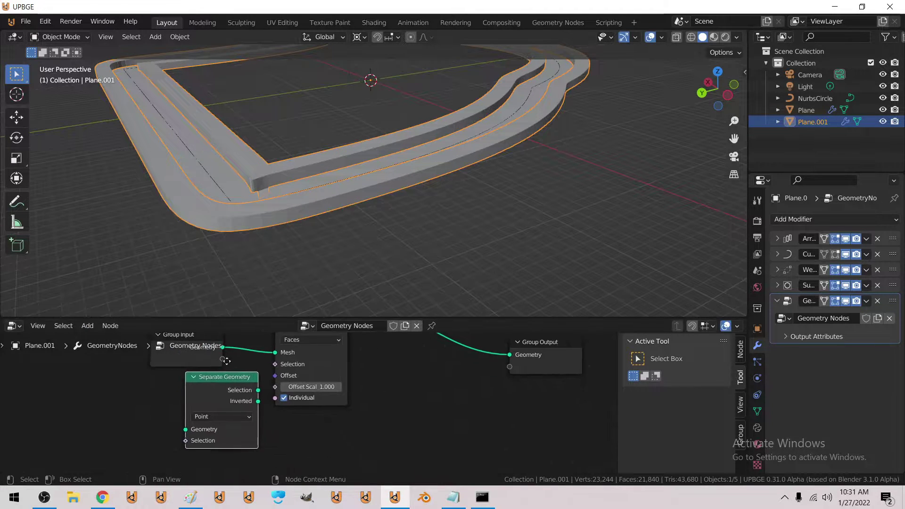
Feed Group Input's geometry into Separate Geometry and Group Output, and link Separate Geometry's Selection output to Extrude Mesh's Mesh input.
{"action": "left_click_drag", "start_coordinate": [233, 363], "coordinate": [200, 427]}
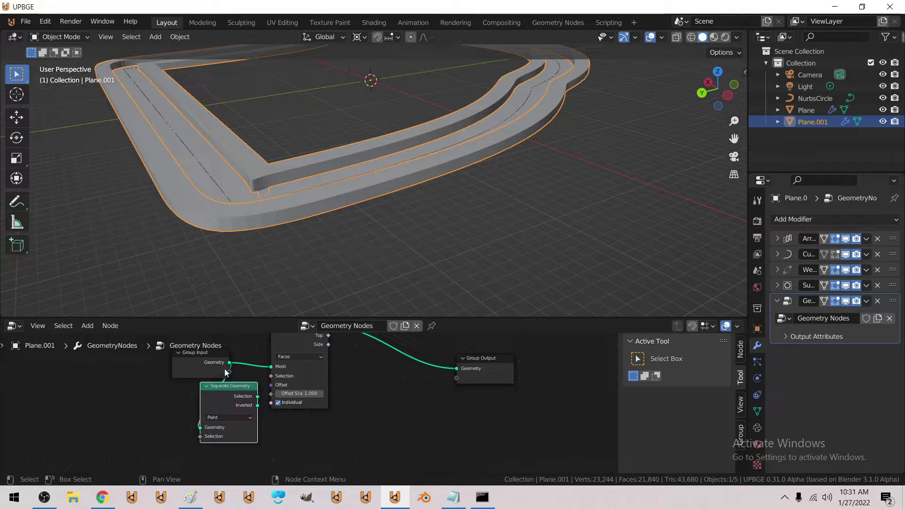
{"action": "left_click_drag", "start_coordinate": [271, 366], "coordinate": [459, 368]}
{"action": "left_click_drag", "start_coordinate": [258, 397], "coordinate": [271, 375]}
{"action": "middle_click_drag", "start_coordinate": [299, 378], "coordinate": [230, 403]}
Insert a Join Geometry node before Group Output and link Extrude Mesh's Mesh output into it.
{"action": "left_click", "coordinate": [87, 326]}
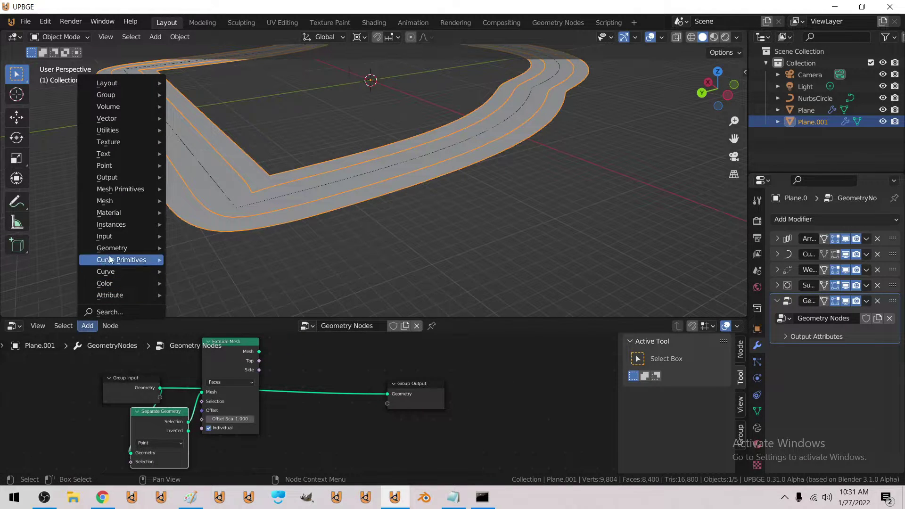
{"action": "mouse_move", "coordinate": [112, 249]}
{"action": "left_click", "coordinate": [194, 307]}
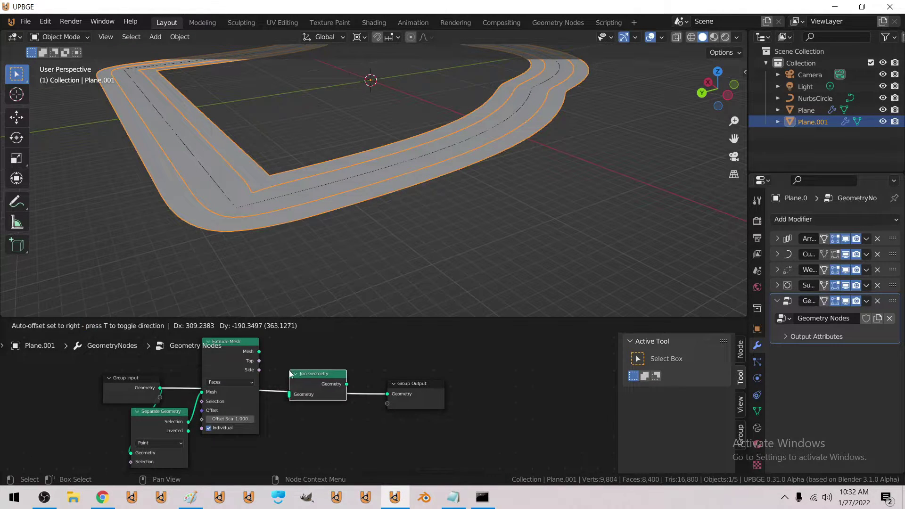
{"action": "left_click", "coordinate": [290, 374]}
{"action": "left_click_drag", "start_coordinate": [258, 353], "coordinate": [289, 394]}
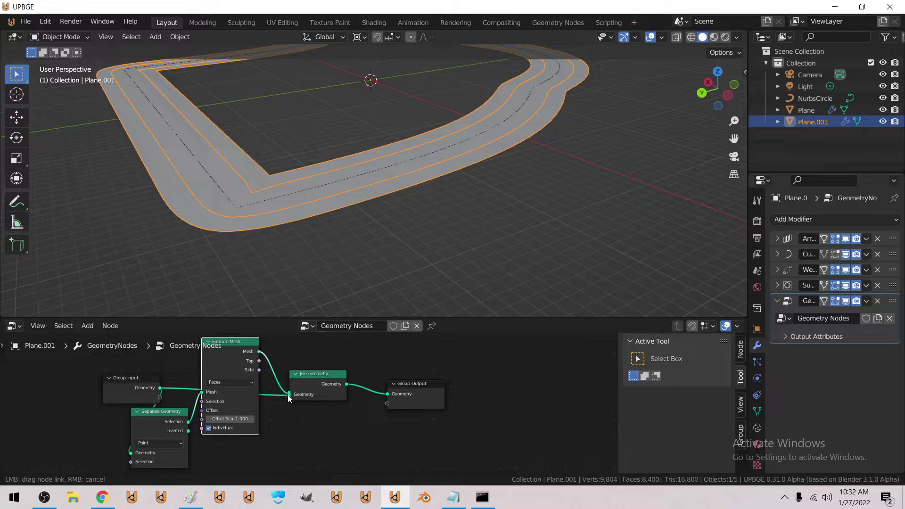
Move the Group Input and Separate Geometry nodes farther away from Extrude Mesh to spread out the node tree.
{"action": "middle_click_drag", "start_coordinate": [261, 415], "coordinate": [323, 386]}
{"action": "left_click_drag", "start_coordinate": [177, 369], "coordinate": [78, 369]}
{"action": "left_click_drag", "start_coordinate": [212, 390], "coordinate": [192, 387]}
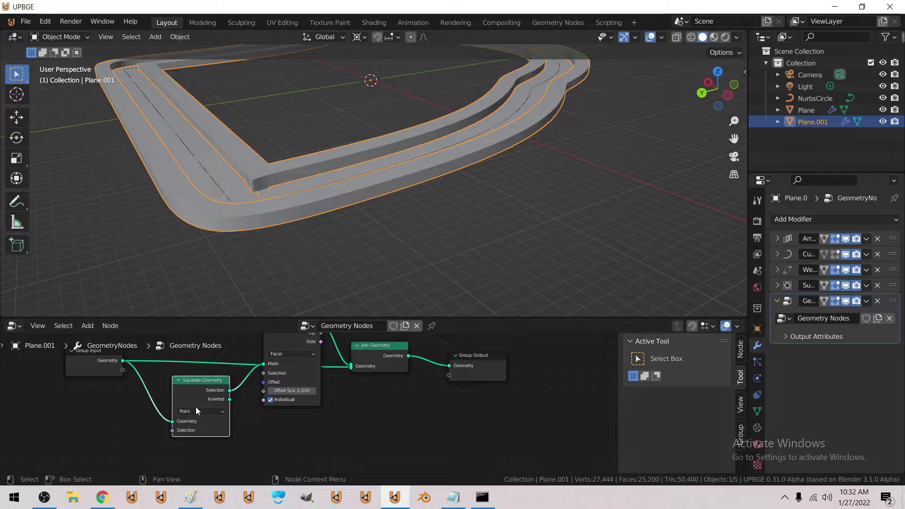
{"action": "left_click", "coordinate": [89, 330]}
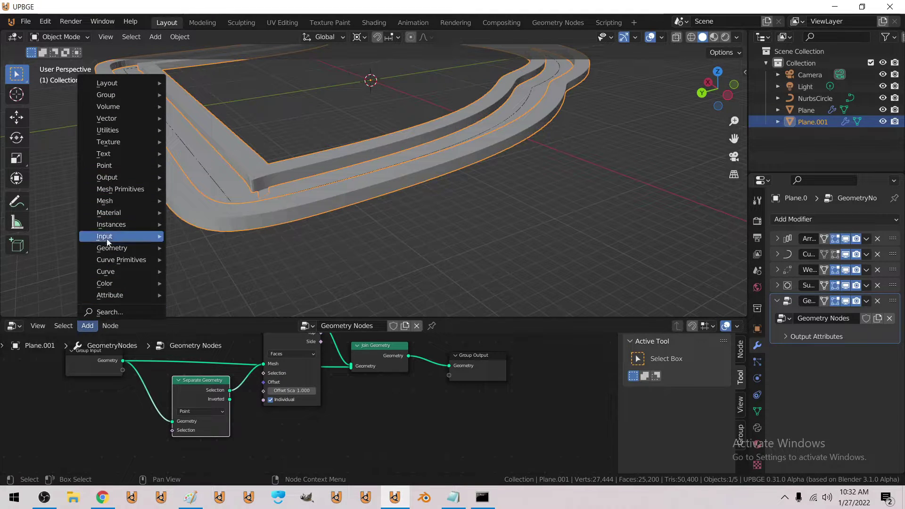
{"action": "mouse_move", "coordinate": [112, 143]}
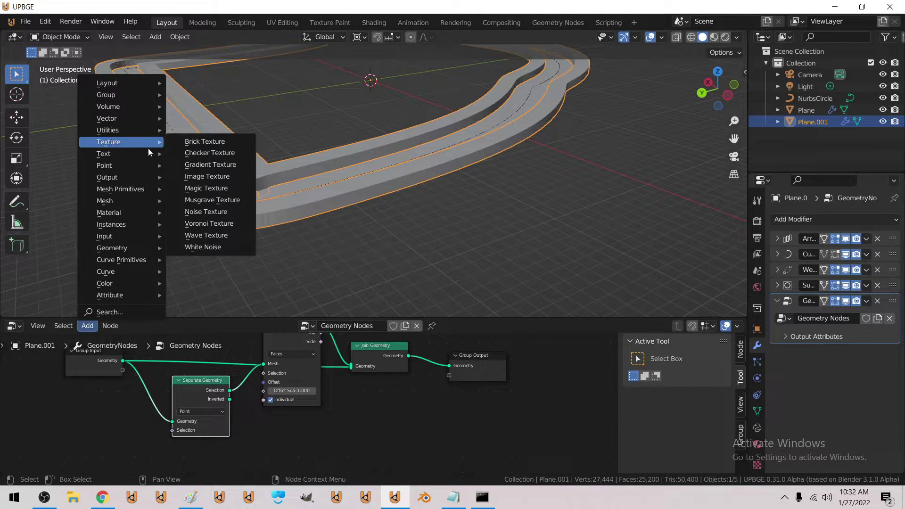
{"action": "left_click", "coordinate": [197, 202]}
{"action": "left_click", "coordinate": [175, 378]}
{"action": "scroll", "coordinate": [189, 414], "scroll_direction": "down", "scroll_amount": 1}
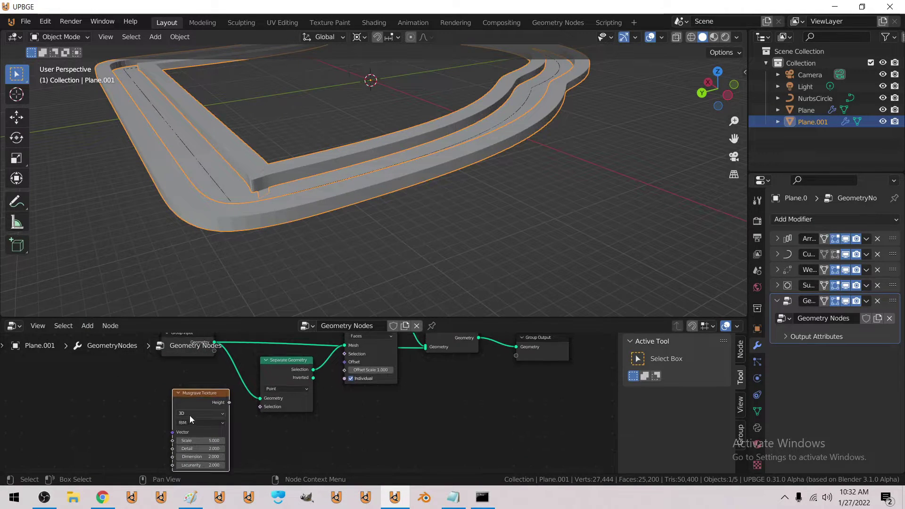
{"action": "middle_click_drag", "start_coordinate": [194, 404], "coordinate": [151, 406]}
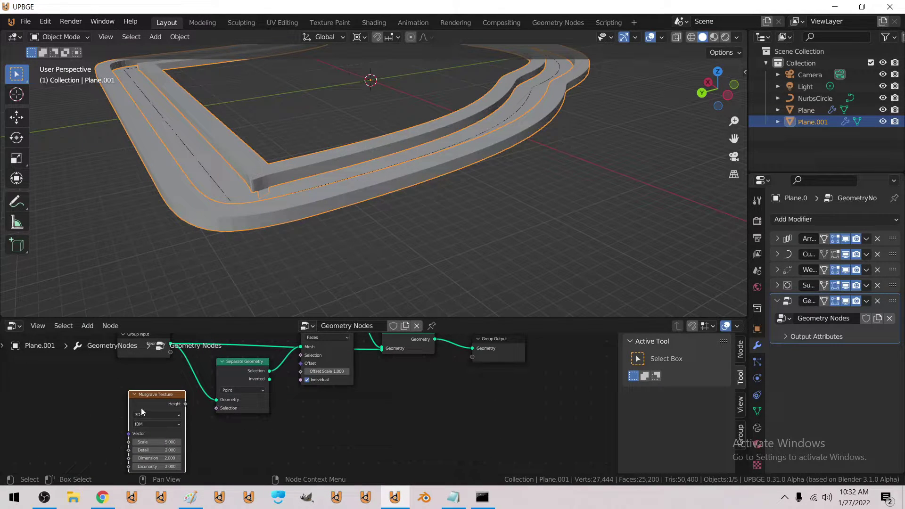
{"action": "left_click_drag", "start_coordinate": [140, 408], "coordinate": [132, 408]}
{"action": "middle_click_drag", "start_coordinate": [182, 409], "coordinate": [163, 407]}
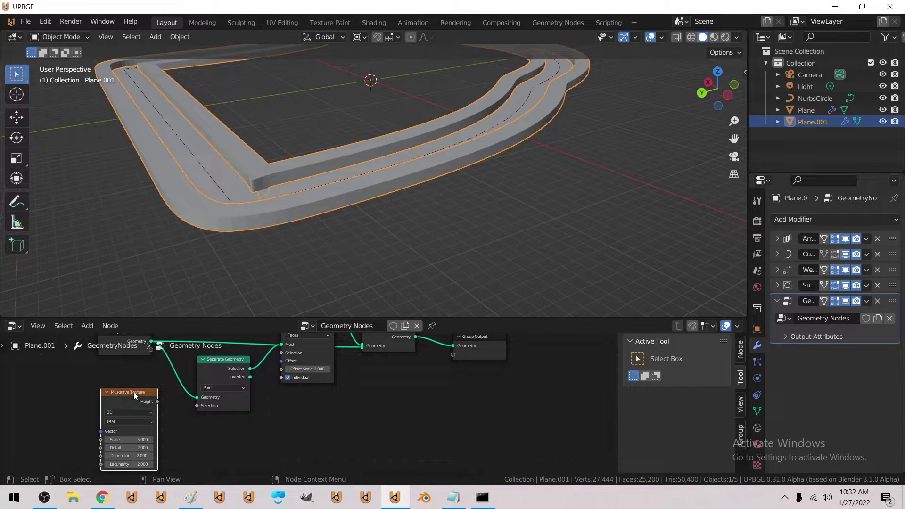
{"action": "key", "text": "x"}
Add an Index input node below Group Input, beside the Separate Geometry node.
{"action": "left_click", "coordinate": [88, 325]}
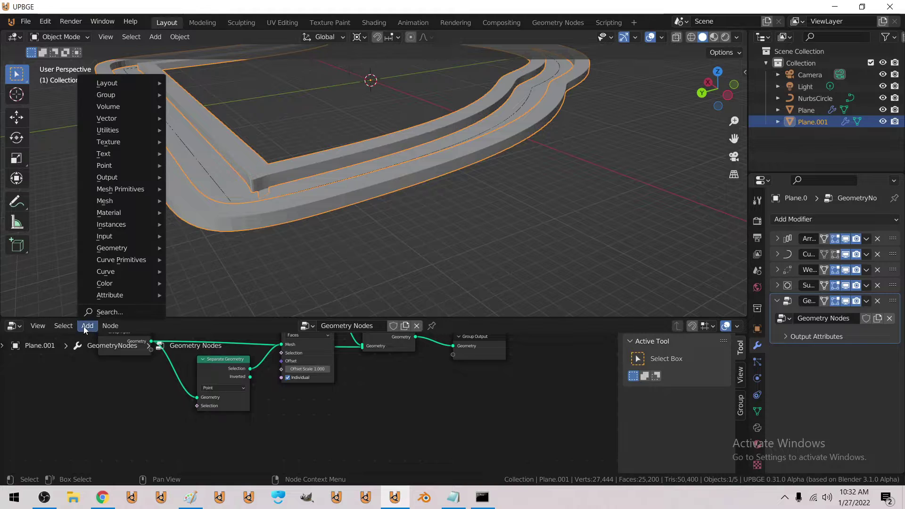
{"action": "left_click", "coordinate": [87, 325]}
{"action": "mouse_move", "coordinate": [104, 236]}
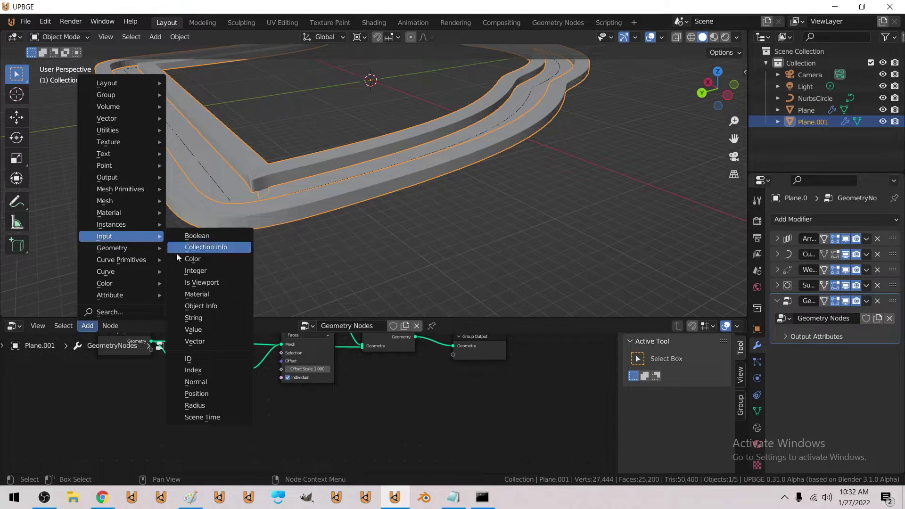
{"action": "left_click", "coordinate": [188, 369]}
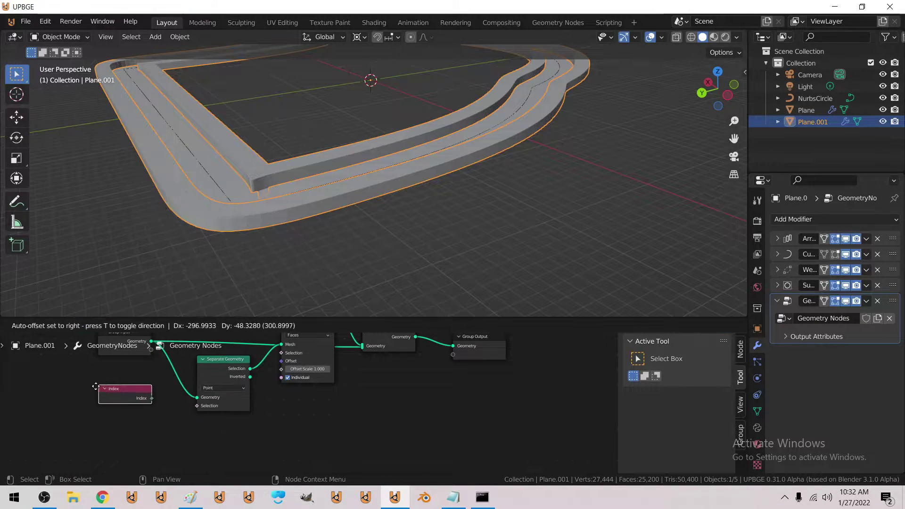
{"action": "left_click", "coordinate": [112, 358]}
{"action": "middle_click_drag", "start_coordinate": [109, 357], "coordinate": [107, 386]}
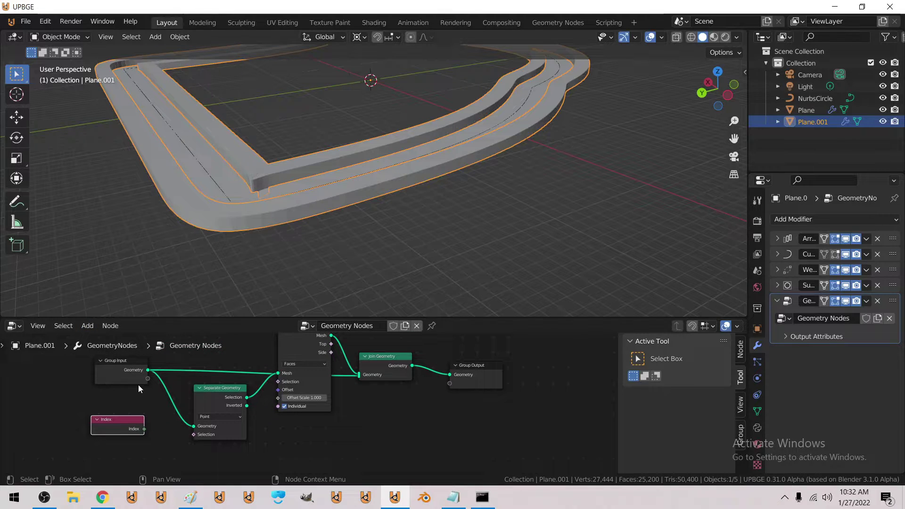
Set the Separate Geometry node's domain to Face and move Group Input farther from it.
{"action": "left_click", "coordinate": [211, 416]}
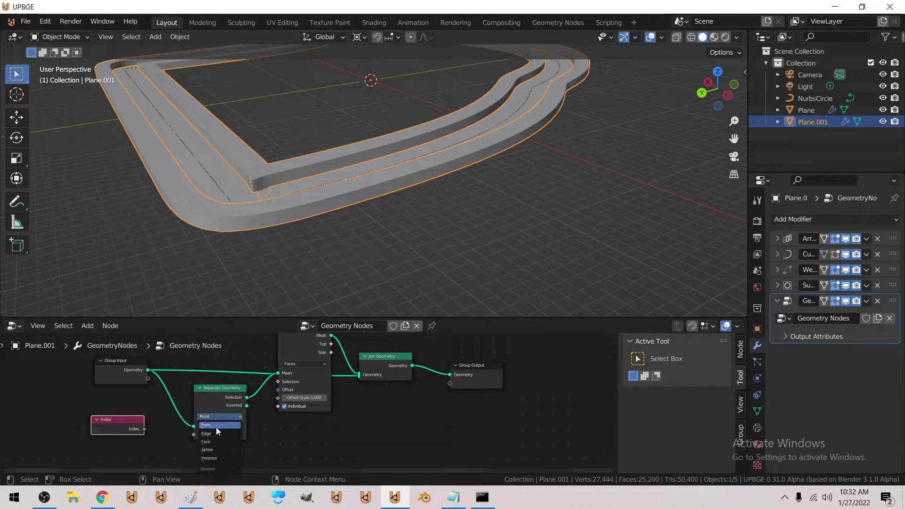
{"action": "left_click", "coordinate": [220, 444]}
{"action": "left_click_drag", "start_coordinate": [117, 370], "coordinate": [98, 370]}
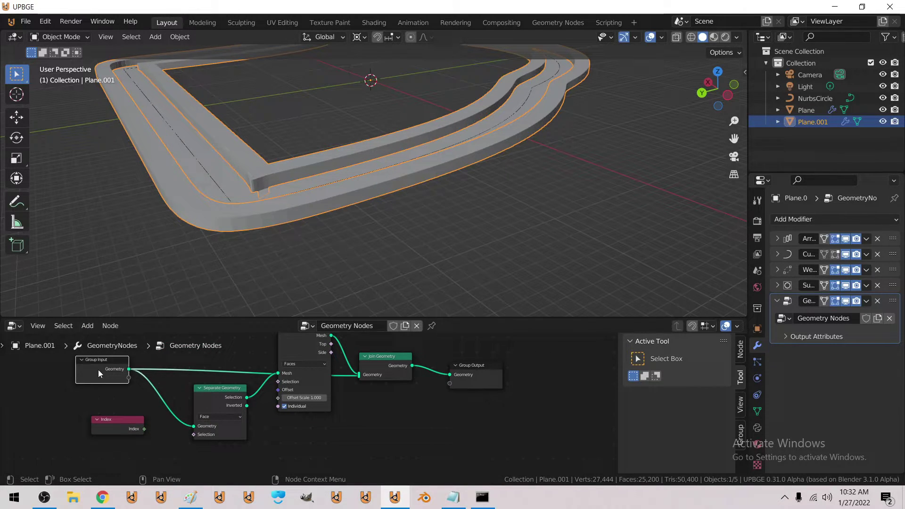
Insert a Capture Attribute node on the link between Group Input and Separate Geometry.
{"action": "left_click", "coordinate": [87, 326]}
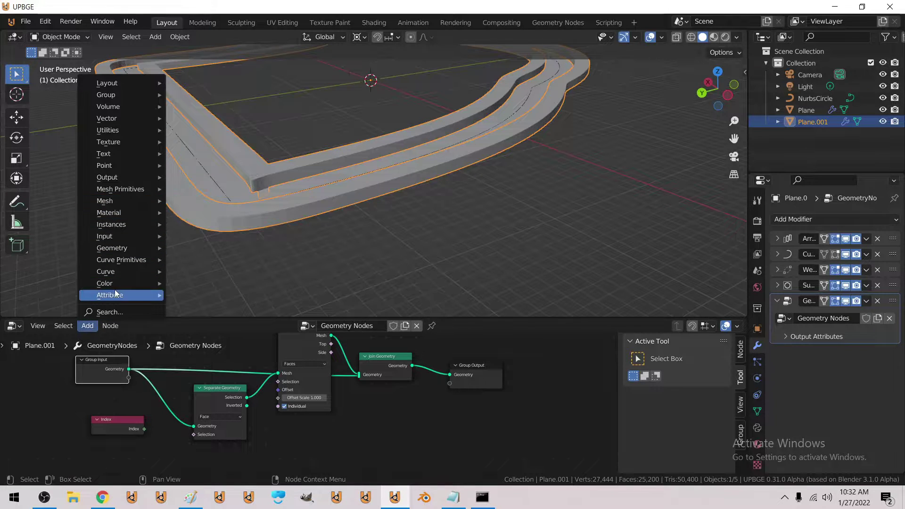
{"action": "mouse_move", "coordinate": [120, 298]}
{"action": "left_click", "coordinate": [211, 306]}
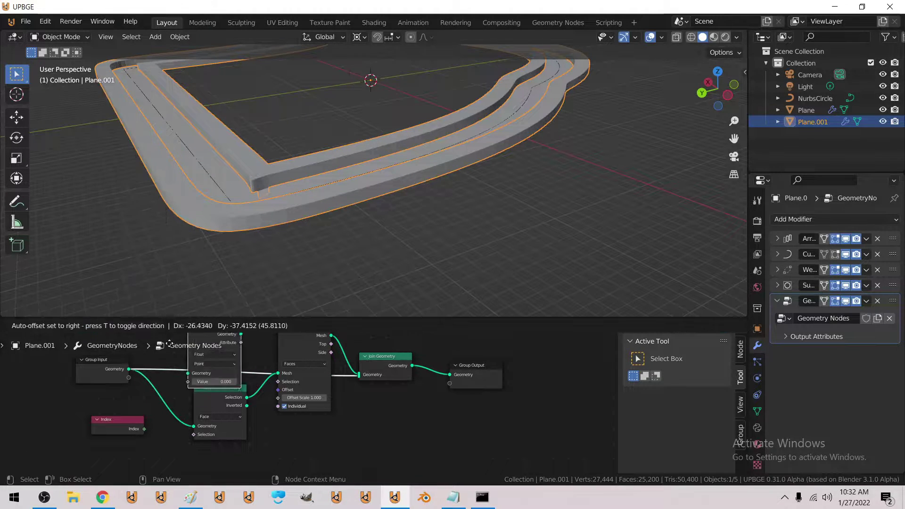
{"action": "left_click", "coordinate": [170, 394]}
{"action": "left_click_drag", "start_coordinate": [163, 383], "coordinate": [160, 434]}
Set the Capture Attribute node's domain to Face and its data type to Boolean.
{"action": "scroll", "coordinate": [160, 434], "scroll_direction": "up", "scroll_amount": 3}
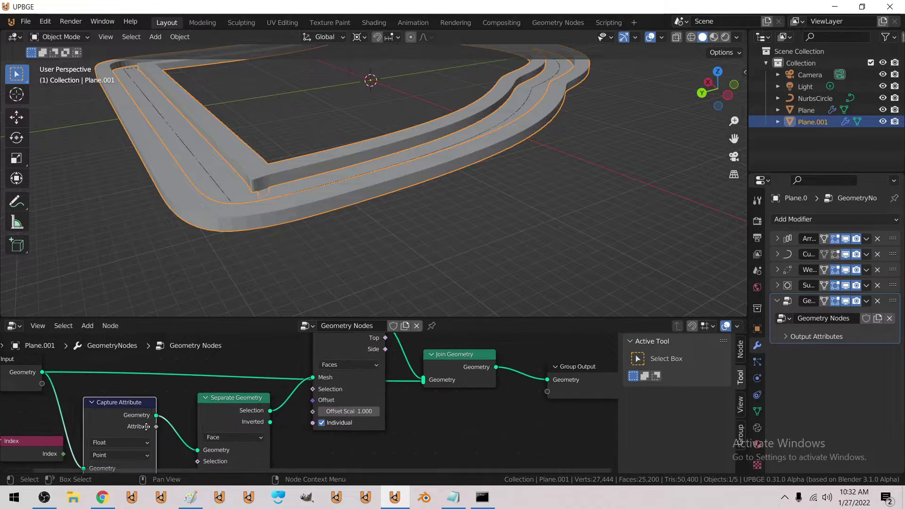
{"action": "left_click", "coordinate": [139, 423]}
{"action": "left_click", "coordinate": [122, 439]}
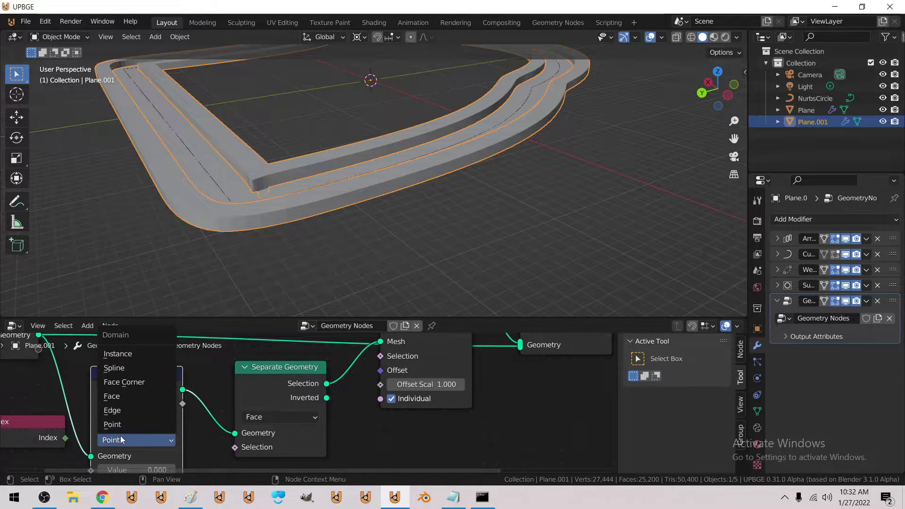
{"action": "left_click", "coordinate": [134, 398]}
{"action": "left_click", "coordinate": [134, 422]}
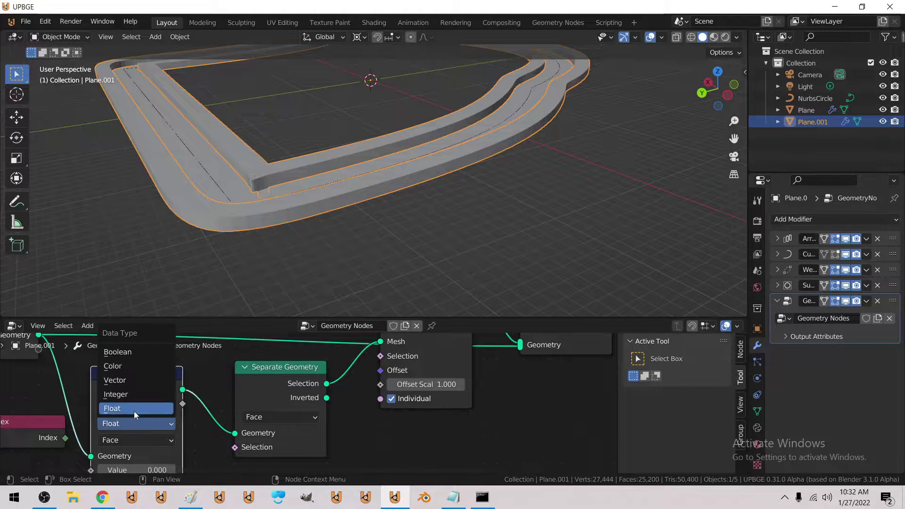
{"action": "left_click", "coordinate": [134, 355]}
Link the Index output to Capture Attribute's Value input and move the Index node farther away.
{"action": "middle_click_drag", "start_coordinate": [115, 393], "coordinate": [196, 354]}
{"action": "left_click_drag", "start_coordinate": [123, 392], "coordinate": [172, 430]}
{"action": "left_click_drag", "start_coordinate": [75, 418], "coordinate": [23, 414]}
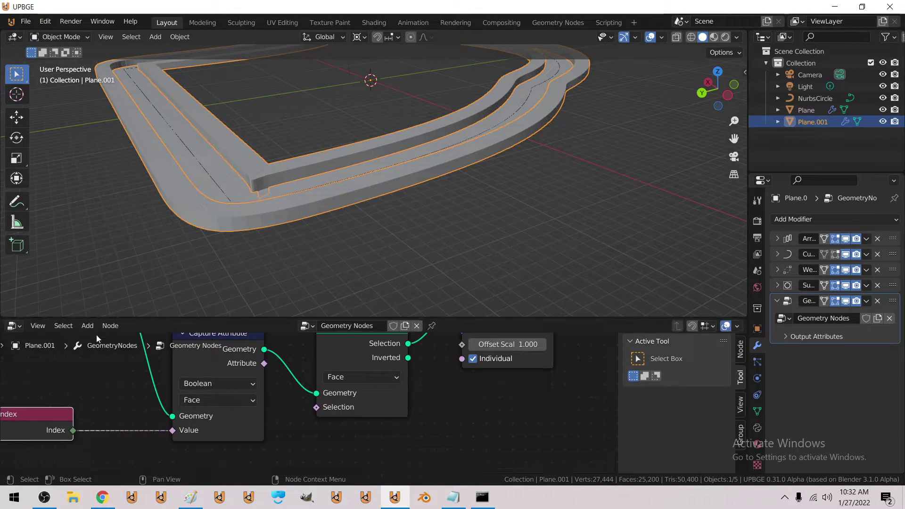
Insert a collapsed Musgrave Texture node between Index and Capture Attribute and link the Index output to it.
{"action": "left_click", "coordinate": [87, 326]}
{"action": "mouse_move", "coordinate": [110, 142]}
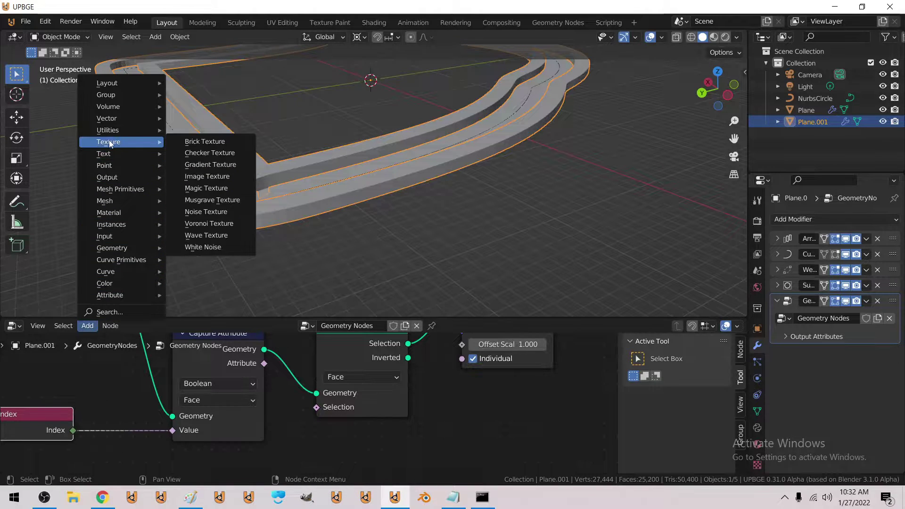
{"action": "left_click", "coordinate": [216, 200]}
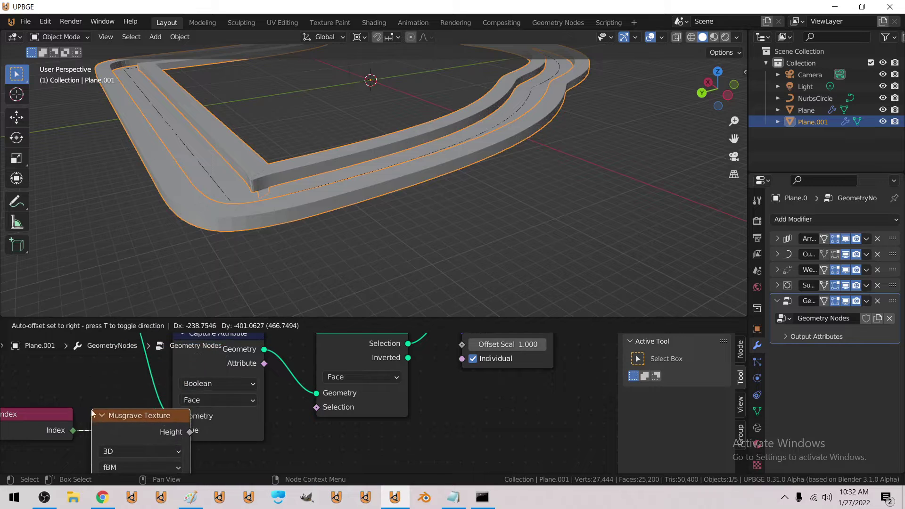
{"action": "left_click", "coordinate": [138, 401]}
{"action": "left_click", "coordinate": [193, 393]}
{"action": "left_click", "coordinate": [169, 410]}
{"action": "left_click", "coordinate": [156, 357]}
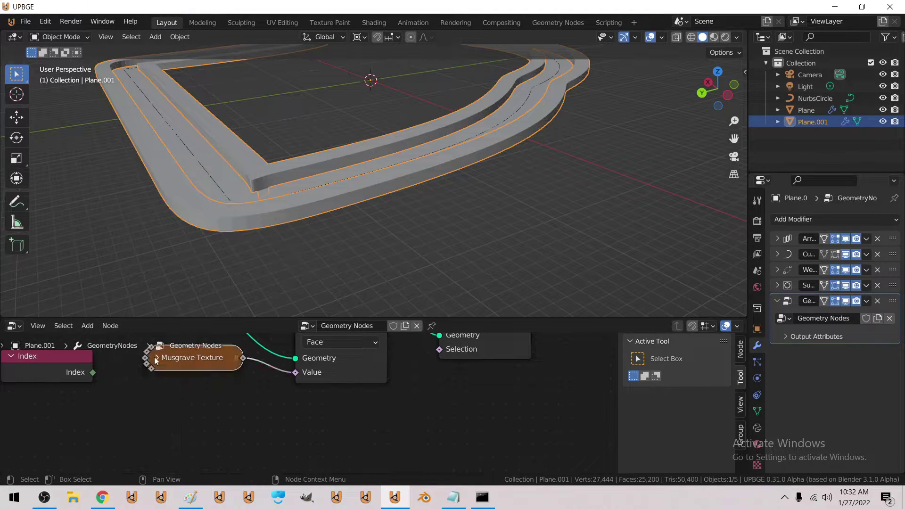
{"action": "left_click_drag", "start_coordinate": [95, 372], "coordinate": [170, 406]}
Link Capture Attribute's Attribute output to Separate Geometry's Selection input.
{"action": "scroll", "coordinate": [129, 403], "scroll_direction": "down", "scroll_amount": 1}
{"action": "scroll", "coordinate": [141, 399], "scroll_direction": "down", "scroll_amount": 2}
{"action": "middle_click_drag", "start_coordinate": [328, 350], "coordinate": [247, 383]}
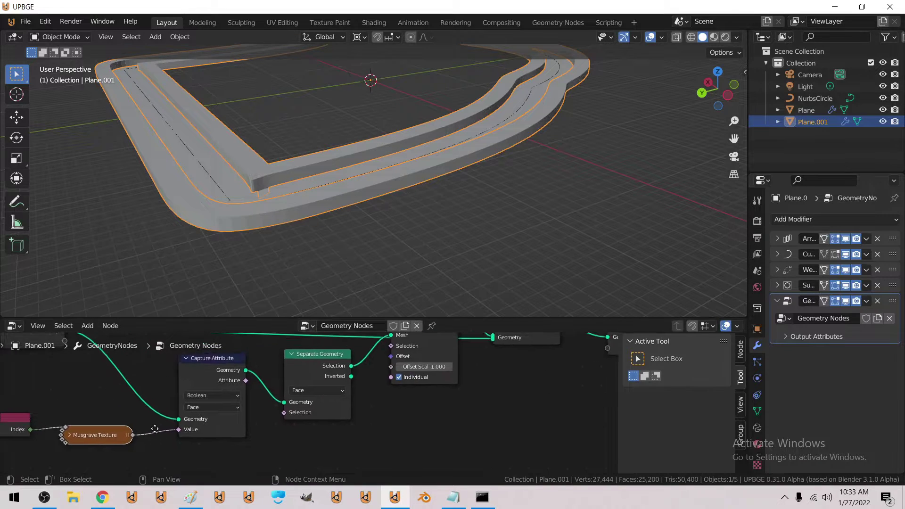
{"action": "left_click_drag", "start_coordinate": [246, 381], "coordinate": [282, 414]}
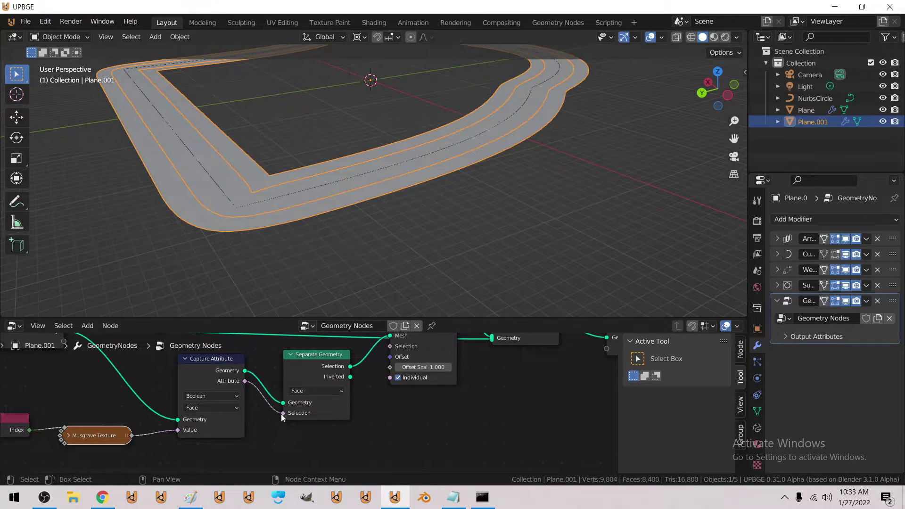
{"action": "middle_click_drag", "start_coordinate": [217, 406], "coordinate": [324, 394]}
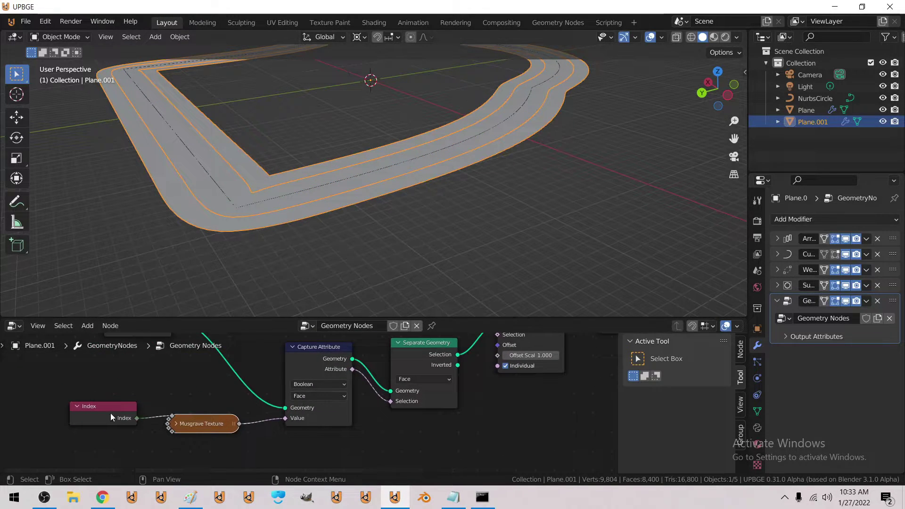
Expand the Musgrave Texture node, set it to 1D with Index feeding its W input, and space the Index node farther away.
{"action": "left_click_drag", "start_coordinate": [111, 413], "coordinate": [56, 428]}
{"action": "left_click", "coordinate": [175, 426]}
{"action": "left_click_drag", "start_coordinate": [211, 433], "coordinate": [172, 413]}
{"action": "middle_click_drag", "start_coordinate": [148, 384], "coordinate": [126, 363]}
{"action": "scroll", "coordinate": [140, 379], "scroll_direction": "down", "scroll_amount": 1}
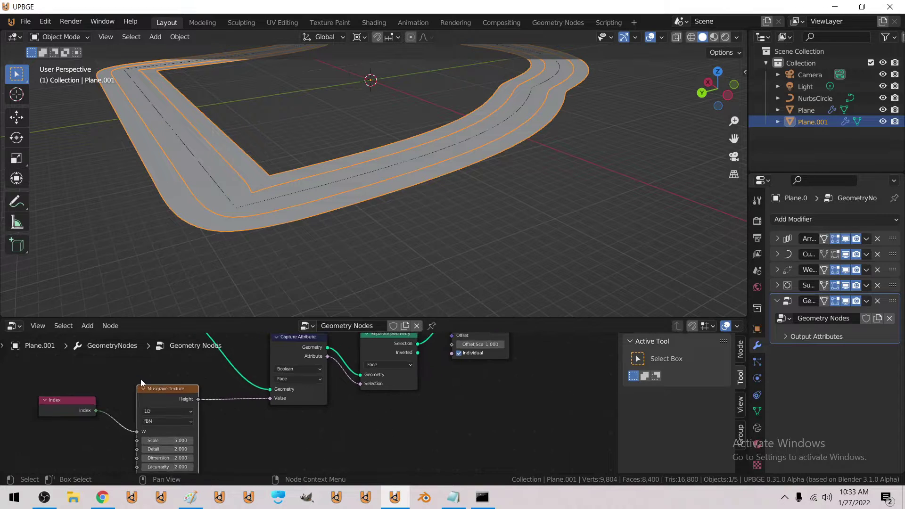
Move the Musgrave Texture node slightly up and set its Scale to 4.900.
{"action": "left_click_drag", "start_coordinate": [155, 384], "coordinate": [149, 371]}
{"action": "left_click", "coordinate": [88, 325]}
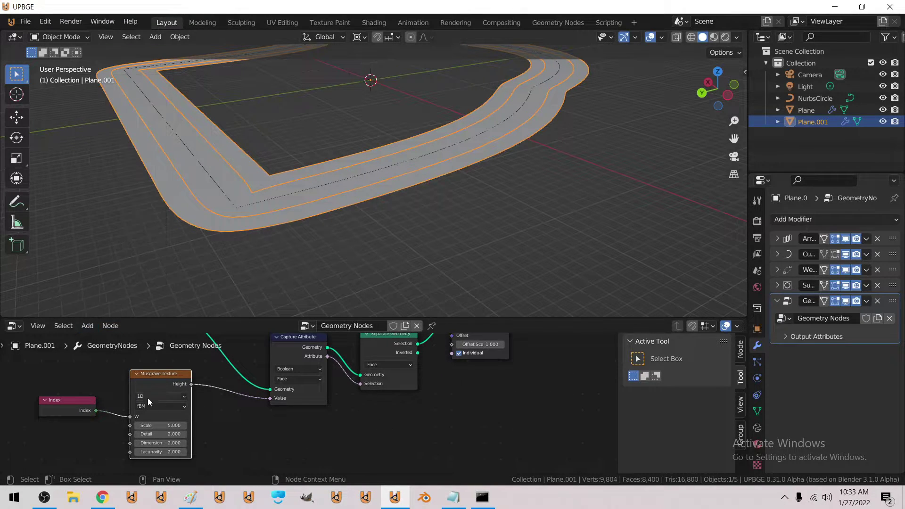
{"action": "left_click_drag", "start_coordinate": [165, 425], "coordinate": [162, 424]}
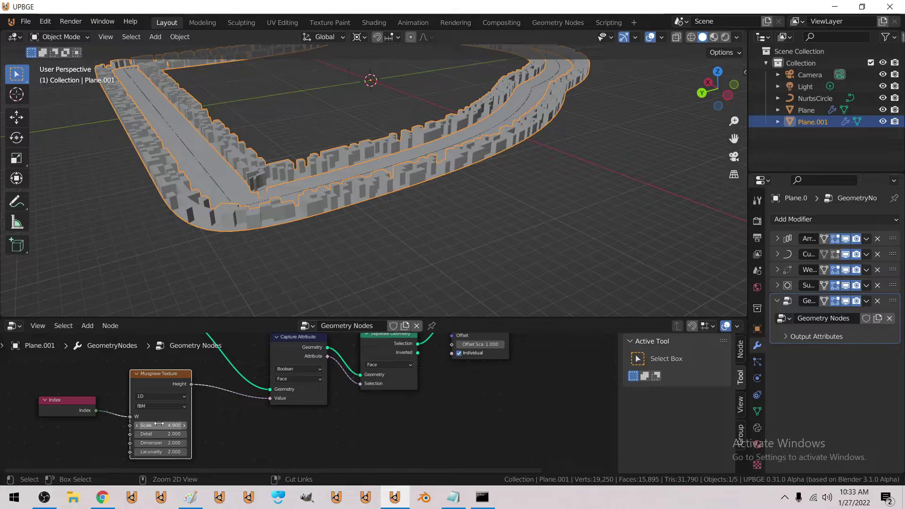
Fly along the road to examine the extruded blocks on both borders.
{"action": "key", "text": "shift+grave"}
{"action": "key", "text": "w"}
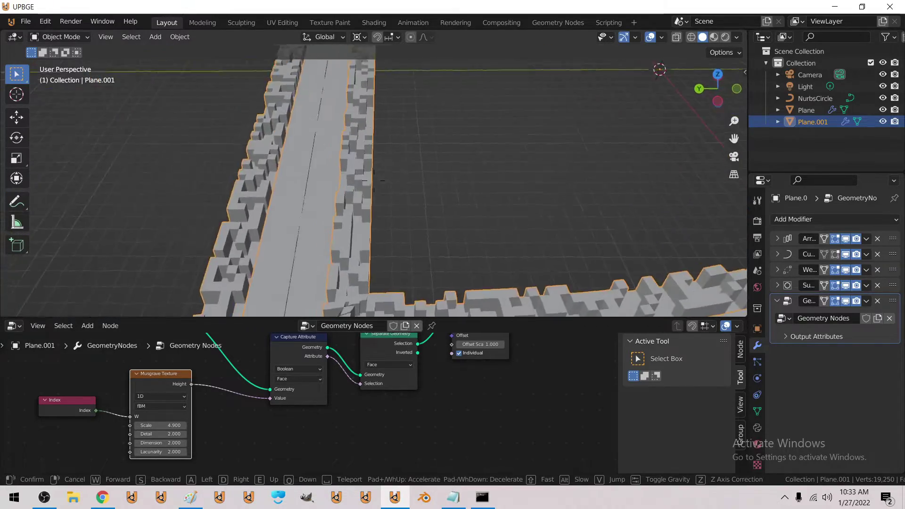
{"action": "key", "text": "a"}
{"action": "key", "text": "s"}
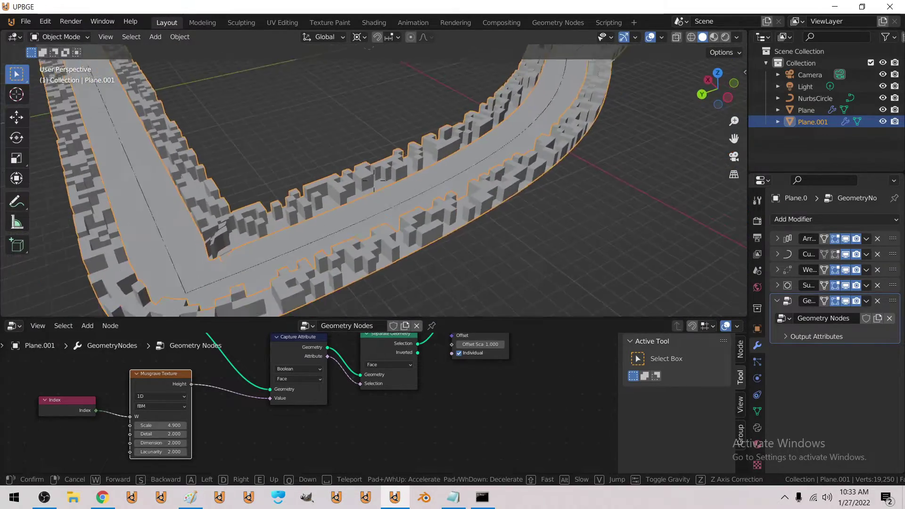
{"action": "key", "text": "s"}
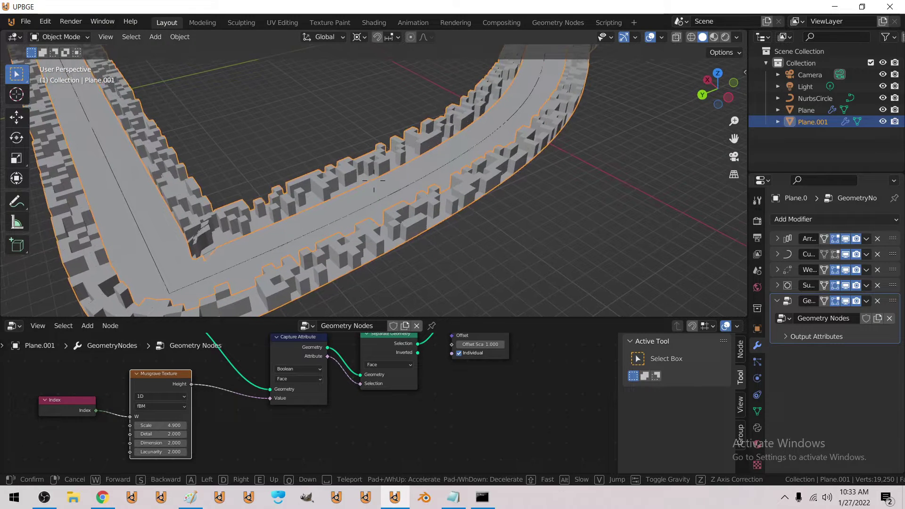
{"action": "left_click", "coordinate": [373, 181]}
Insert a Math node set to Add between Musgrave Texture and Capture Attribute, with its second value at -0.300.
{"action": "left_click", "coordinate": [92, 329]}
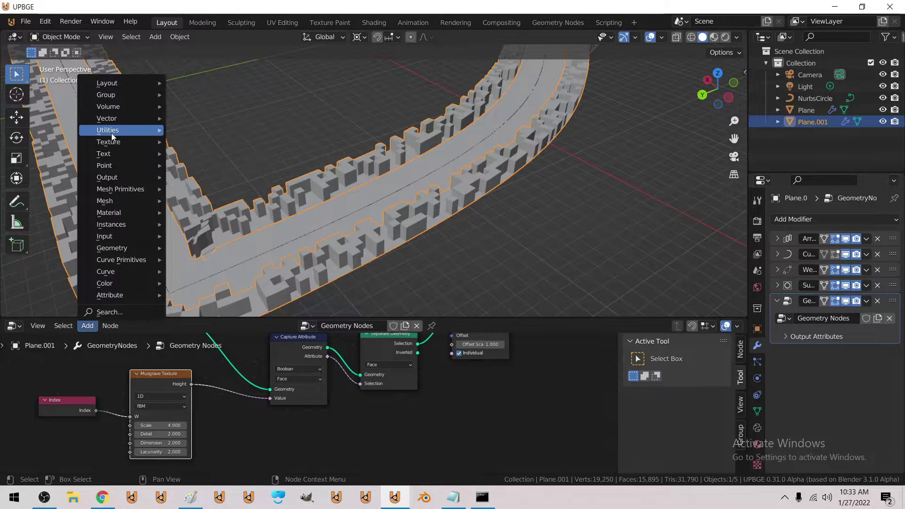
{"action": "mouse_move", "coordinate": [111, 130]}
{"action": "left_click", "coordinate": [197, 240]}
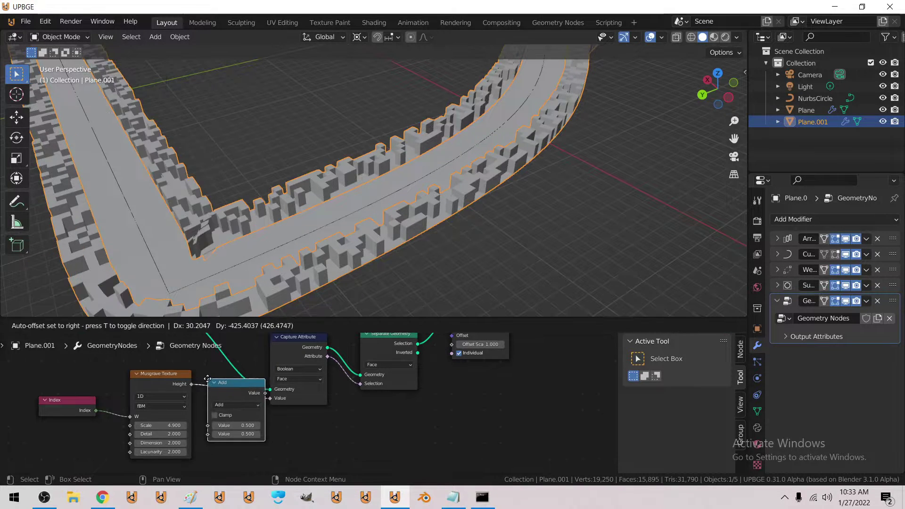
{"action": "left_click", "coordinate": [208, 378]}
{"action": "middle_click_drag", "start_coordinate": [244, 405], "coordinate": [245, 370]}
{"action": "scroll", "coordinate": [252, 398], "scroll_direction": "down", "scroll_amount": 2, "text": "ctrl"}
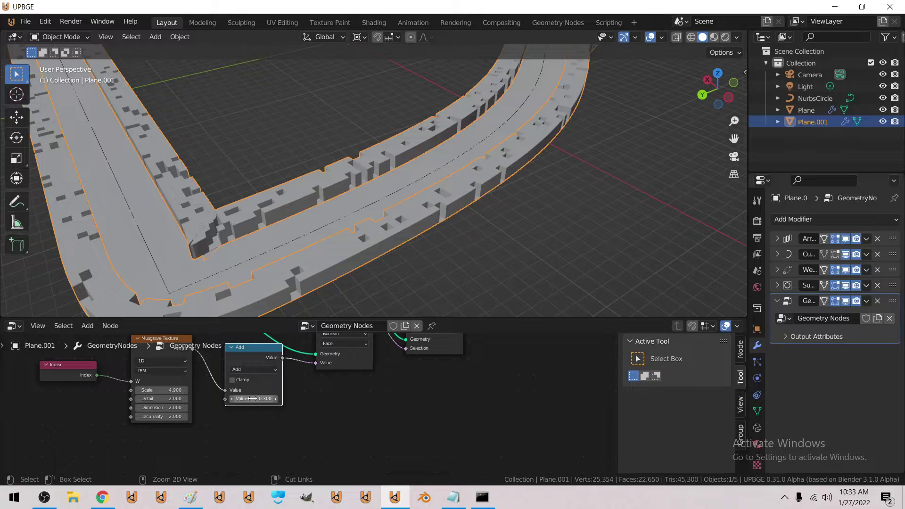
{"action": "left_click_drag", "start_coordinate": [250, 398], "coordinate": [255, 399]}
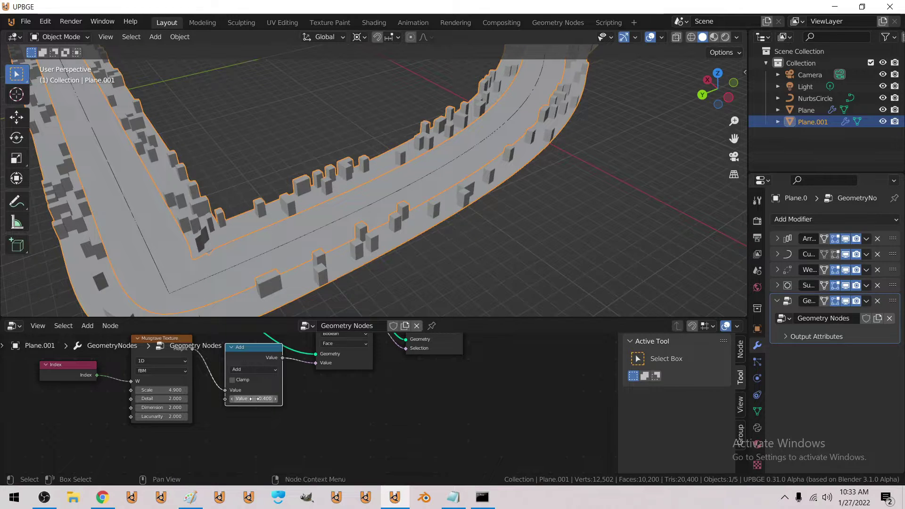
{"action": "key", "text": "ctrl+z"}
Duplicate the Capture Attribute node and insert the copy on the geometry link before Separate Geometry.
{"action": "scroll", "coordinate": [189, 450], "scroll_direction": "down", "scroll_amount": 2}
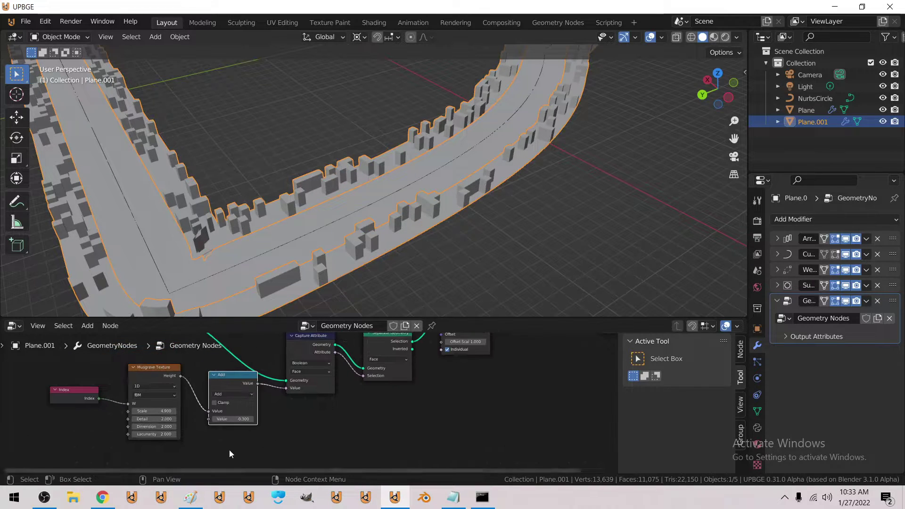
{"action": "middle_click_drag", "start_coordinate": [245, 374], "coordinate": [202, 436]}
{"action": "mouse_move", "coordinate": [165, 402]}
{"action": "middle_mouse_down"}
{"action": "mouse_move", "coordinate": [210, 415]}
{"action": "mouse_move", "coordinate": [216, 389]}
{"action": "mouse_move", "coordinate": [156, 401]}
{"action": "middle_mouse_up"}
{"action": "left_click_drag", "start_coordinate": [260, 384], "coordinate": [239, 383]}
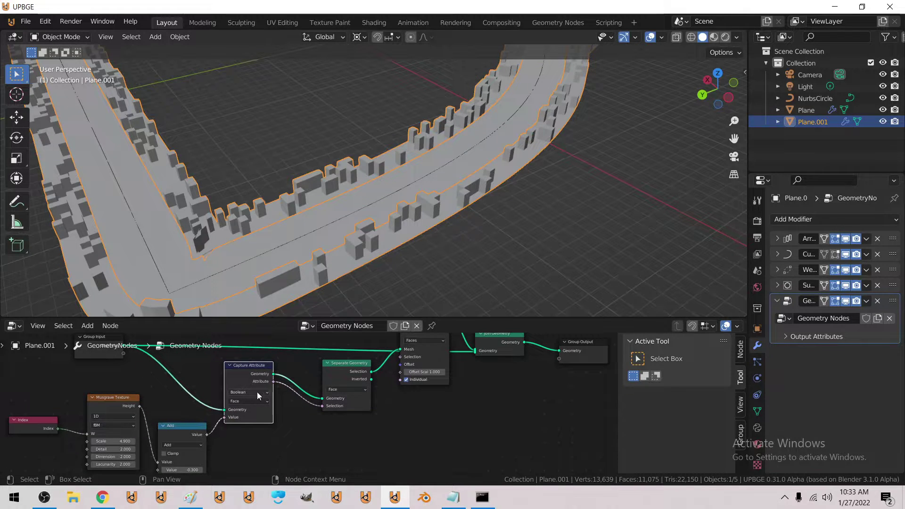
{"action": "key", "text": "shift+d"}
{"action": "left_click", "coordinate": [318, 397]}
{"action": "middle_click_drag", "start_coordinate": [232, 399], "coordinate": [184, 377]}
{"action": "scroll", "coordinate": [184, 376], "scroll_direction": "up", "scroll_amount": 3}
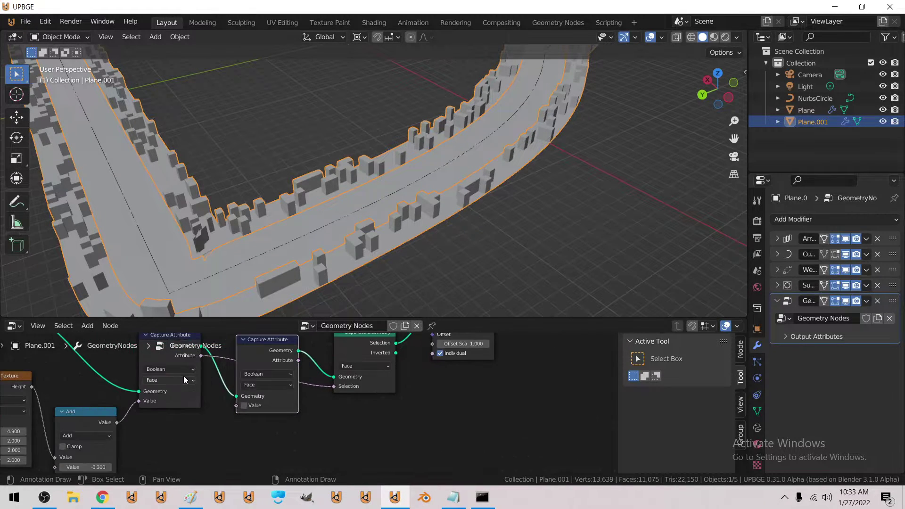
Add a Face Area node below the two Capture Attribute nodes.
{"action": "left_click", "coordinate": [88, 325]}
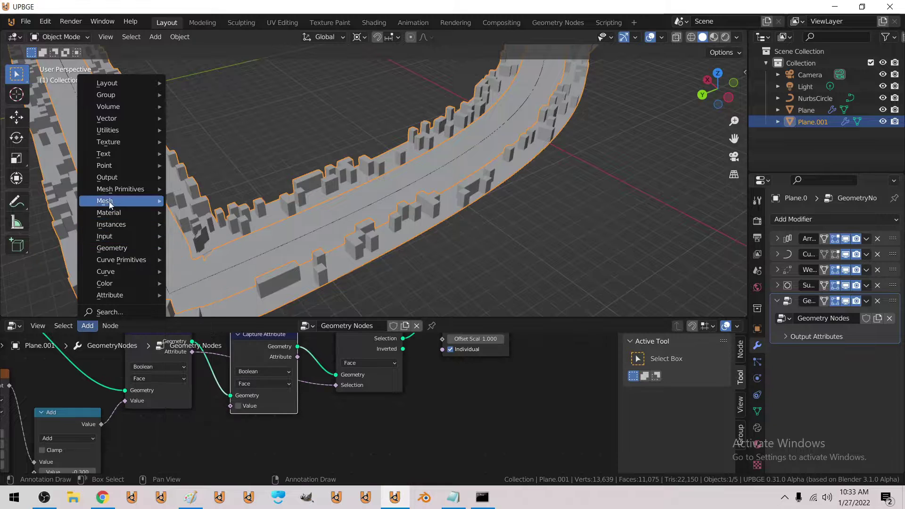
{"action": "mouse_move", "coordinate": [118, 200]}
{"action": "left_click", "coordinate": [199, 370]}
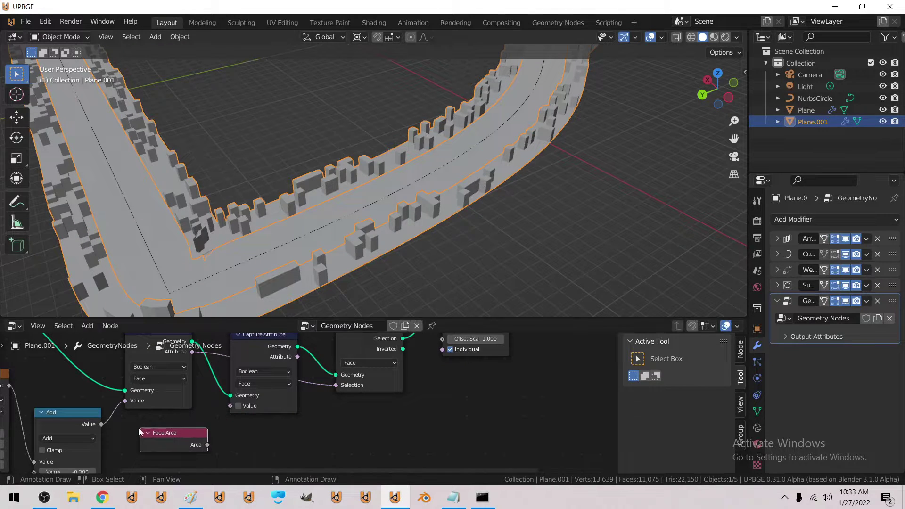
{"action": "left_click", "coordinate": [174, 436]}
{"action": "left_click_drag", "start_coordinate": [207, 445], "coordinate": [249, 448]}
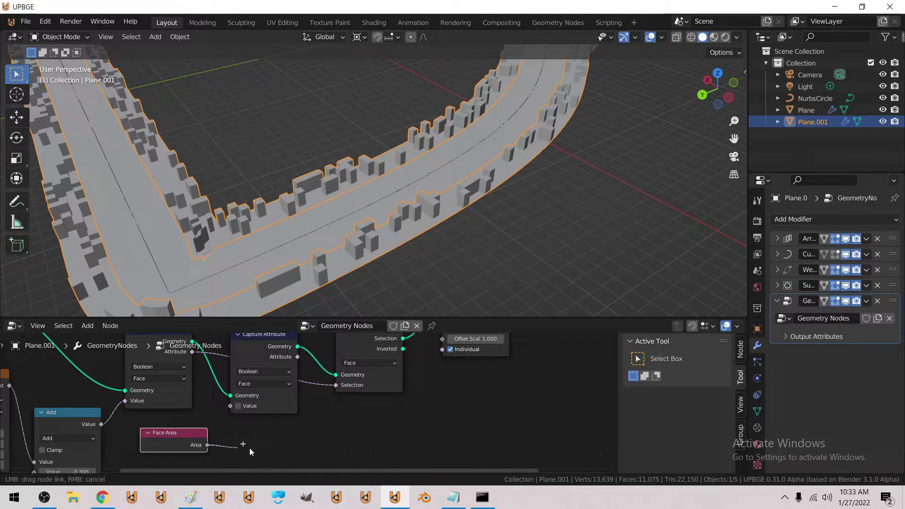
Set the second Capture Attribute's data type to Float and link Face Area's output to its Value input.
{"action": "left_click", "coordinate": [262, 372]}
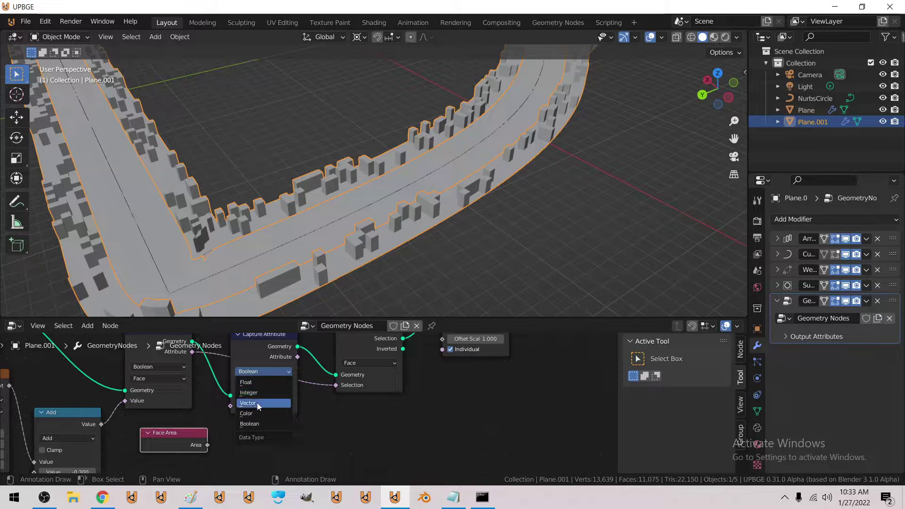
{"action": "left_click", "coordinate": [257, 382]}
{"action": "left_click_drag", "start_coordinate": [207, 445], "coordinate": [233, 405]}
{"action": "scroll", "coordinate": [274, 398], "scroll_direction": "down", "scroll_amount": 4}
{"action": "middle_click_drag", "start_coordinate": [243, 424], "coordinate": [270, 395]}
{"action": "left_click_drag", "start_coordinate": [239, 406], "coordinate": [221, 429]}
{"action": "scroll", "coordinate": [108, 371], "scroll_direction": "up", "scroll_amount": 4}
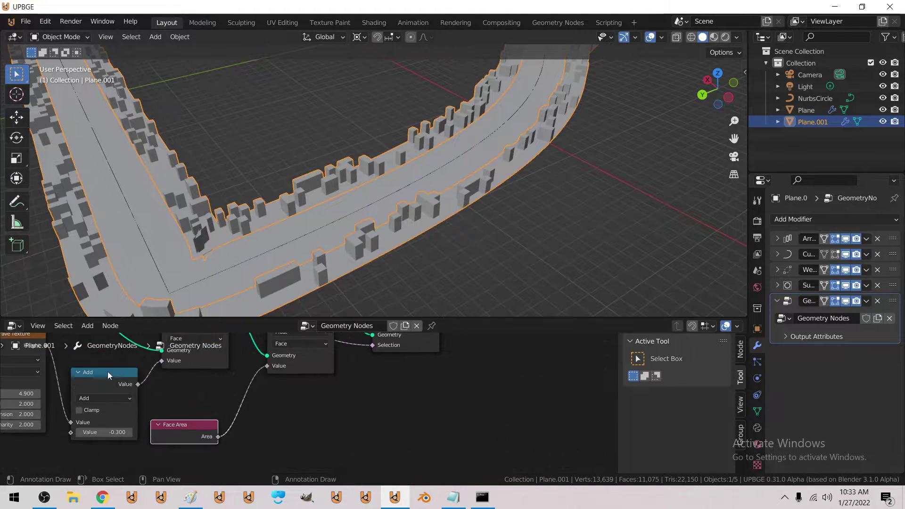
Set the second Capture Attribute's data type to Boolean and leave Face Area disconnected from its Value input.
{"action": "left_click", "coordinate": [93, 326]}
{"action": "left_click", "coordinate": [288, 345]}
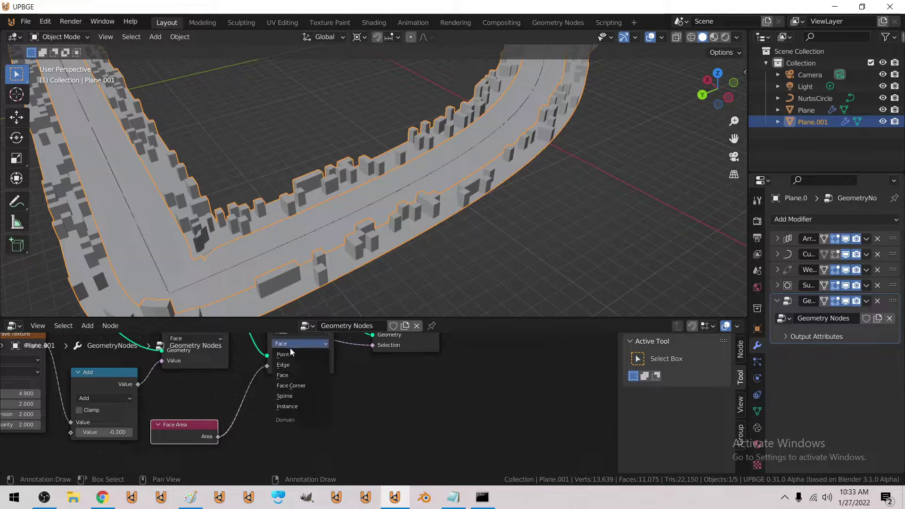
{"action": "middle_click_drag", "start_coordinate": [295, 328], "coordinate": [282, 359]}
{"action": "left_click", "coordinate": [282, 361]}
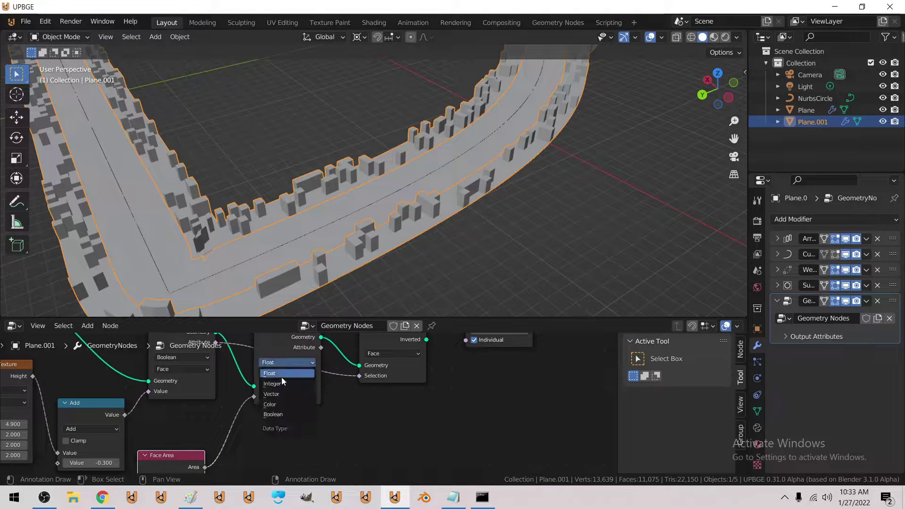
{"action": "left_click", "coordinate": [274, 414]}
{"action": "middle_click_drag", "start_coordinate": [226, 404], "coordinate": [305, 384]}
Duplicate the Add node as a Greater Than comparison with Face Area feeding its Value and a threshold of 0.250.
{"action": "key", "text": "shift+d"}
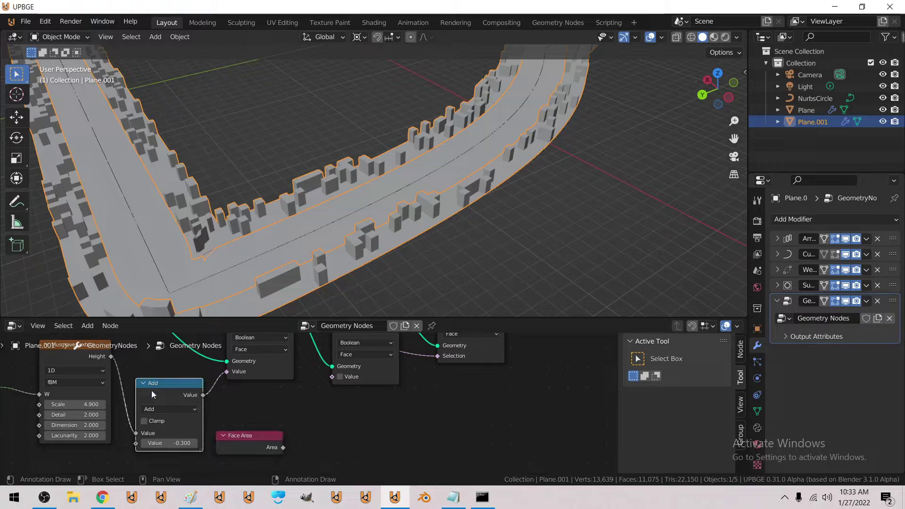
{"action": "left_click", "coordinate": [298, 398]}
{"action": "left_click", "coordinate": [312, 426]}
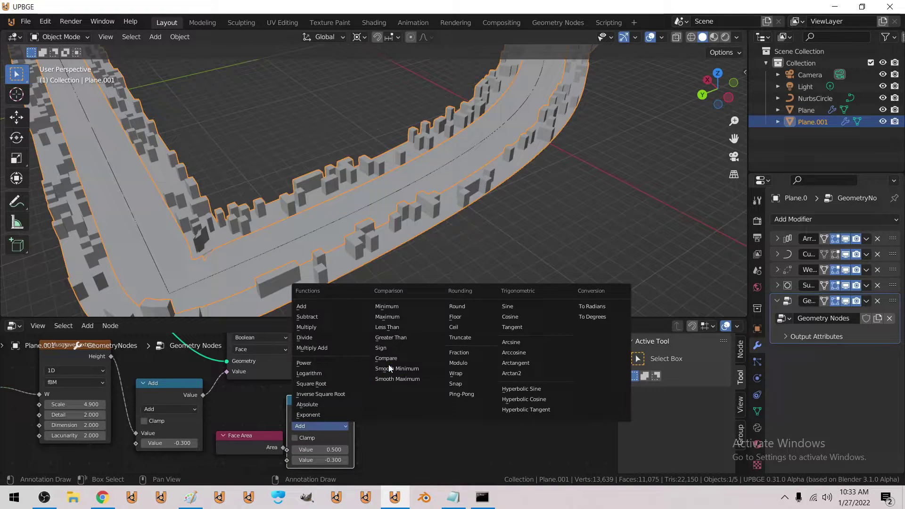
{"action": "left_click", "coordinate": [391, 338]}
{"action": "middle_click_drag", "start_coordinate": [269, 443], "coordinate": [300, 421]}
{"action": "left_click_drag", "start_coordinate": [301, 421], "coordinate": [319, 428]}
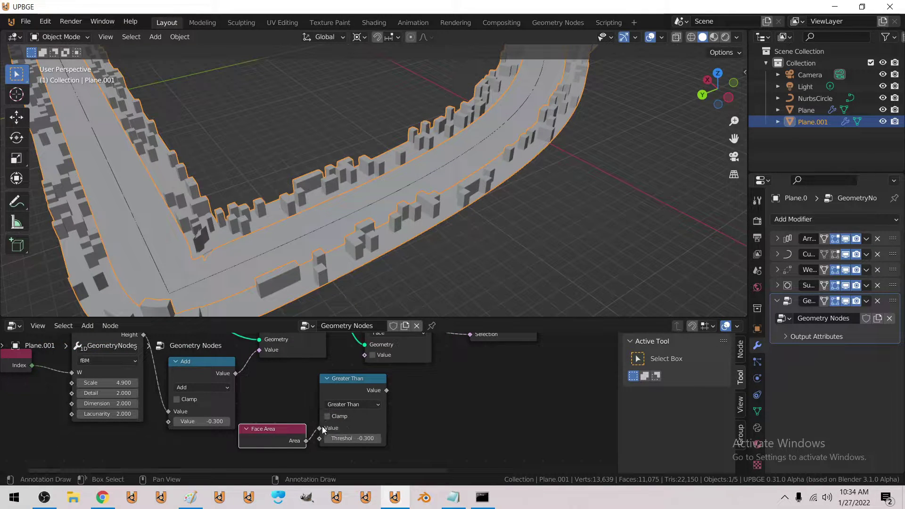
{"action": "left_click", "coordinate": [356, 438]}
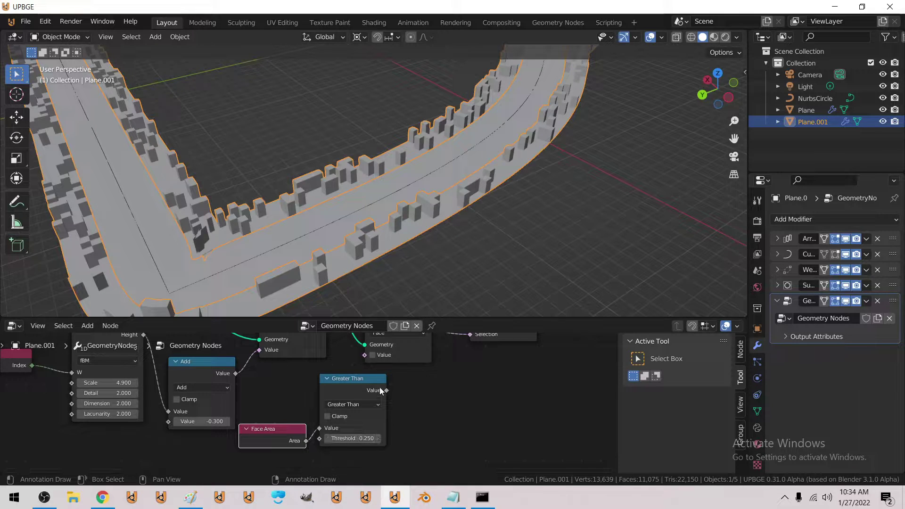
Link the Greater Than output to the second Capture Attribute's Value input and shift the Greater Than and Face Area nodes aside.
{"action": "left_click_drag", "start_coordinate": [387, 390], "coordinate": [365, 355]}
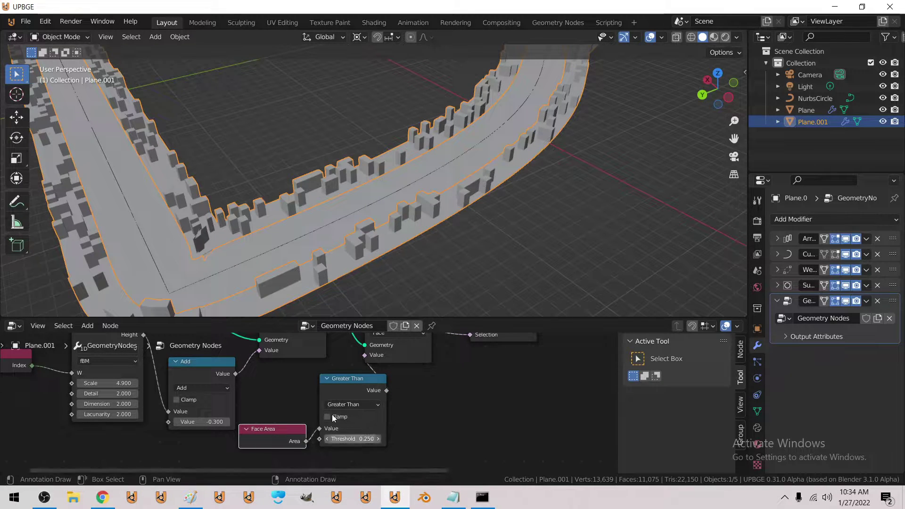
{"action": "left_click_drag", "start_coordinate": [331, 414], "coordinate": [322, 416]}
{"action": "left_click_drag", "start_coordinate": [272, 438], "coordinate": [220, 438]}
{"action": "middle_click_drag", "start_coordinate": [330, 390], "coordinate": [266, 438]}
Insert an Add math node before Separate Geometry's Selection and link the second Capture Attribute's Attribute output to its other Value input.
{"action": "middle_click_drag", "start_coordinate": [319, 404], "coordinate": [286, 434]}
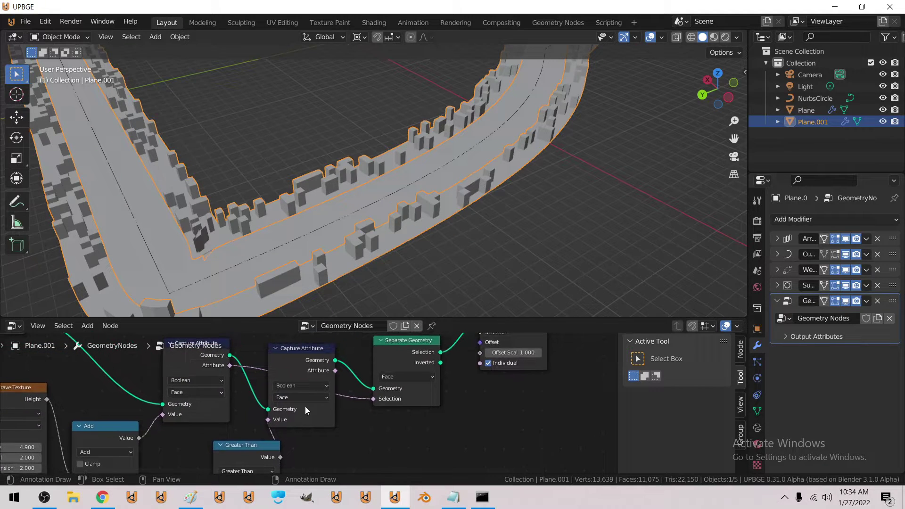
{"action": "middle_click_drag", "start_coordinate": [335, 372], "coordinate": [302, 399]}
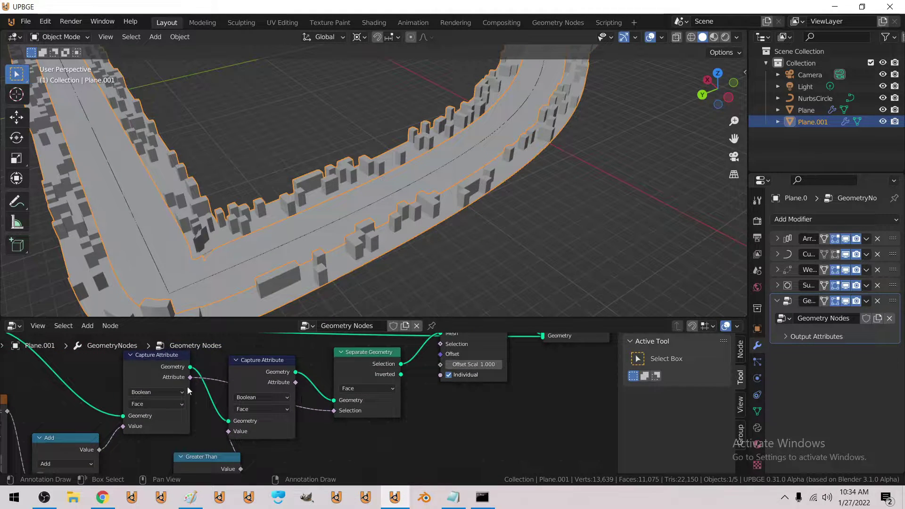
{"action": "left_click", "coordinate": [87, 330]}
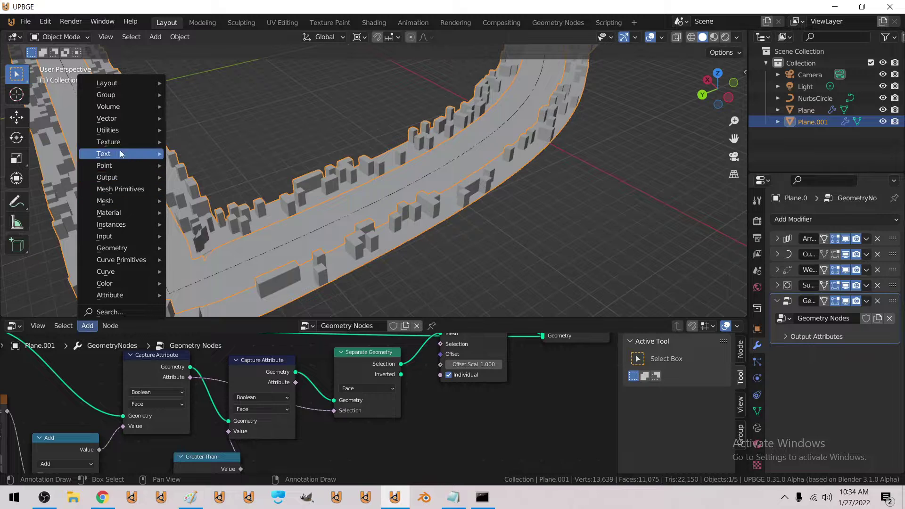
{"action": "mouse_move", "coordinate": [109, 130]}
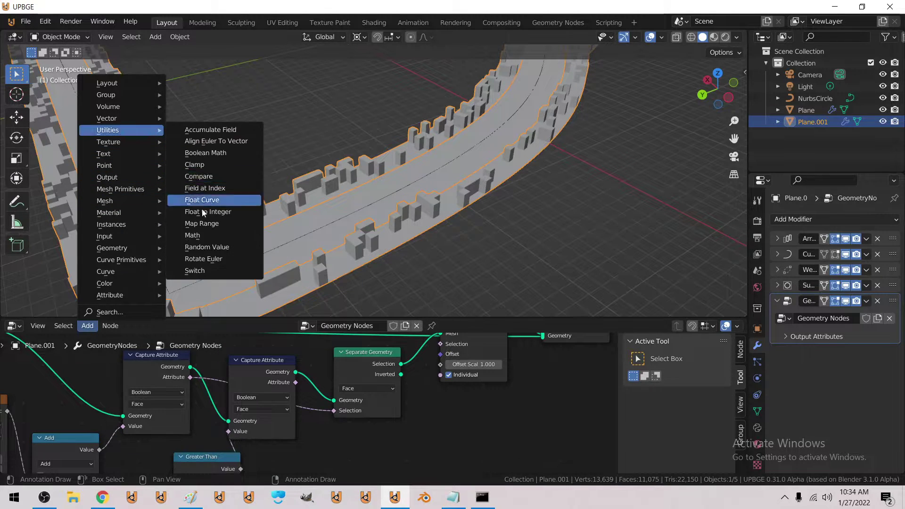
{"action": "left_click", "coordinate": [198, 234]}
{"action": "left_click", "coordinate": [323, 377]}
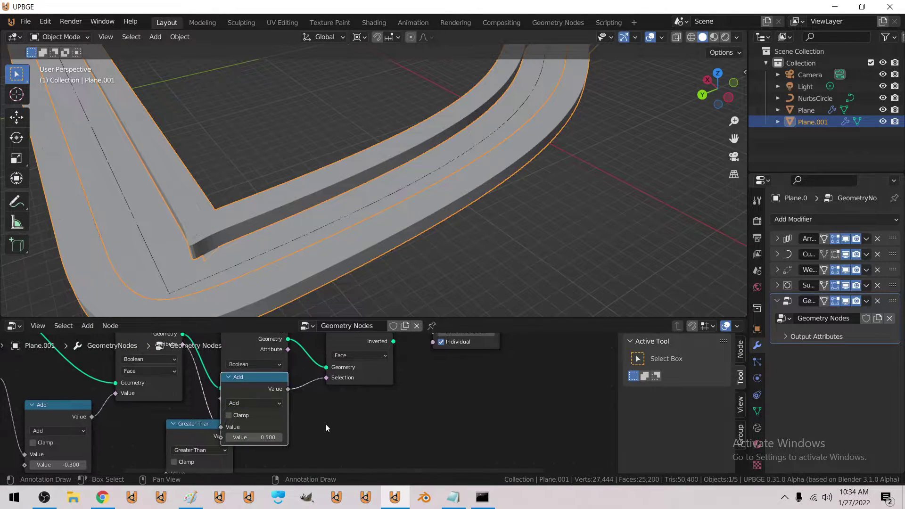
{"action": "left_click_drag", "start_coordinate": [252, 410], "coordinate": [330, 441]}
{"action": "left_click_drag", "start_coordinate": [287, 349], "coordinate": [300, 422]}
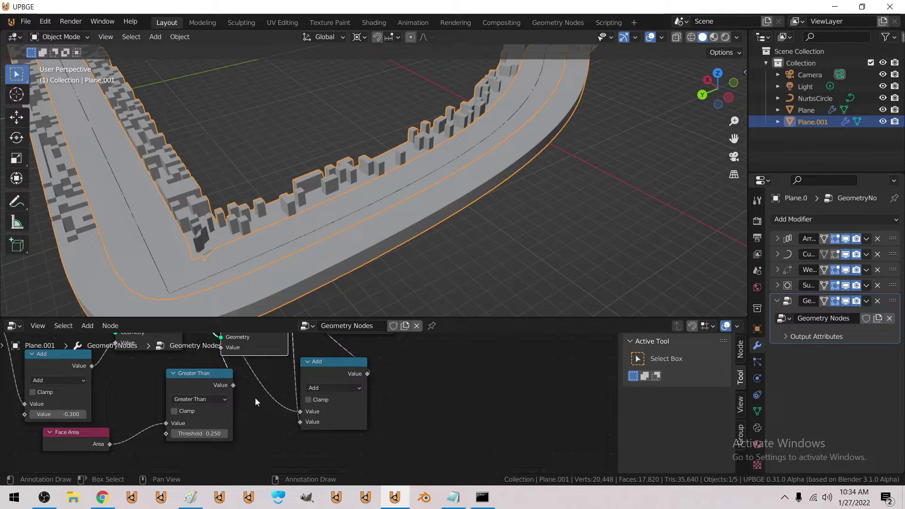
Set the operation of the math node combining the two captured attributes to Multiply.
{"action": "key", "text": "shift+grave"}
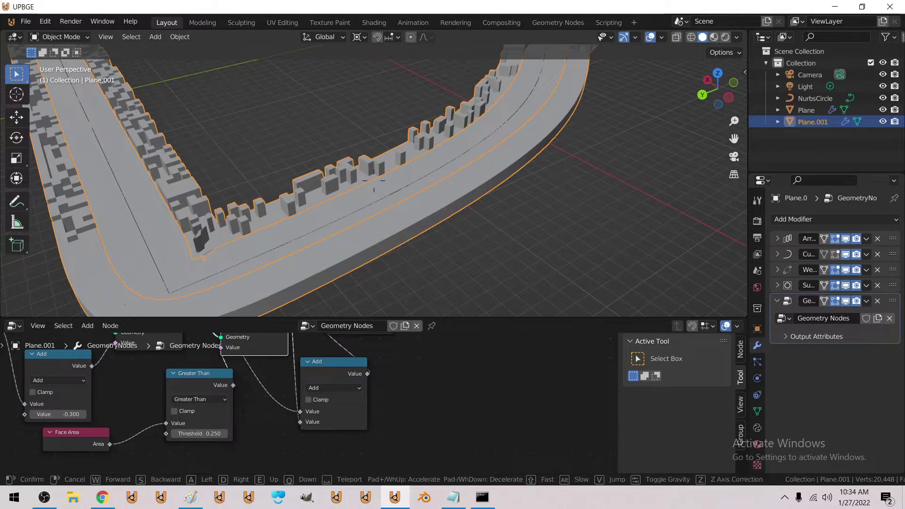
{"action": "key", "text": "w"}
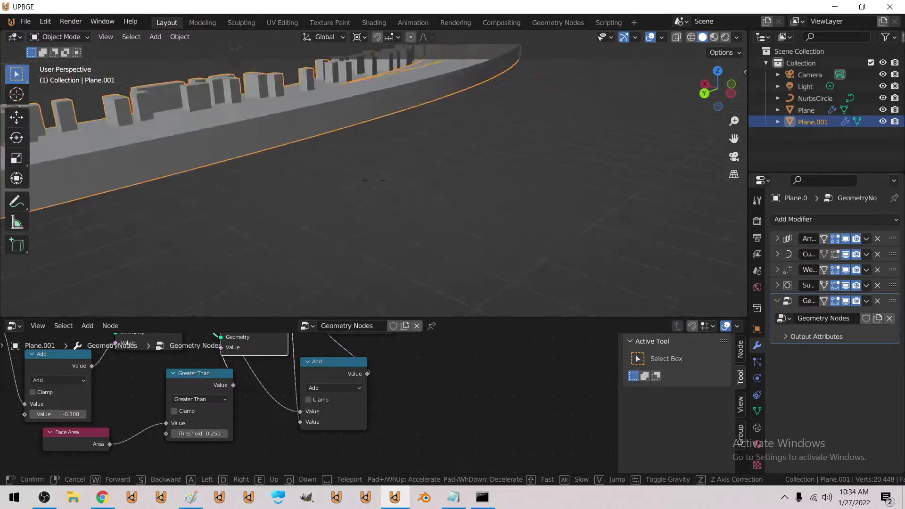
{"action": "key", "text": "s"}
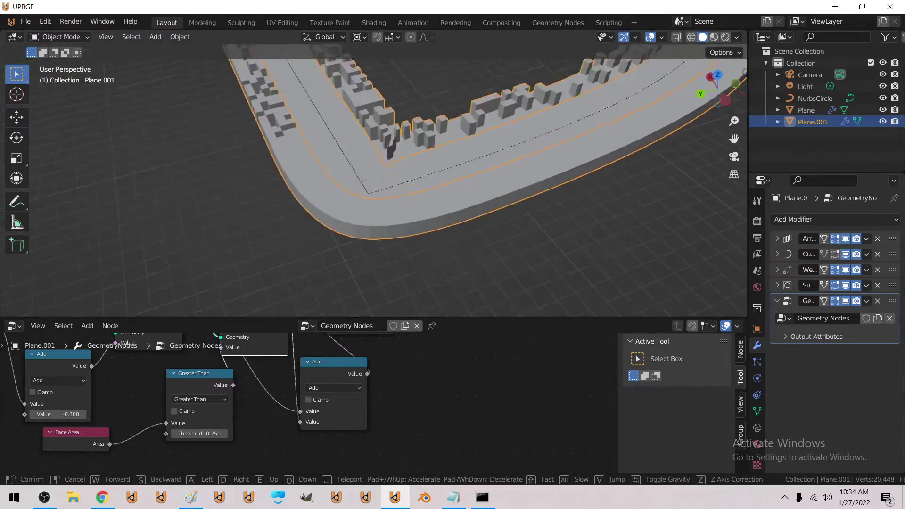
{"action": "key", "text": "Escape"}
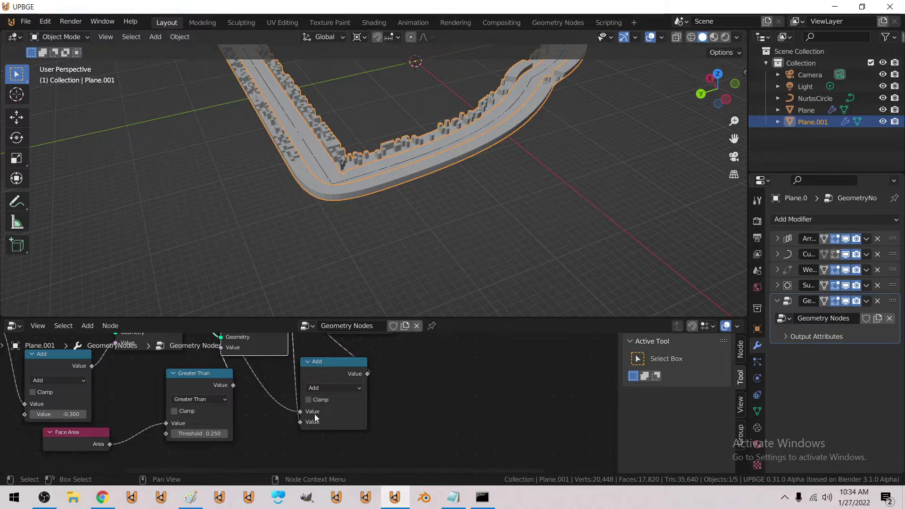
{"action": "left_click", "coordinate": [333, 389]}
{"action": "left_click", "coordinate": [331, 290]}
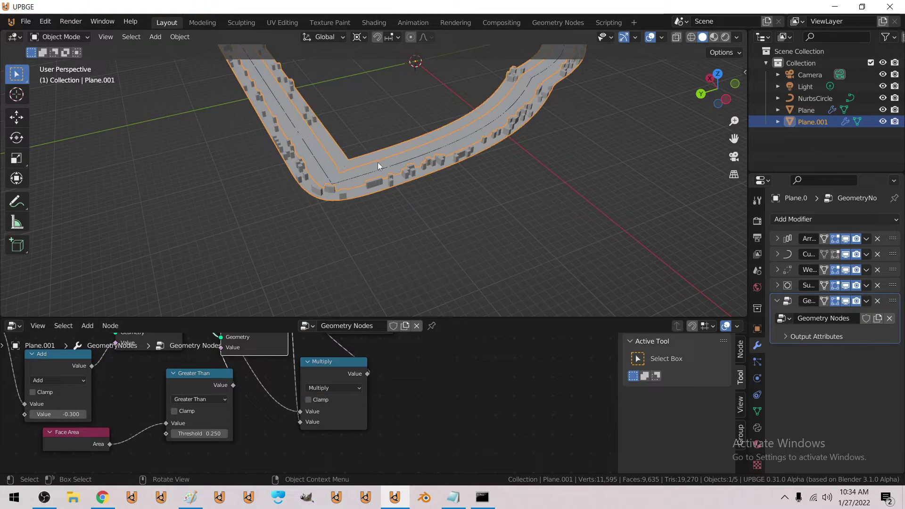
Lower the Greater Than node's threshold to 0.150.
{"action": "key", "text": "shift+grave"}
{"action": "key", "text": "w"}
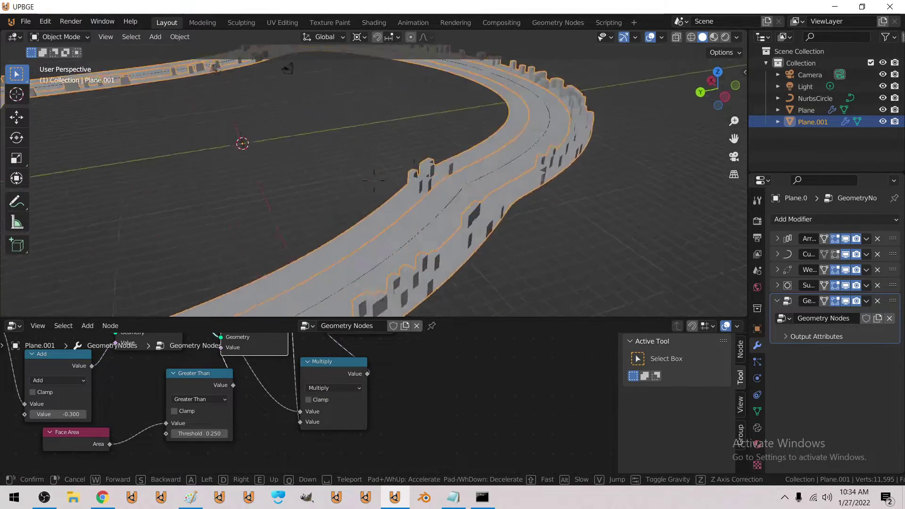
{"action": "left_click", "coordinate": [374, 180]}
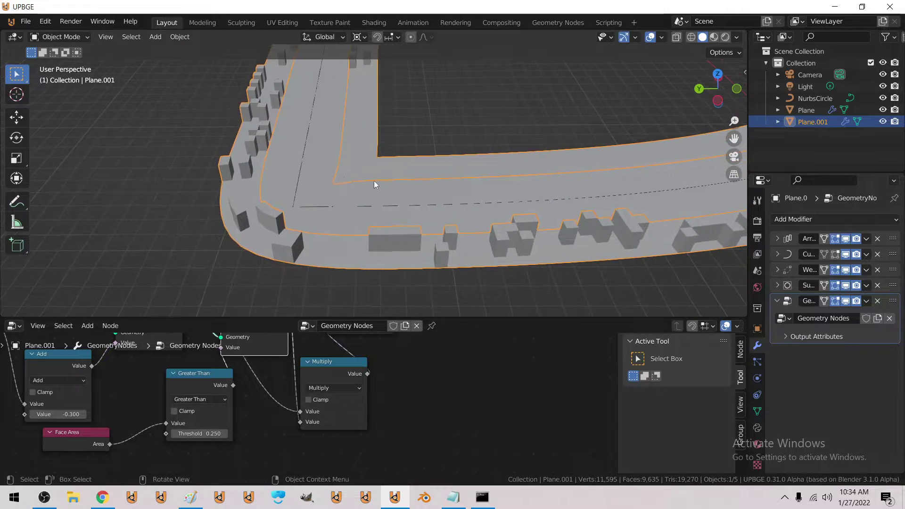
{"action": "middle_click_drag", "start_coordinate": [233, 434], "coordinate": [313, 414]}
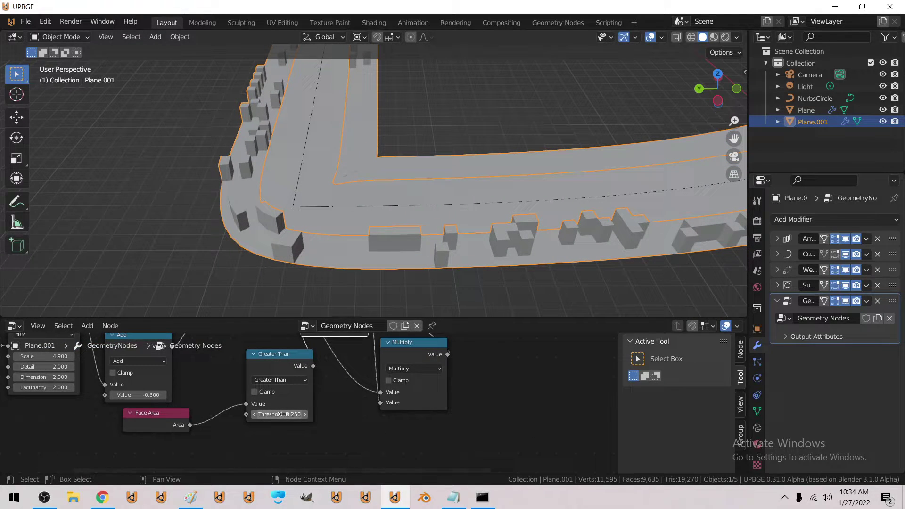
{"action": "scroll", "coordinate": [282, 414], "scroll_direction": "down", "scroll_amount": 1, "text": "ctrl"}
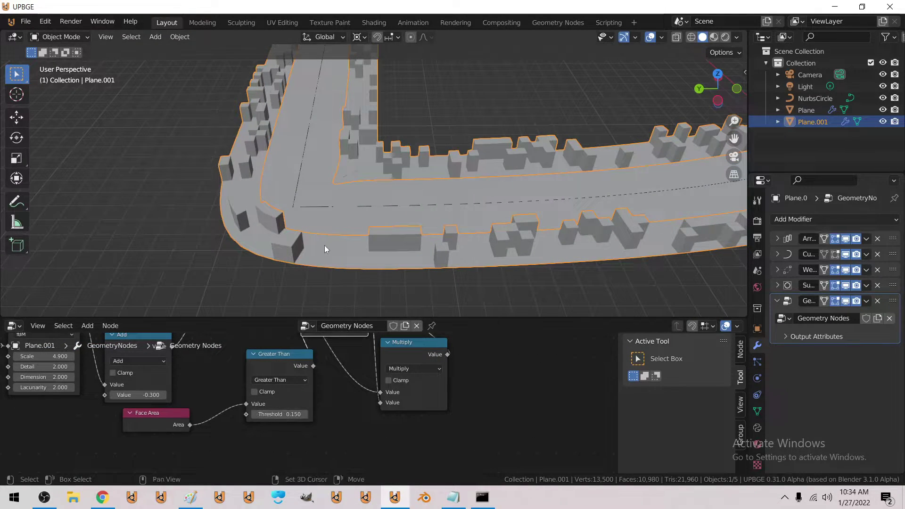
Fly along the track and around its corners to examine the extruded blocks on both borders.
{"action": "key", "text": "shift+grave"}
{"action": "key", "text": "w"}
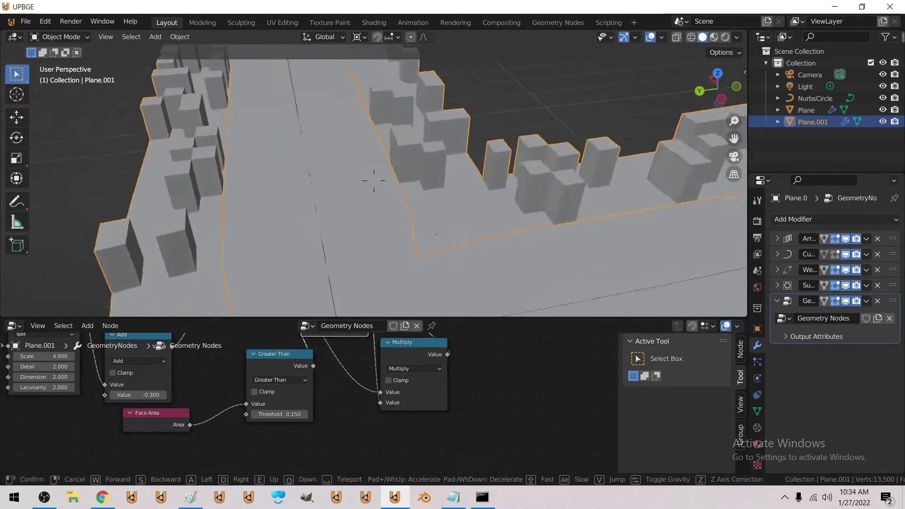
{"action": "key", "text": "a"}
{"action": "key", "text": "s"}
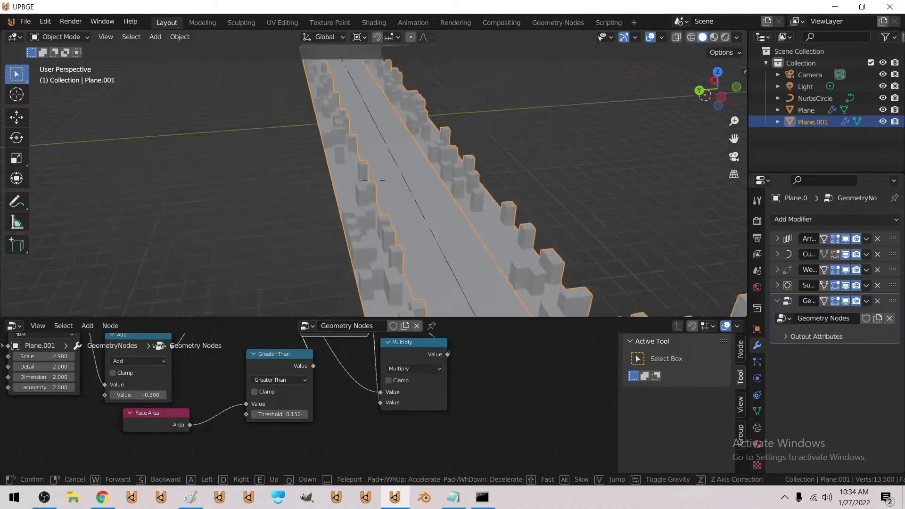
{"action": "key", "text": "w"}
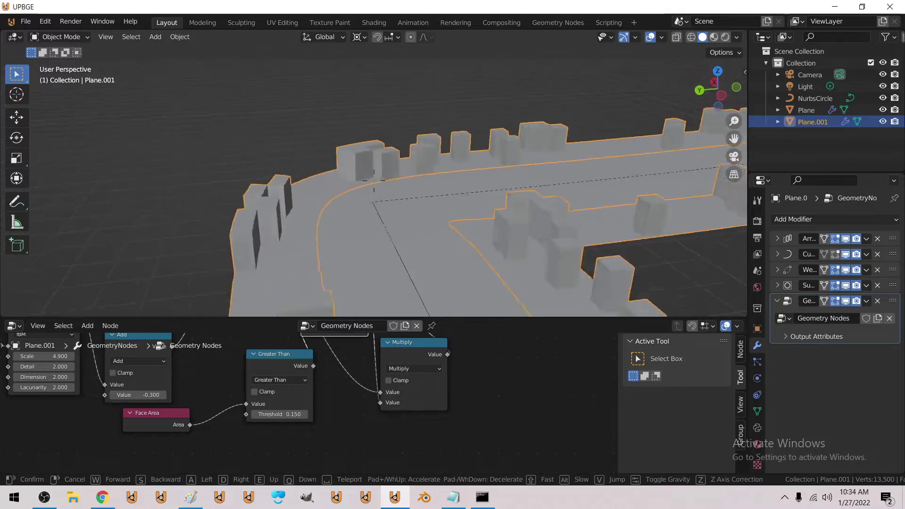
{"action": "key", "text": "a"}
{"action": "key", "text": "w"}
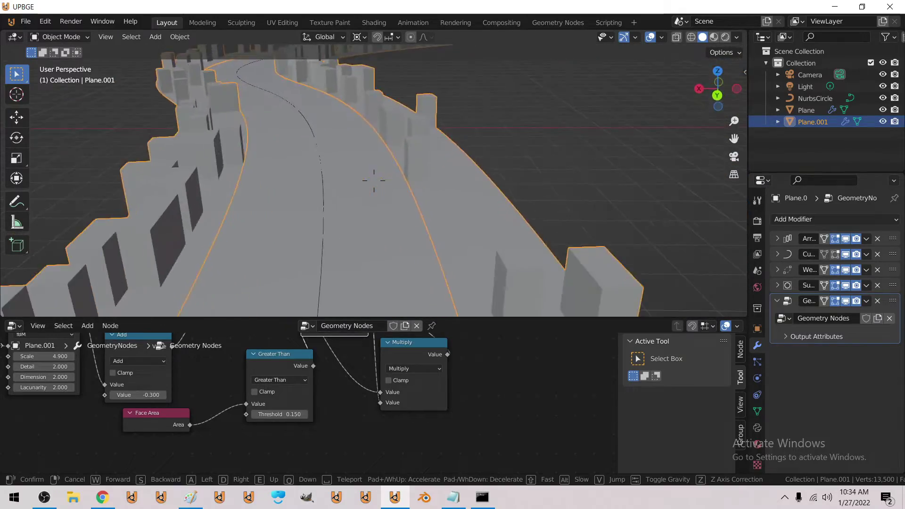
{"action": "key", "text": "s"}
{"action": "key", "text": "w"}
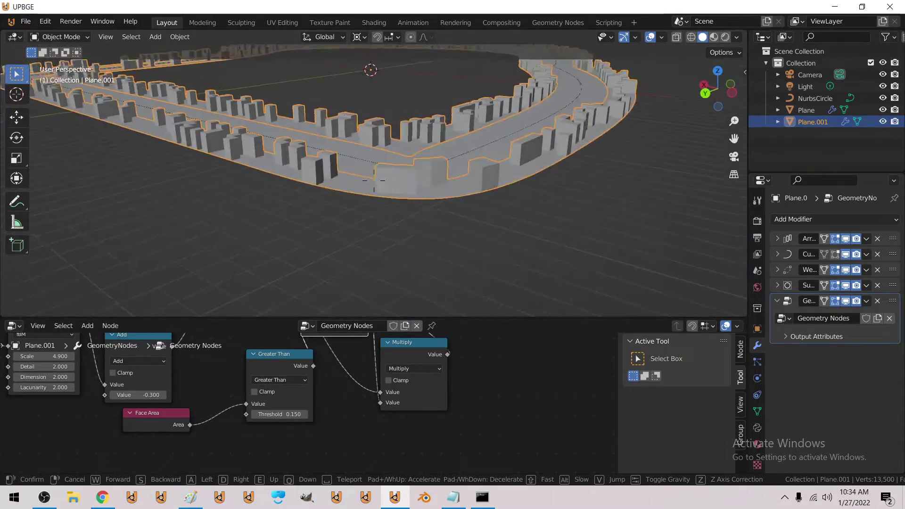
{"action": "key", "text": "w"}
{"action": "left_click", "coordinate": [374, 180]}
Move the Group Output and Join Geometry nodes farther along and reposition Extrude Mesh to make room between them.
{"action": "scroll", "coordinate": [399, 343], "scroll_direction": "down", "scroll_amount": 2}
{"action": "middle_click_drag", "start_coordinate": [400, 343], "coordinate": [282, 388]}
{"action": "scroll", "coordinate": [360, 387], "scroll_direction": "down", "scroll_amount": 1}
{"action": "middle_click_drag", "start_coordinate": [360, 387], "coordinate": [179, 450]}
{"action": "scroll", "coordinate": [297, 415], "scroll_direction": "up", "scroll_amount": 1}
{"action": "left_click_drag", "start_coordinate": [337, 391], "coordinate": [431, 371]}
{"action": "left_click_drag", "start_coordinate": [271, 373], "coordinate": [354, 360]}
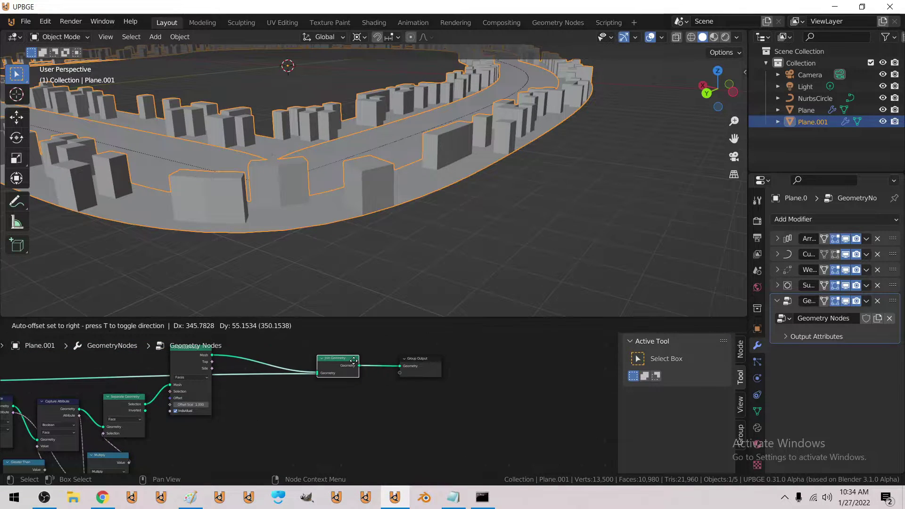
{"action": "left_click_drag", "start_coordinate": [181, 382], "coordinate": [188, 395]}
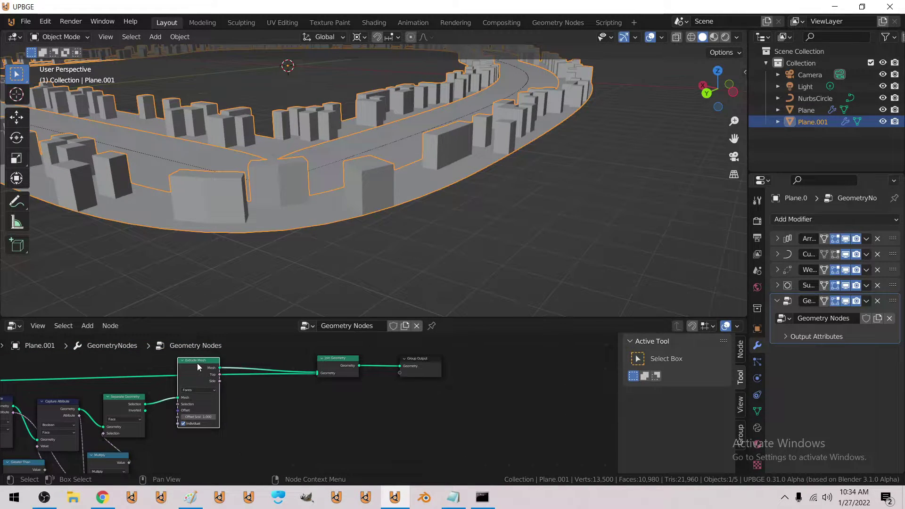
Duplicate Extrude Mesh into the link before Join Geometry and connect the first node's Top output to the copy's Selection.
{"action": "scroll", "coordinate": [198, 372], "scroll_direction": "up", "scroll_amount": 2}
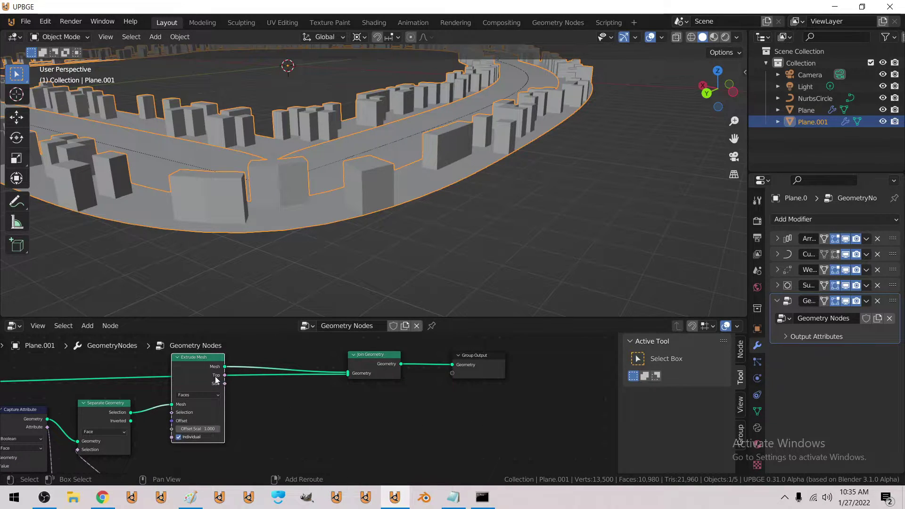
{"action": "key", "text": "shift+d"}
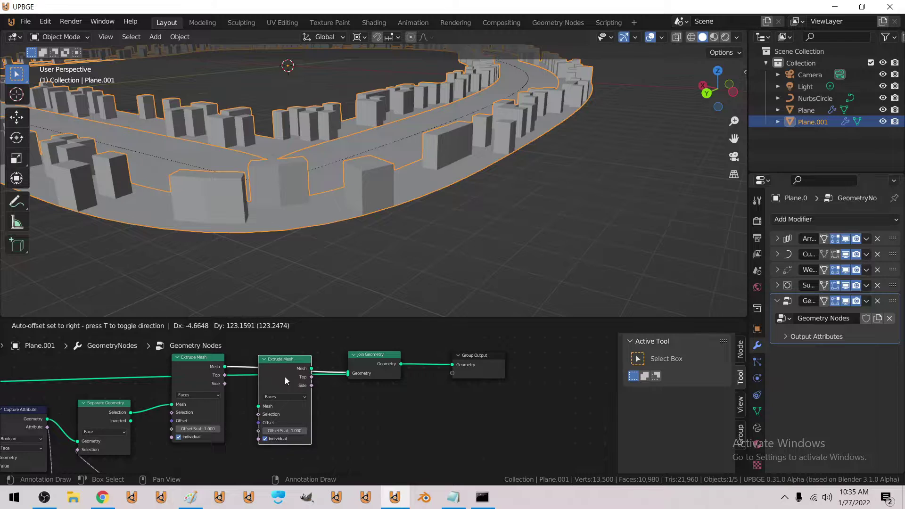
{"action": "left_click", "coordinate": [291, 375]}
{"action": "middle_click_drag", "start_coordinate": [300, 360], "coordinate": [228, 384]}
{"action": "left_click_drag", "start_coordinate": [236, 381], "coordinate": [256, 358]}
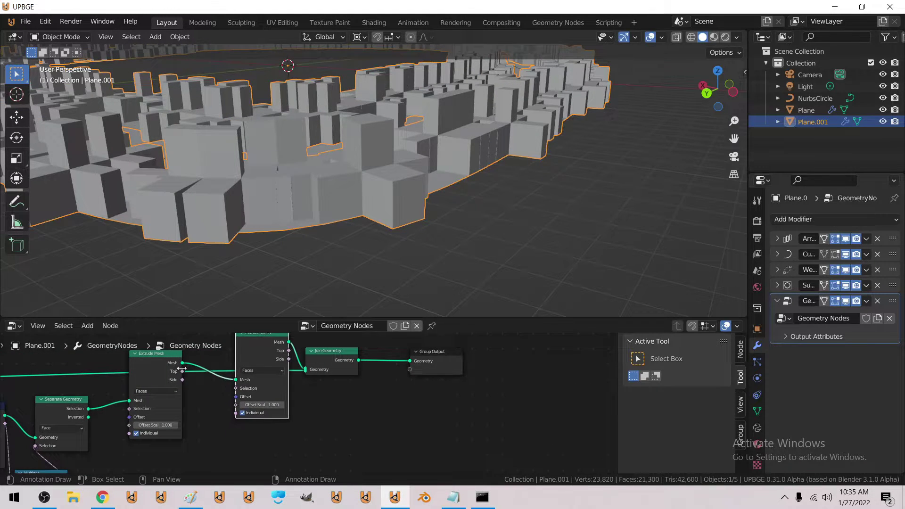
{"action": "left_click_drag", "start_coordinate": [183, 372], "coordinate": [235, 388]}
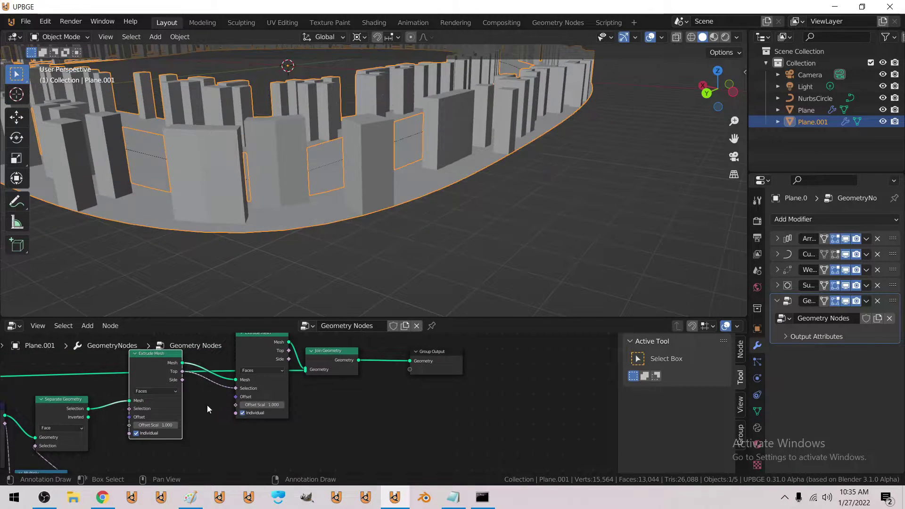
{"action": "scroll", "coordinate": [242, 404], "scroll_direction": "up", "scroll_amount": 1}
{"action": "middle_click_drag", "start_coordinate": [182, 410], "coordinate": [330, 393]}
{"action": "scroll", "coordinate": [215, 420], "scroll_direction": "down", "scroll_amount": 4}
{"action": "middle_click_drag", "start_coordinate": [215, 422], "coordinate": [231, 387]}
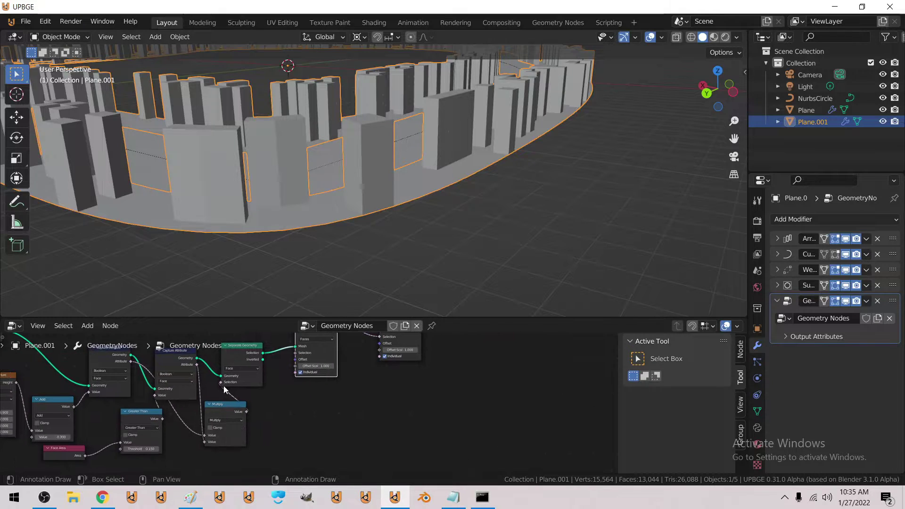
{"action": "left_click", "coordinate": [237, 357]}
{"action": "key", "text": "shift+d"}
{"action": "left_click", "coordinate": [359, 403]}
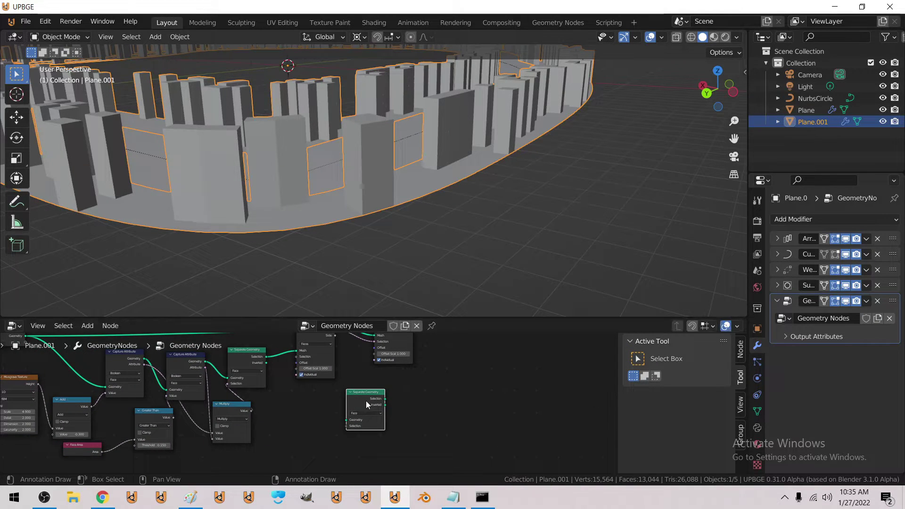
{"action": "middle_click_drag", "start_coordinate": [366, 401], "coordinate": [234, 427]}
{"action": "key", "text": "x"}
Add a Random Value node below the first Extrude Mesh node.
{"action": "scroll", "coordinate": [235, 425], "scroll_direction": "up", "scroll_amount": 2}
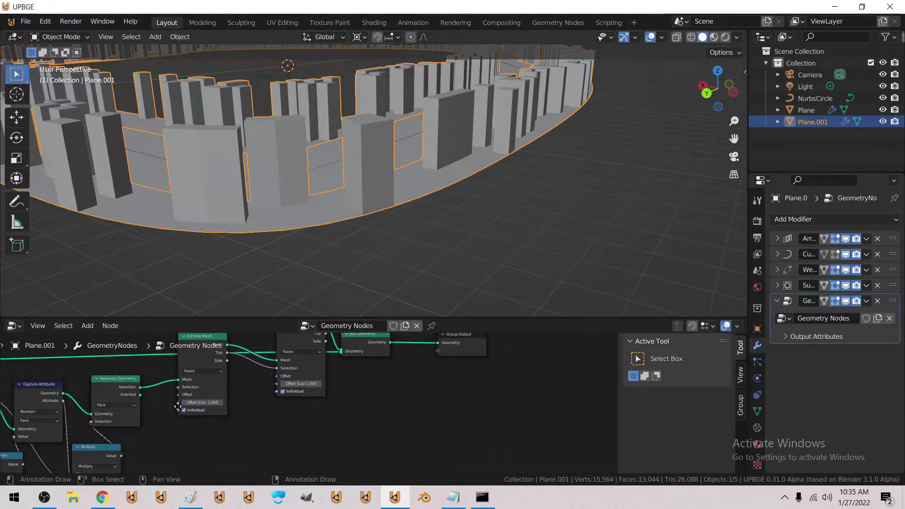
{"action": "left_click", "coordinate": [86, 325]}
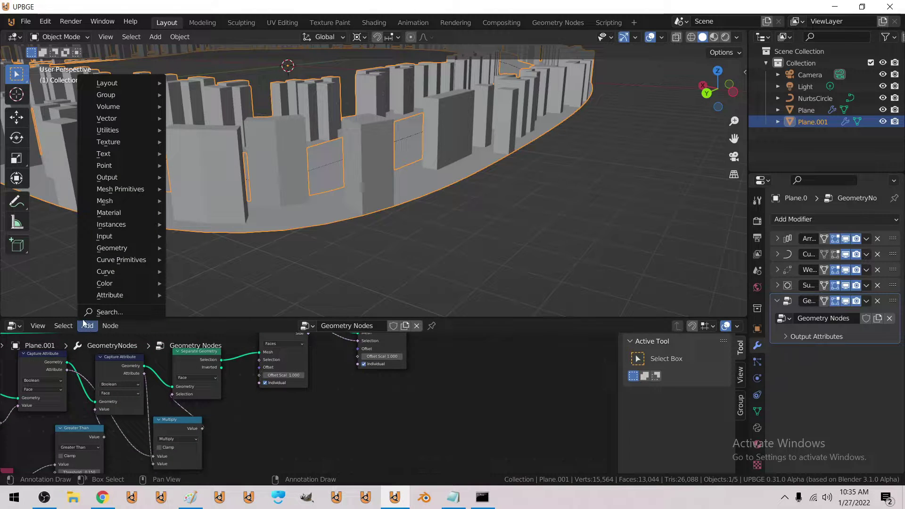
{"action": "mouse_move", "coordinate": [111, 122]}
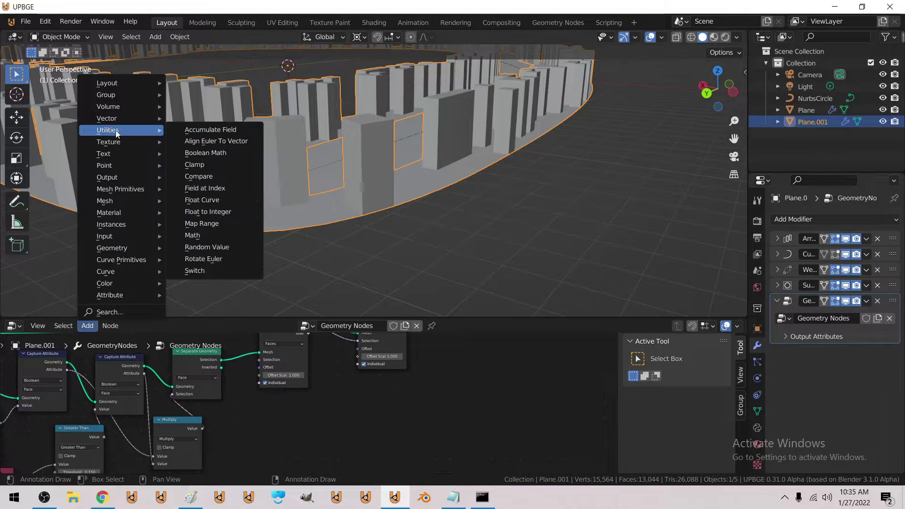
{"action": "left_click", "coordinate": [202, 247]}
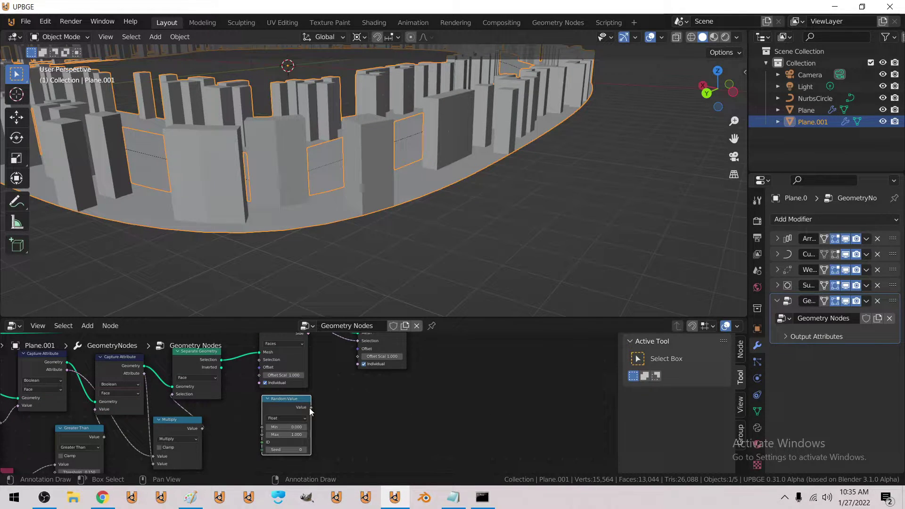
Duplicate the Multiply node into the link between the first Extrude Mesh's Top and the second one's Selection.
{"action": "middle_click_drag", "start_coordinate": [309, 408], "coordinate": [265, 427]}
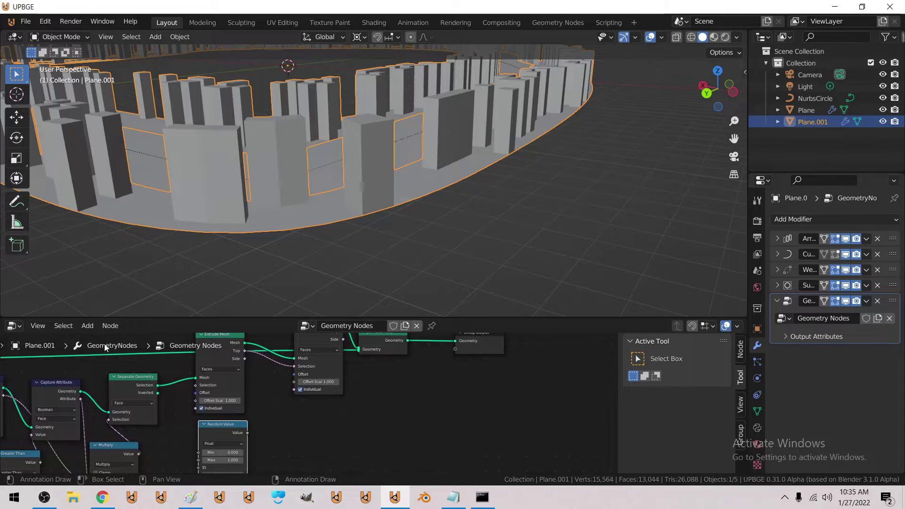
{"action": "left_click", "coordinate": [87, 326]}
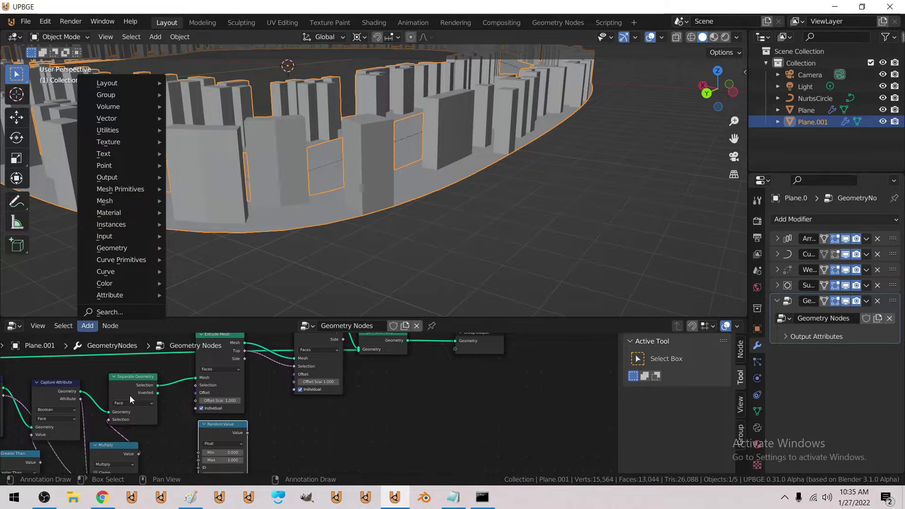
{"action": "left_click", "coordinate": [120, 449]}
{"action": "key", "text": "shift+d"}
{"action": "left_click", "coordinate": [302, 364]}
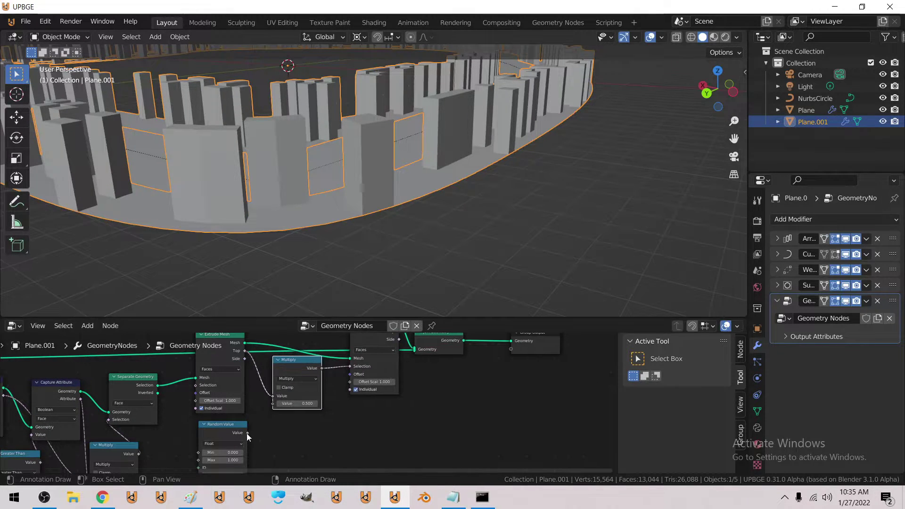
Connect the Random Value output to the second Value input of the Multiply node between the two Extrude Mesh nodes.
{"action": "left_click_drag", "start_coordinate": [247, 433], "coordinate": [274, 404]}
{"action": "middle_click_drag", "start_coordinate": [231, 463], "coordinate": [253, 429]}
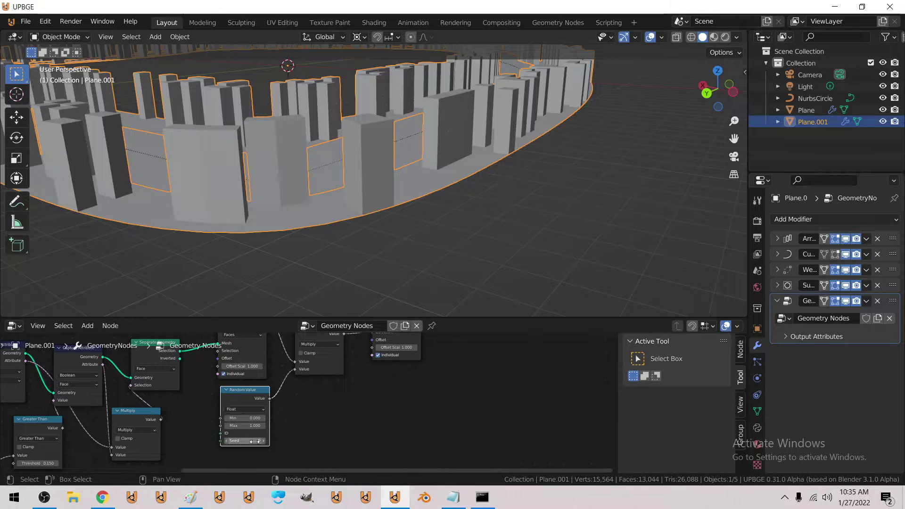
{"action": "scroll", "coordinate": [266, 442], "scroll_direction": "up", "scroll_amount": 3}
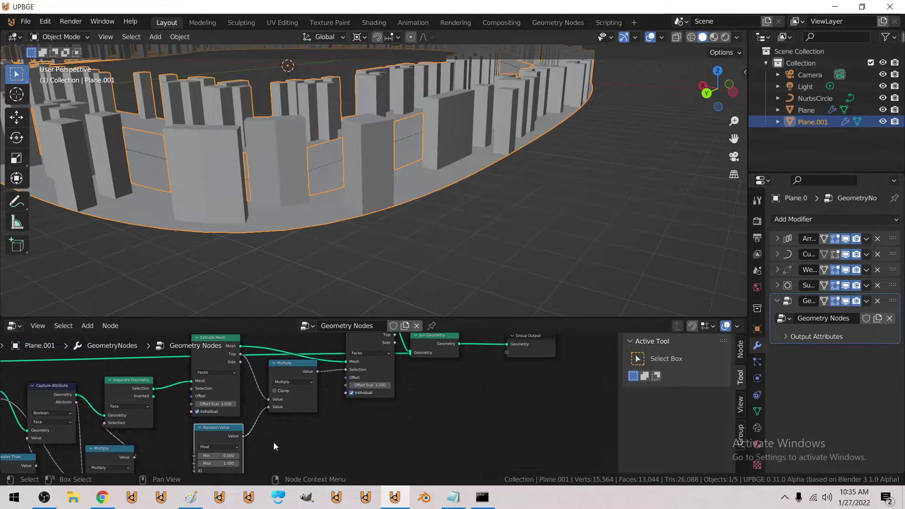
Reposition the first Extrude Mesh and the Multiply node after it, and enable Clamp on that Multiply node.
{"action": "left_click_drag", "start_coordinate": [302, 367], "coordinate": [301, 377]}
{"action": "middle_click_drag", "start_coordinate": [321, 350], "coordinate": [278, 395]}
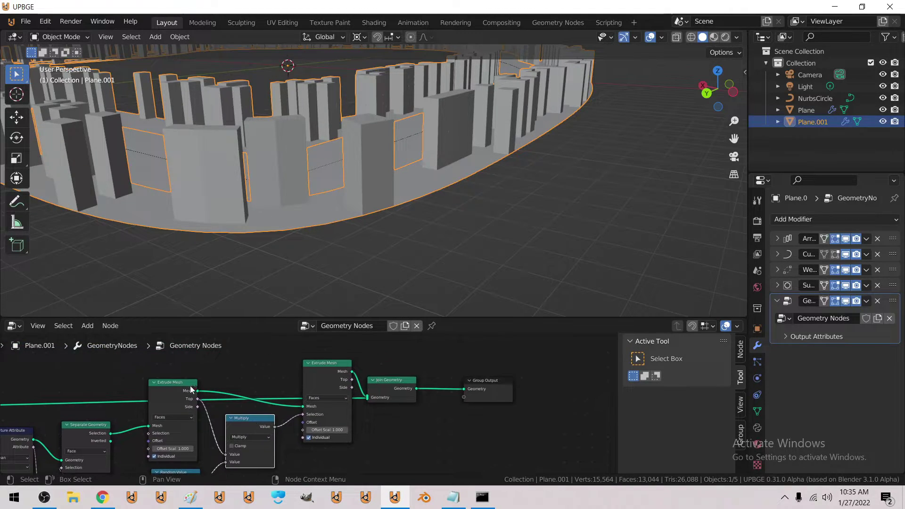
{"action": "left_click_drag", "start_coordinate": [177, 388], "coordinate": [172, 372]}
{"action": "left_click_drag", "start_coordinate": [239, 426], "coordinate": [247, 419]}
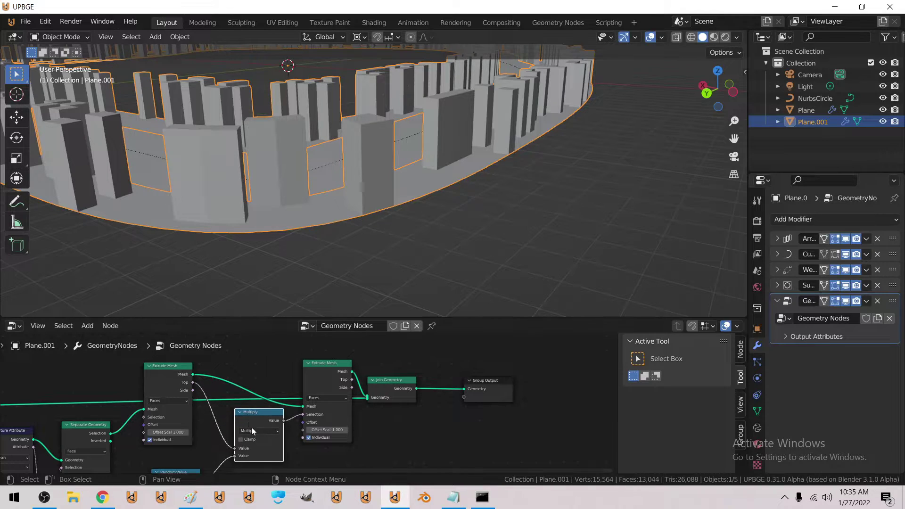
{"action": "left_click", "coordinate": [244, 439]}
Set the Random Value node's Seed to 13.
{"action": "key", "text": "shift+grave"}
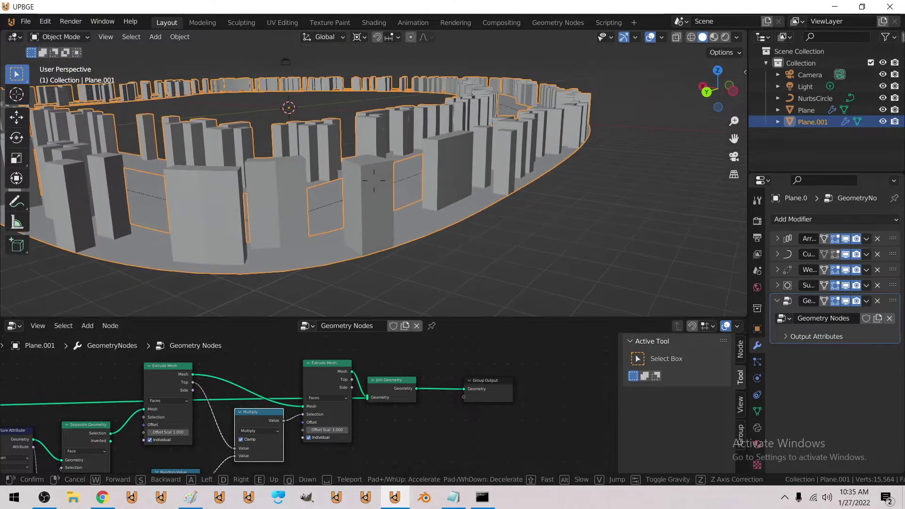
{"action": "left_click", "coordinate": [374, 181]}
{"action": "middle_click_drag", "start_coordinate": [253, 446], "coordinate": [305, 380]}
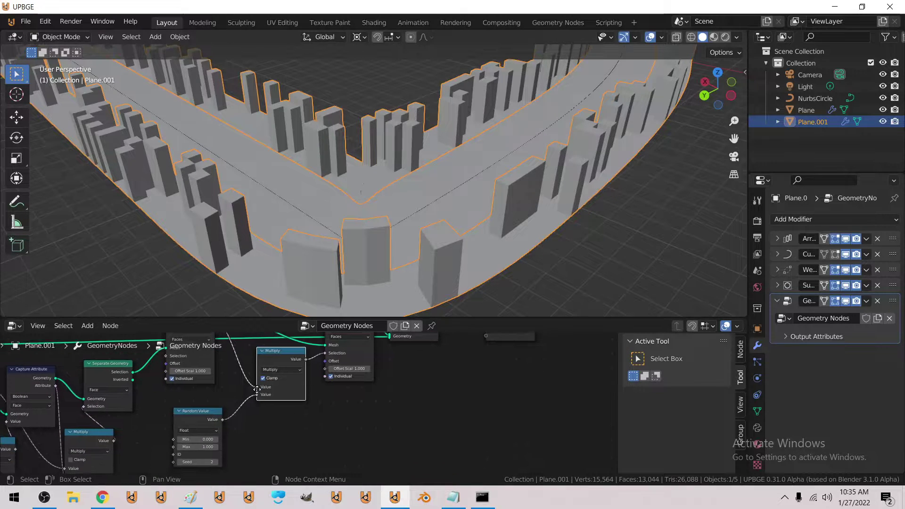
{"action": "left_click", "coordinate": [217, 461]}
{"action": "left_click", "coordinate": [216, 461]}
{"action": "left_click", "coordinate": [217, 461]}
{"action": "left_click", "coordinate": [217, 461]}
{"action": "left_click", "coordinate": [217, 462]}
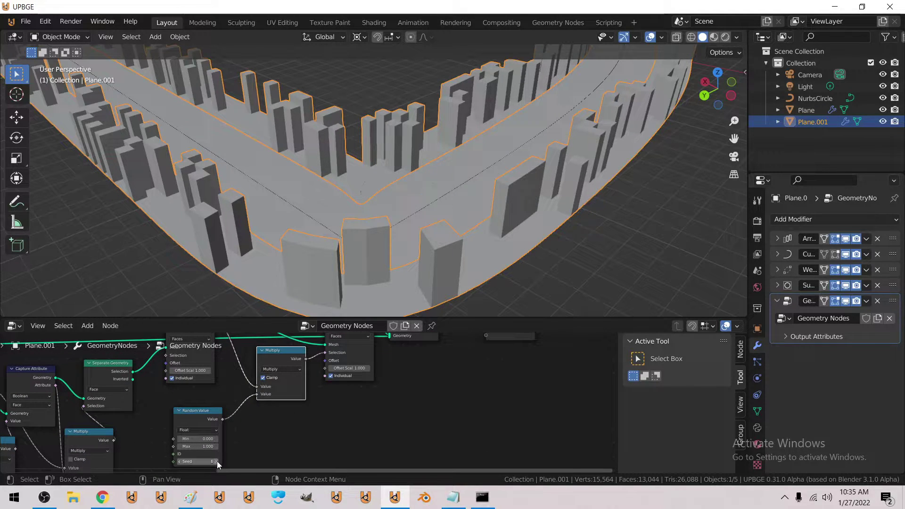
{"action": "left_click", "coordinate": [217, 461]}
{"action": "left_click", "coordinate": [217, 461]}
{"action": "scroll", "coordinate": [217, 461], "scroll_direction": "up", "scroll_amount": 1, "text": "ctrl"}
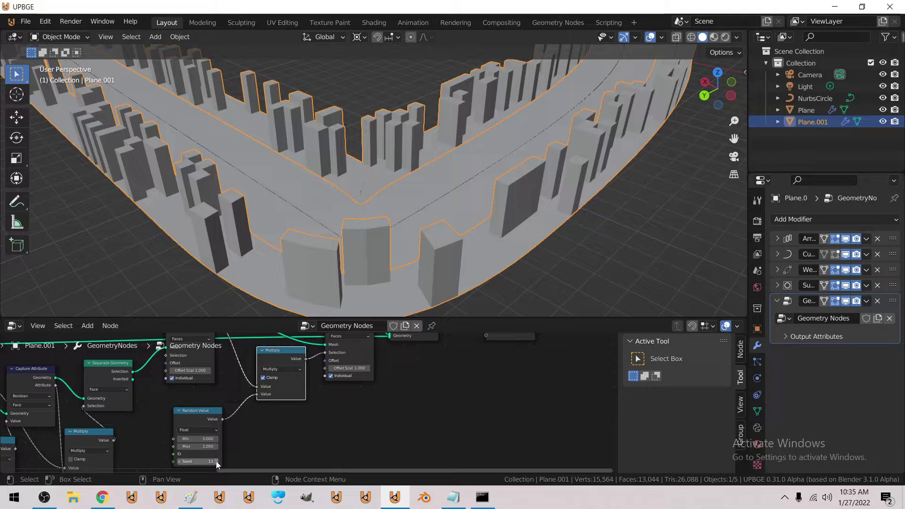
Set the Random Value node's Min to -5 and Max to 4.
{"action": "left_click", "coordinate": [195, 446]}
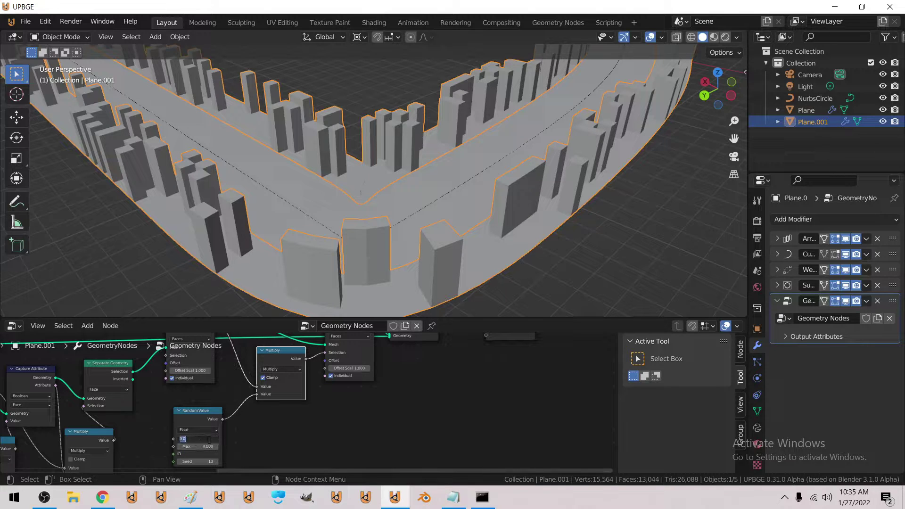
{"action": "key", "text": "Return"}
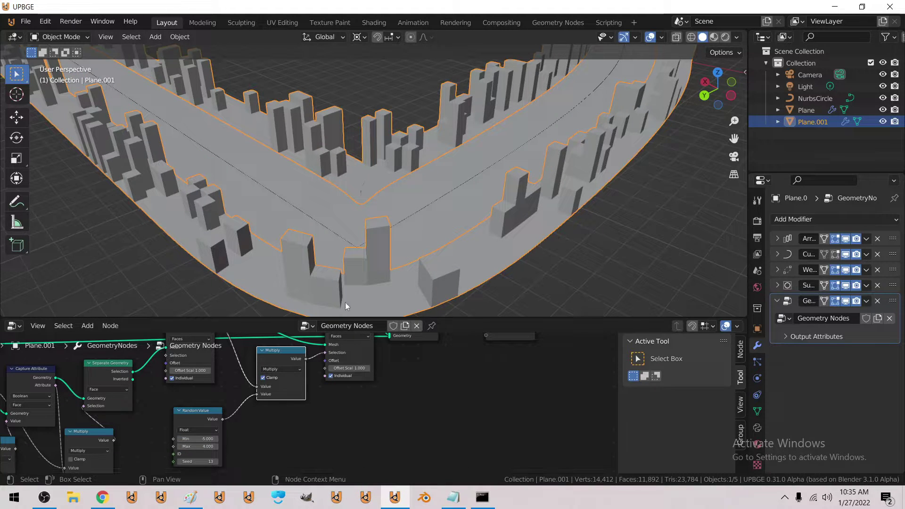
Deselect the track and fly around it to examine the stacked extrusions, then reselect it.
{"action": "key", "text": "alt+a"}
{"action": "key", "text": "shift+grave"}
{"action": "key", "text": "w"}
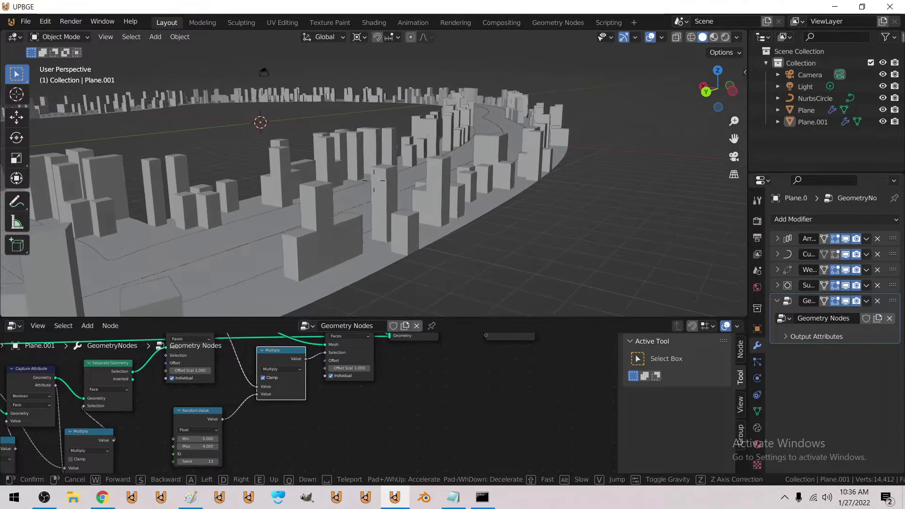
{"action": "key", "text": "e"}
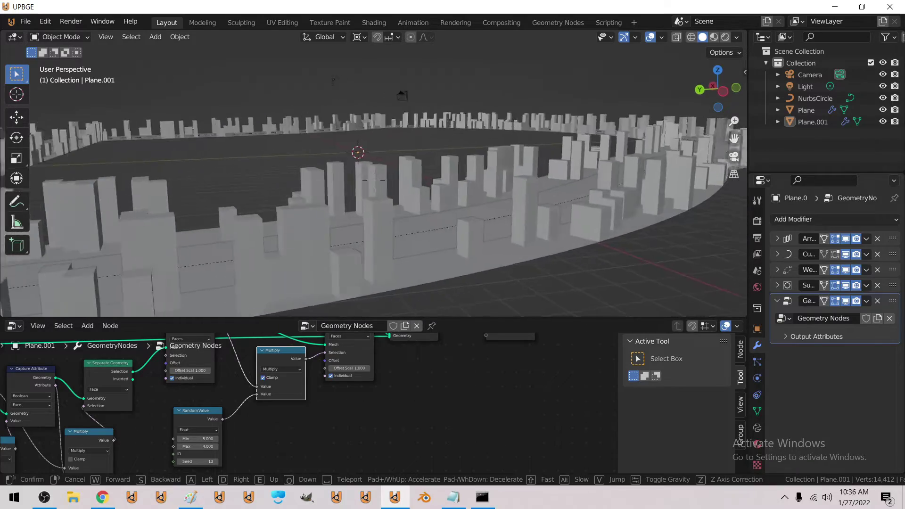
{"action": "key", "text": "w"}
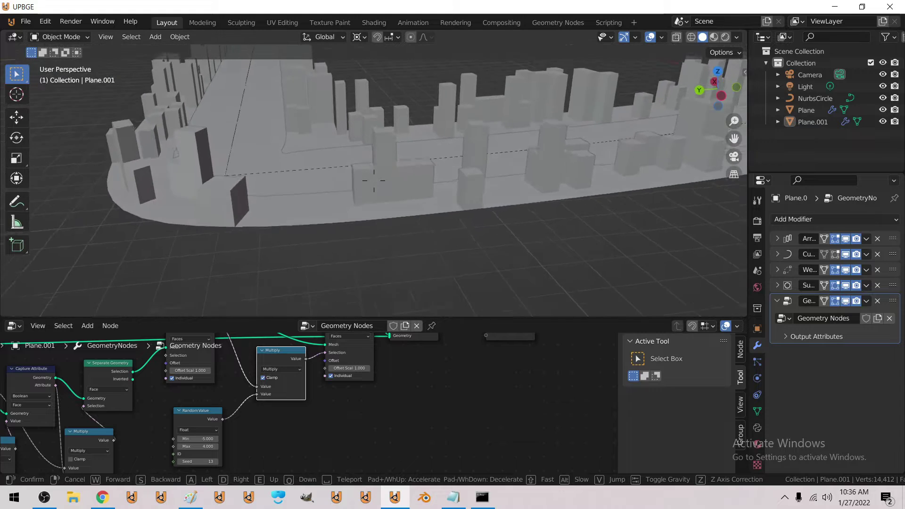
{"action": "left_click", "coordinate": [386, 156]}
{"action": "left_click", "coordinate": [385, 156]}
Set the Offset Scale of both Extrude Mesh nodes to 0.5.
{"action": "scroll", "coordinate": [323, 407], "scroll_direction": "down", "scroll_amount": 2}
{"action": "scroll", "coordinate": [277, 383], "scroll_direction": "up", "scroll_amount": 2}
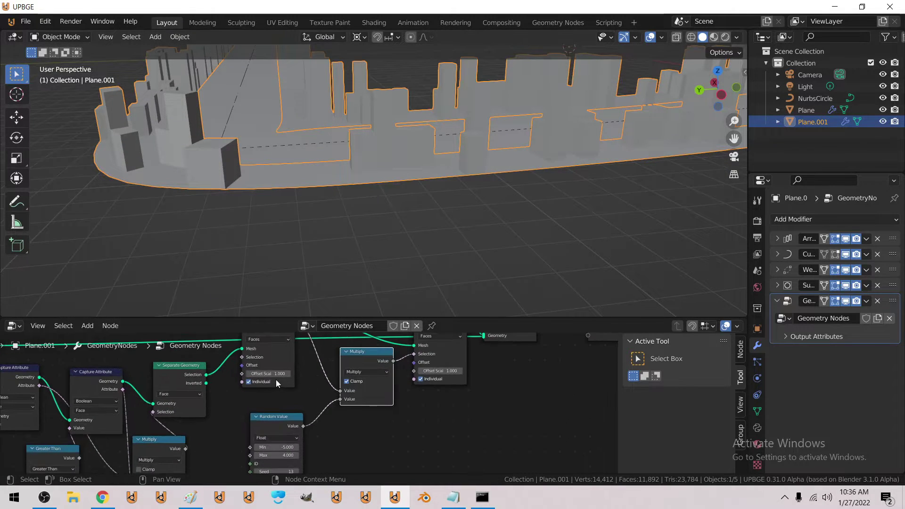
{"action": "type", "text": ".5"}
{"action": "key", "text": "Return"}
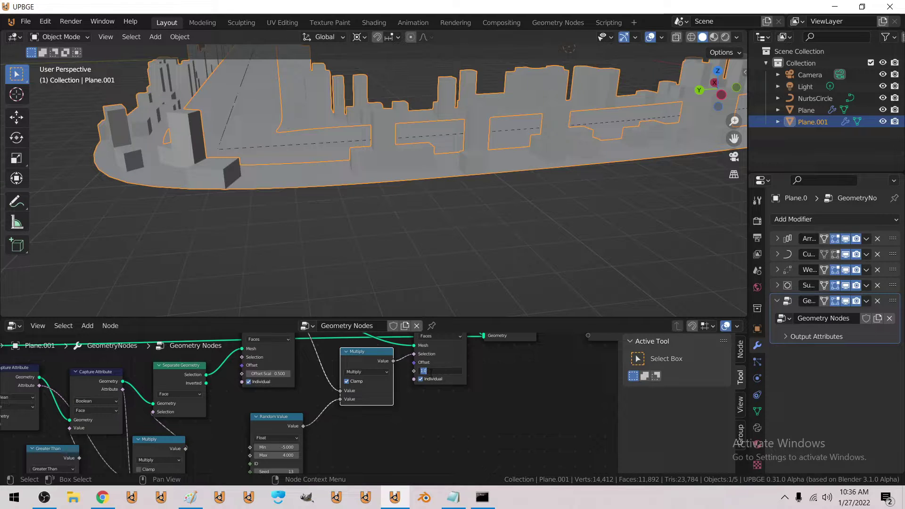
{"action": "key", "text": "Return"}
Move the Group Output and Join Geometry nodes farther along to make room for a third extrusion.
{"action": "scroll", "coordinate": [474, 411], "scroll_direction": "down", "scroll_amount": 2}
{"action": "middle_click_drag", "start_coordinate": [474, 410], "coordinate": [247, 448]}
{"action": "left_click_drag", "start_coordinate": [362, 387], "coordinate": [494, 365]}
{"action": "left_click_drag", "start_coordinate": [276, 377], "coordinate": [357, 356]}
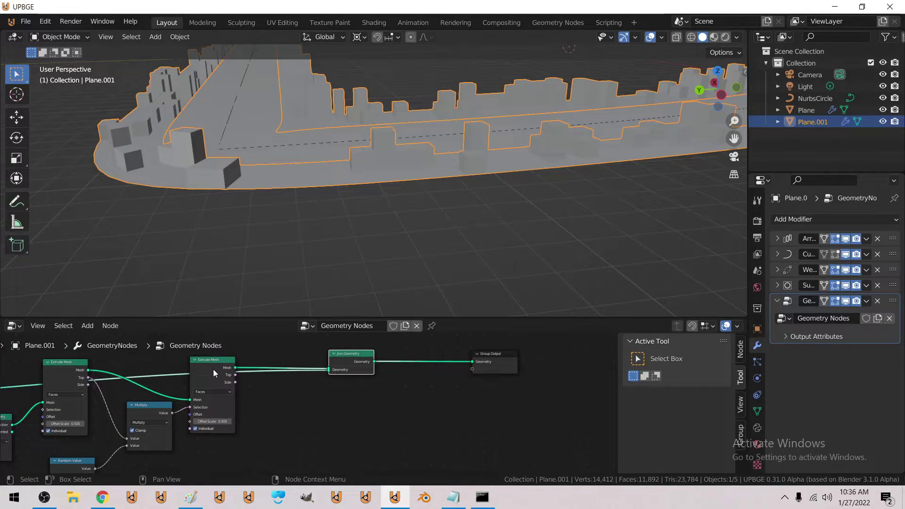
Duplicate the second Extrude Mesh node and connect the original's Mesh and Top outputs to the copy's Mesh and Selection.
{"action": "left_click", "coordinate": [213, 369]}
{"action": "key", "text": "shift+d"}
{"action": "left_click", "coordinate": [316, 396]}
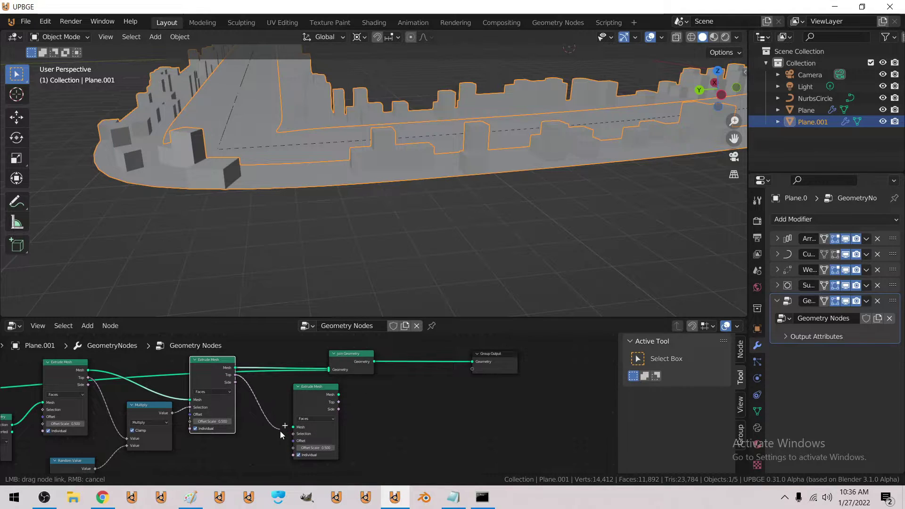
{"action": "left_click_drag", "start_coordinate": [235, 367], "coordinate": [295, 427]}
Replace the second Extrude Mesh's link into Join Geometry with one from the third Extrude Mesh's Mesh output.
{"action": "left_click_drag", "start_coordinate": [338, 394], "coordinate": [325, 372]}
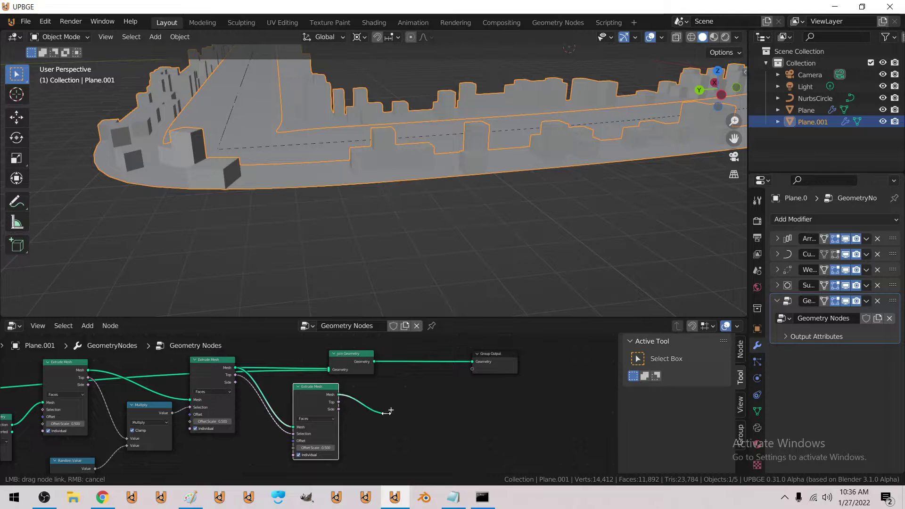
{"action": "left_click_drag", "start_coordinate": [387, 413], "coordinate": [388, 413]}
{"action": "scroll", "coordinate": [334, 362], "scroll_direction": "up", "scroll_amount": 8}
{"action": "middle_click_drag", "start_coordinate": [324, 351], "coordinate": [326, 365]}
{"action": "scroll", "coordinate": [348, 362], "scroll_direction": "down", "scroll_amount": 2}
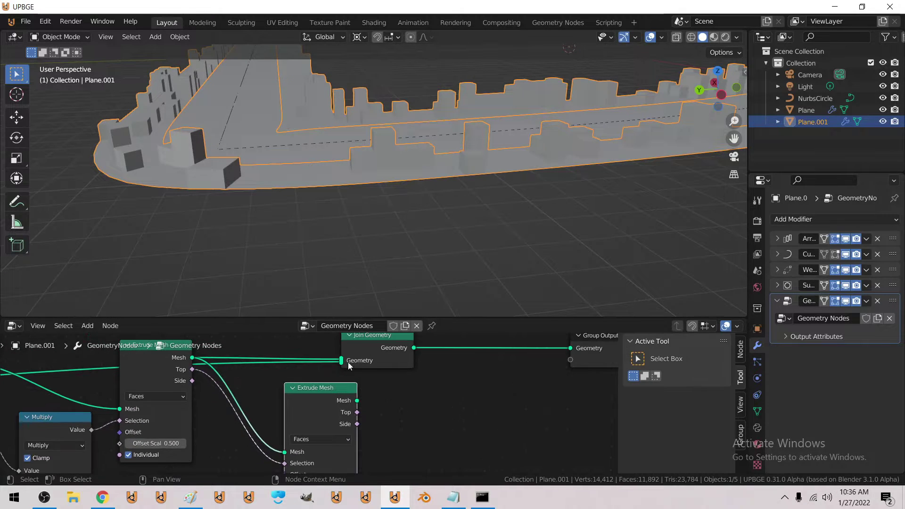
{"action": "left_click", "coordinate": [236, 359]}
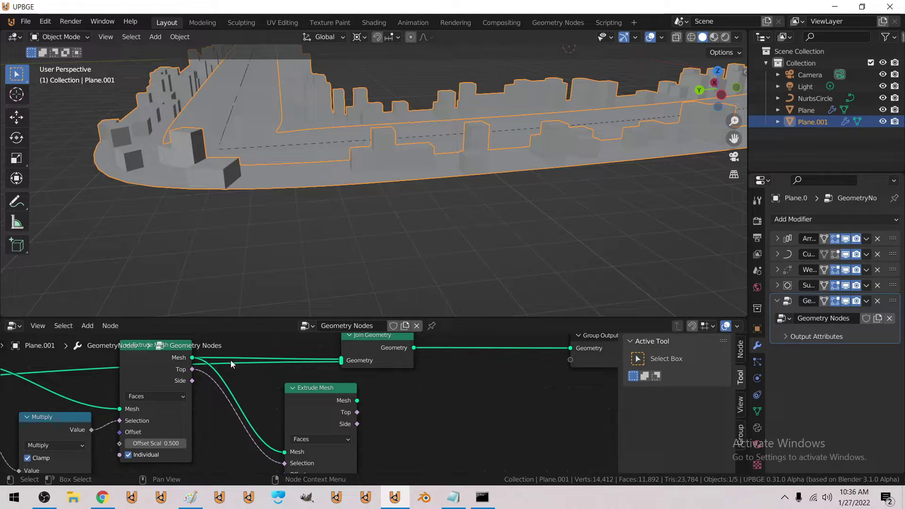
{"action": "right_click_drag", "start_coordinate": [228, 360], "coordinate": [231, 353], "text": "shift"}
{"action": "key", "text": "x"}
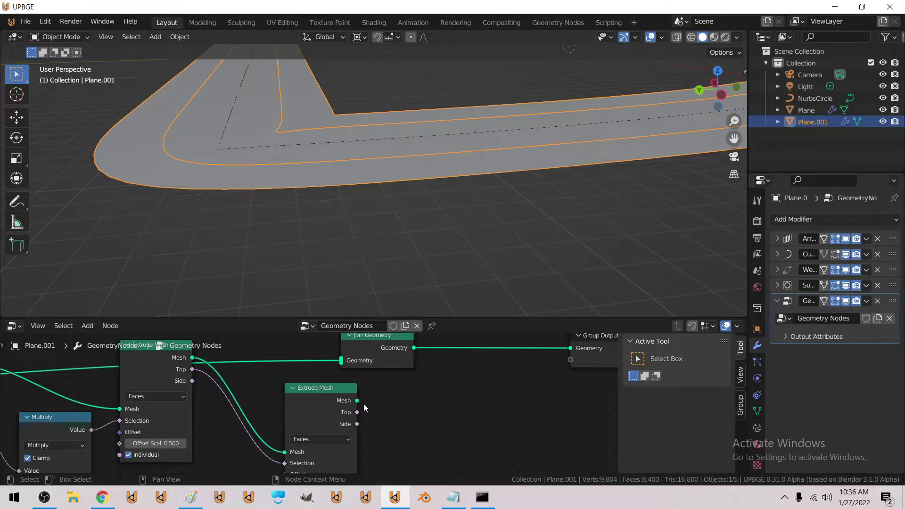
{"action": "left_click_drag", "start_coordinate": [356, 400], "coordinate": [340, 360]}
Duplicate the Random Value and clamped Multiply nodes together and place the copies before the third Extrude Mesh node.
{"action": "scroll", "coordinate": [378, 433], "scroll_direction": "down", "scroll_amount": 4}
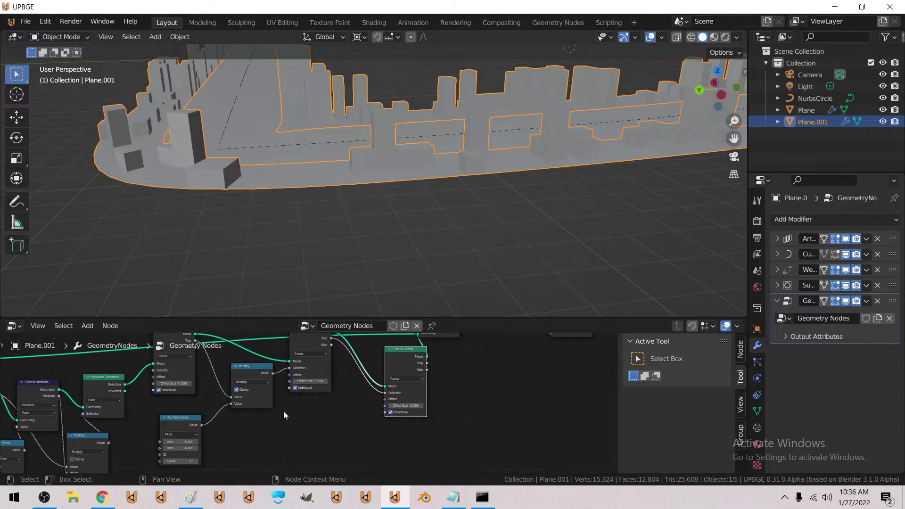
{"action": "scroll", "coordinate": [281, 410], "scroll_direction": "up", "scroll_amount": 1}
{"action": "scroll", "coordinate": [244, 379], "scroll_direction": "down", "scroll_amount": 1}
{"action": "middle_click_drag", "start_coordinate": [182, 413], "coordinate": [205, 399]}
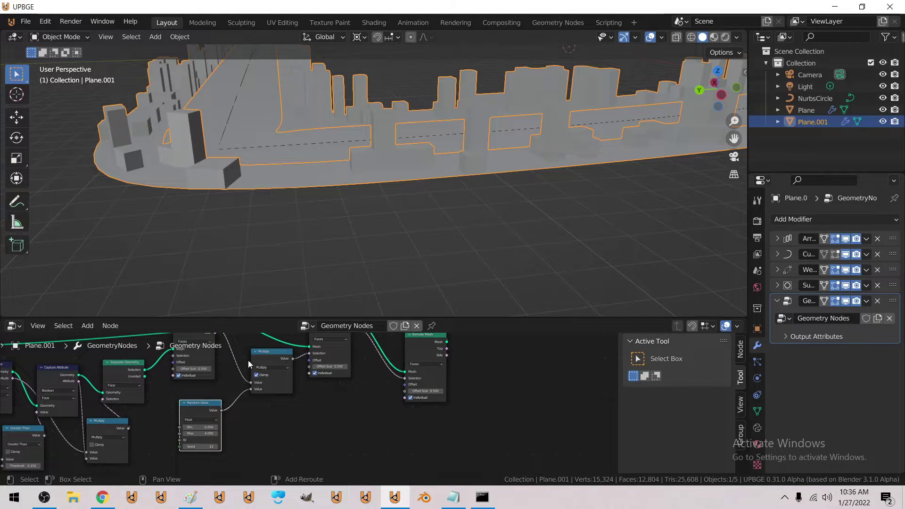
{"action": "left_click", "coordinate": [267, 360], "text": "shift"}
{"action": "key", "text": "shift+d"}
{"action": "left_click", "coordinate": [363, 390]}
{"action": "middle_click_drag", "start_coordinate": [363, 389], "coordinate": [246, 406]}
{"action": "left_click_drag", "start_coordinate": [296, 362], "coordinate": [311, 358]}
{"action": "left_click_drag", "start_coordinate": [254, 399], "coordinate": [267, 388]}
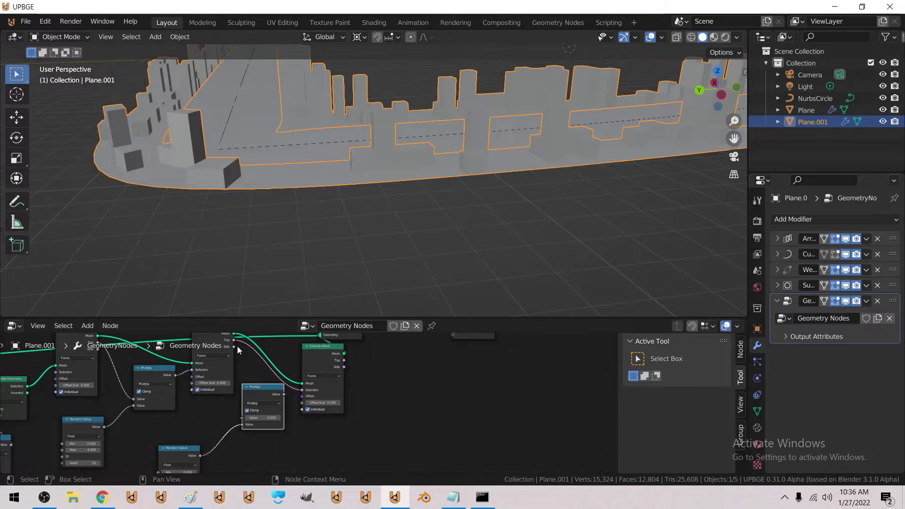
Route the second Extrude Mesh's Top output through the copied Multiply node into the third Extrude Mesh's Selection.
{"action": "left_click_drag", "start_coordinate": [242, 416], "coordinate": [241, 416]}
{"action": "left_click_drag", "start_coordinate": [284, 394], "coordinate": [264, 391]}
Set the duplicated Random Value node's Seed to 9.
{"action": "middle_click_drag", "start_coordinate": [196, 447], "coordinate": [313, 378]}
{"action": "scroll", "coordinate": [314, 378], "scroll_direction": "up", "scroll_amount": 4}
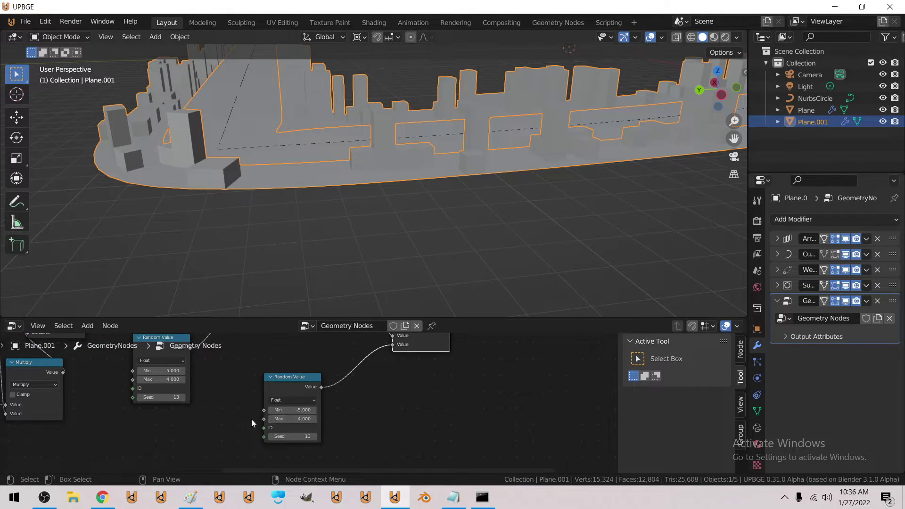
{"action": "middle_click_drag", "start_coordinate": [235, 424], "coordinate": [247, 404]}
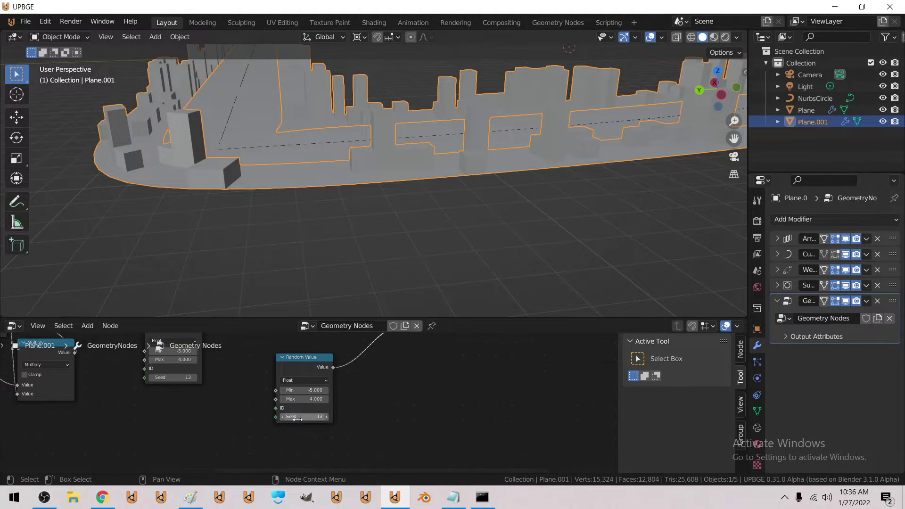
{"action": "left_click", "coordinate": [281, 416]}
{"action": "left_click", "coordinate": [281, 416]}
{"action": "left_click", "coordinate": [282, 417]}
{"action": "left_click", "coordinate": [282, 417]}
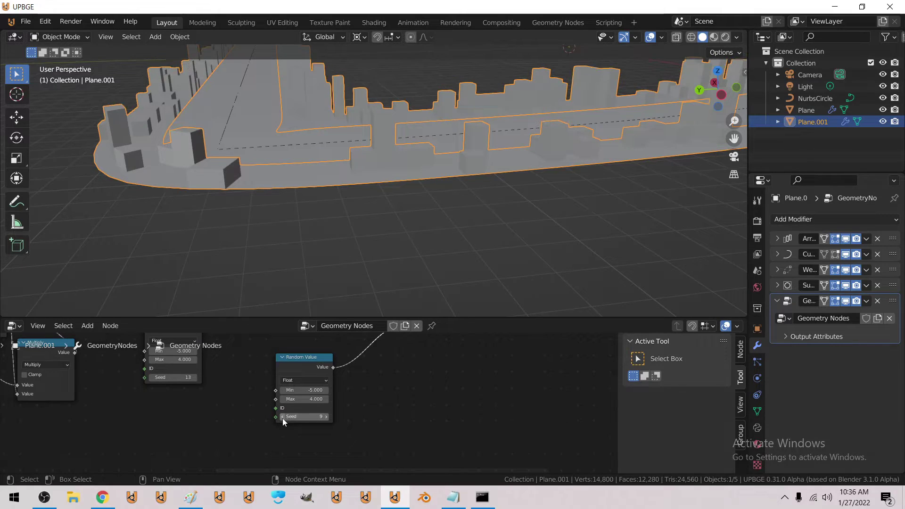
Fly along the track at road level and above it to examine the three-level border extrusions.
{"action": "key", "text": "shift+grave"}
{"action": "key", "text": "w"}
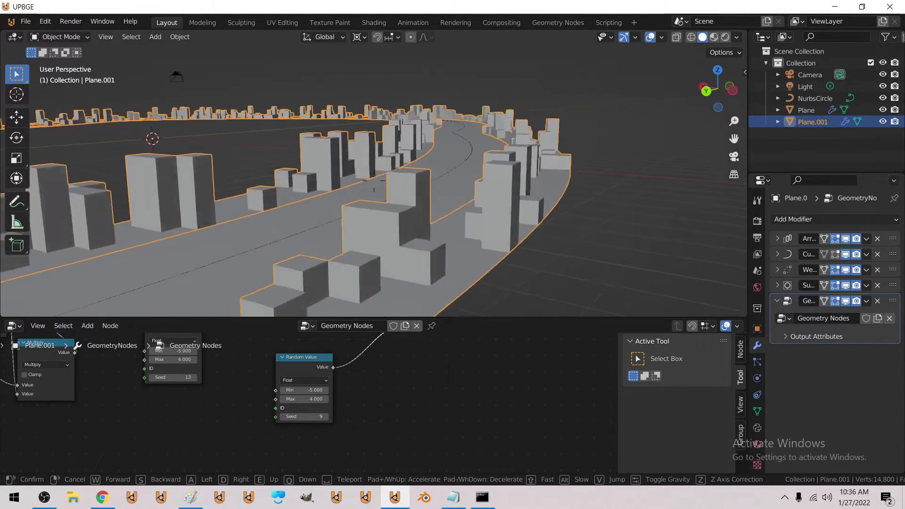
{"action": "key", "text": "w"}
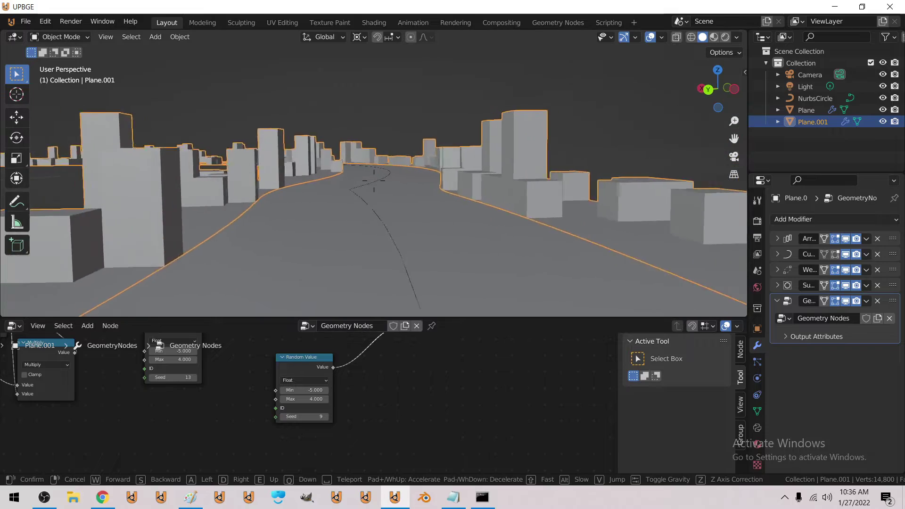
{"action": "key", "text": "w"}
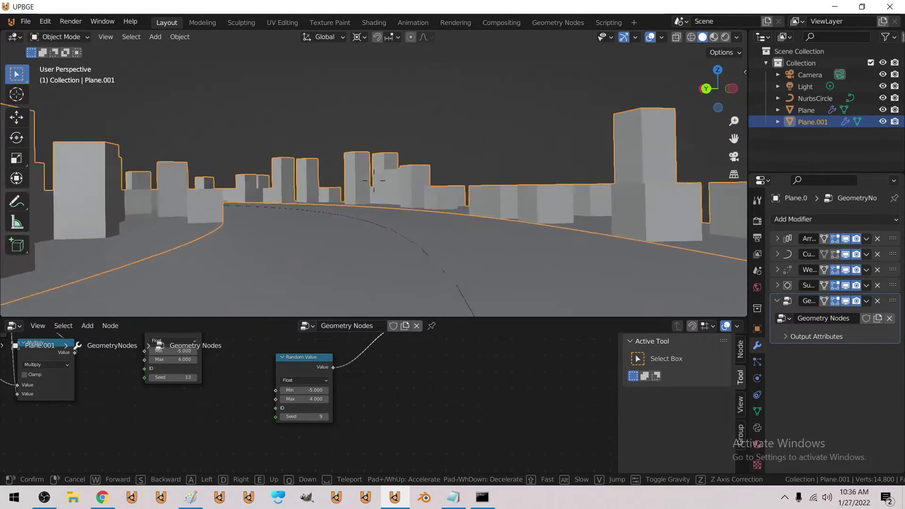
{"action": "key", "text": "w"}
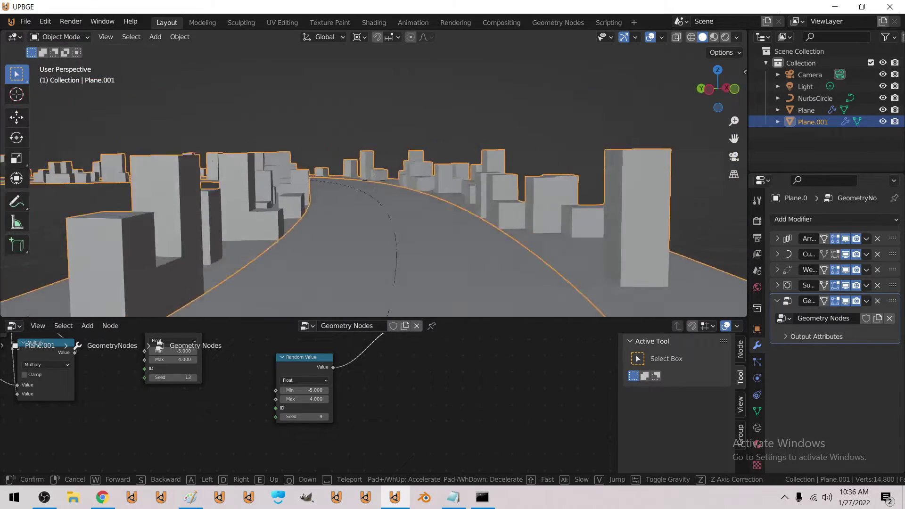
{"action": "key", "text": "s"}
{"action": "key", "text": "w"}
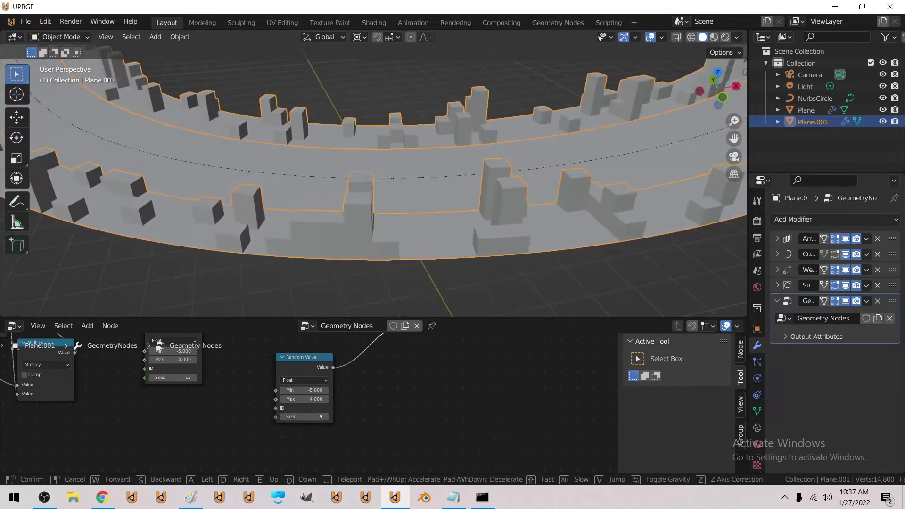
{"action": "left_click", "coordinate": [374, 180]}
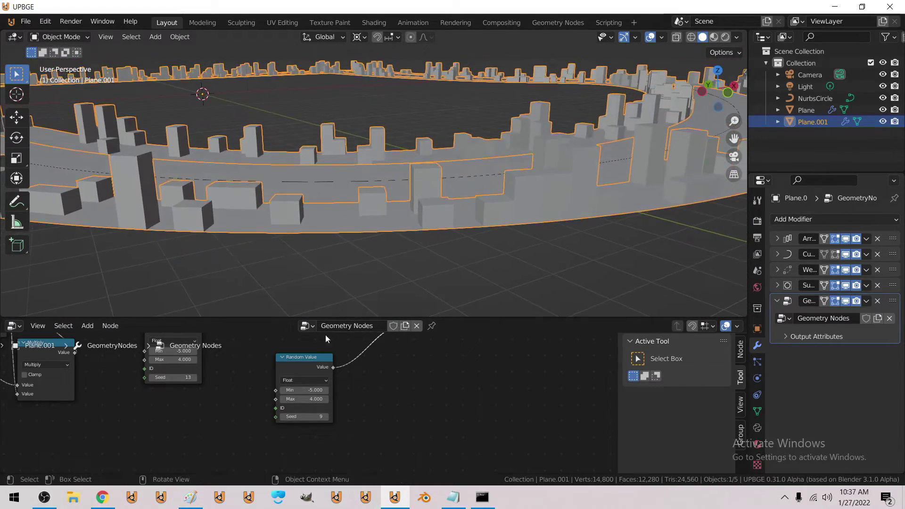
Move the Join Geometry node farther from the third Extrude Mesh node, toward Group Output.
{"action": "scroll", "coordinate": [377, 373], "scroll_direction": "down", "scroll_amount": 5}
{"action": "middle_click_drag", "start_coordinate": [423, 380], "coordinate": [317, 393]}
{"action": "middle_click_drag", "start_coordinate": [374, 379], "coordinate": [360, 417]}
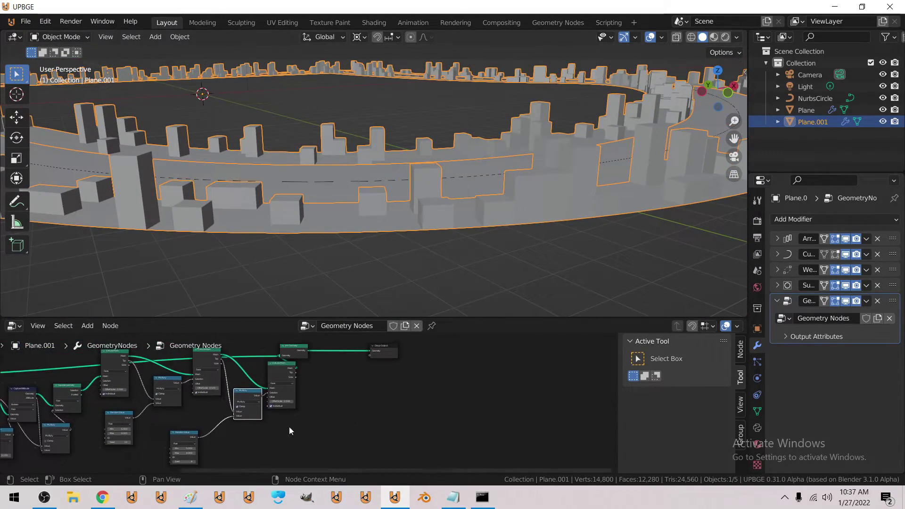
{"action": "middle_click_drag", "start_coordinate": [304, 412], "coordinate": [247, 434]}
{"action": "scroll", "coordinate": [247, 434], "scroll_direction": "up", "scroll_amount": 1}
{"action": "left_click_drag", "start_coordinate": [227, 373], "coordinate": [299, 376]}
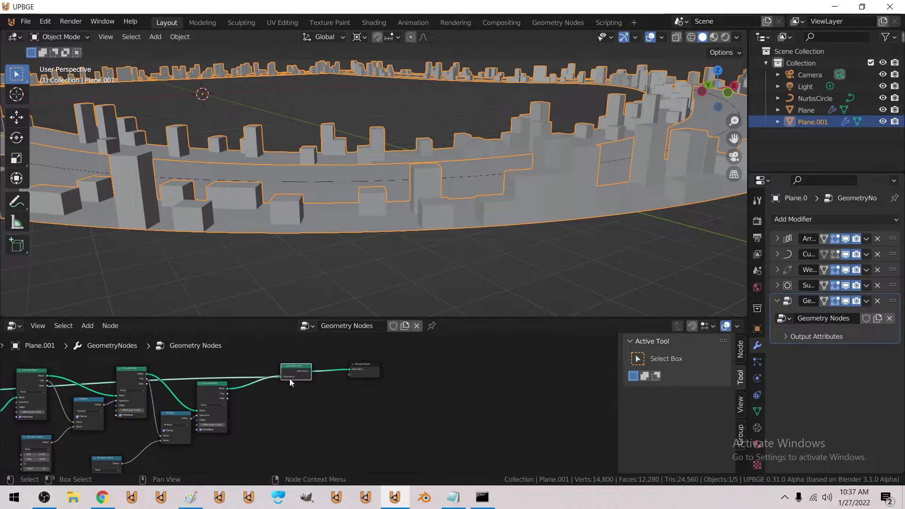
Shift the third Extrude Mesh node slightly toward Join Geometry and turn off Individual on all three Extrude Mesh nodes.
{"action": "left_click_drag", "start_coordinate": [210, 396], "coordinate": [232, 401]}
{"action": "scroll", "coordinate": [232, 402], "scroll_direction": "up", "scroll_amount": 6}
{"action": "middle_click_drag", "start_coordinate": [205, 400], "coordinate": [212, 394]}
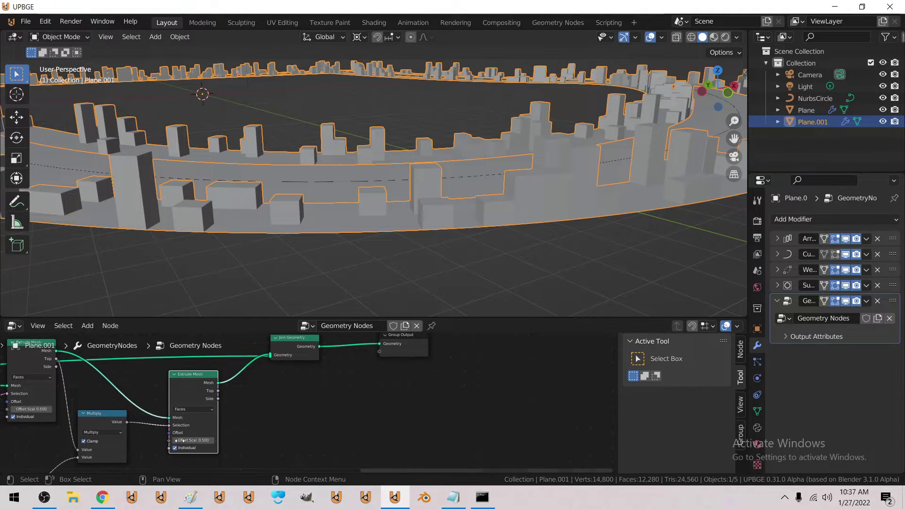
{"action": "middle_click_drag", "start_coordinate": [155, 447], "coordinate": [307, 413]}
{"action": "scroll", "coordinate": [224, 420], "scroll_direction": "down", "scroll_amount": 3}
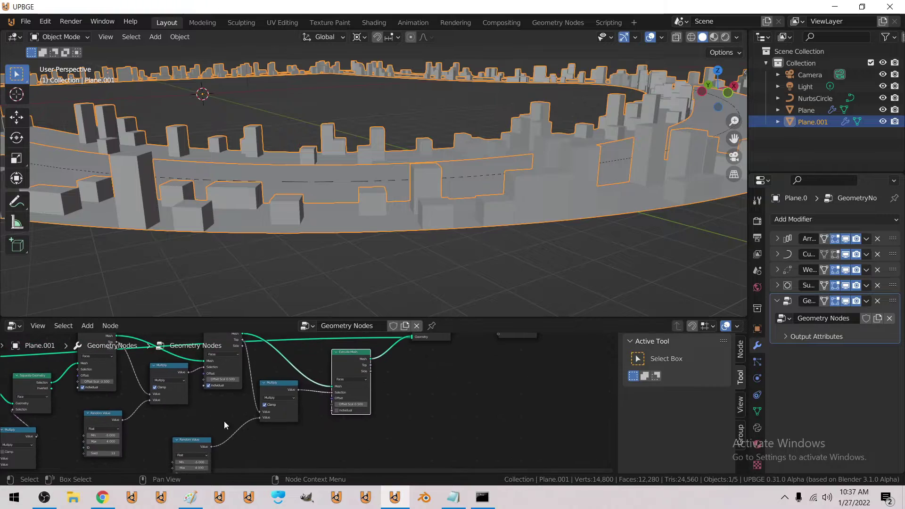
{"action": "middle_click_drag", "start_coordinate": [210, 392], "coordinate": [289, 433]}
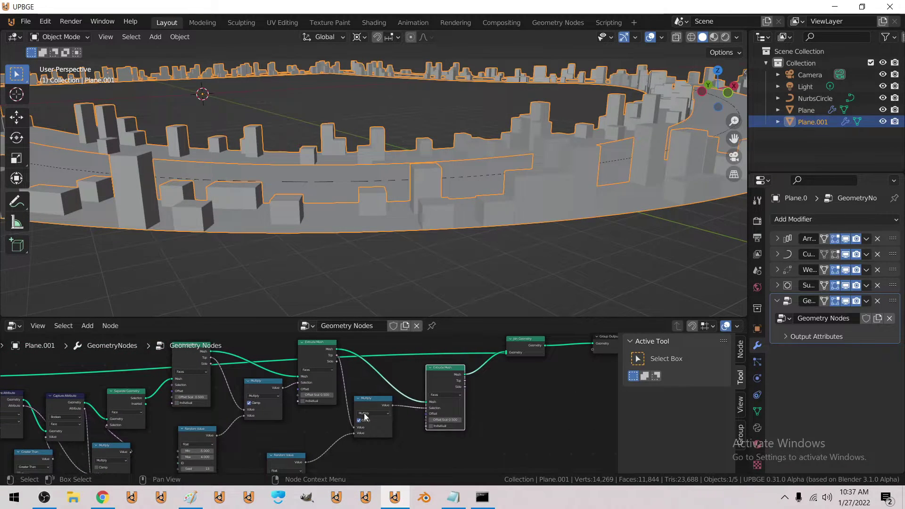
{"action": "middle_click_drag", "start_coordinate": [472, 393], "coordinate": [195, 414]}
Add a Bevel modifier to the track border object and enable Harden Normals in its shading options.
{"action": "left_click", "coordinate": [799, 219]}
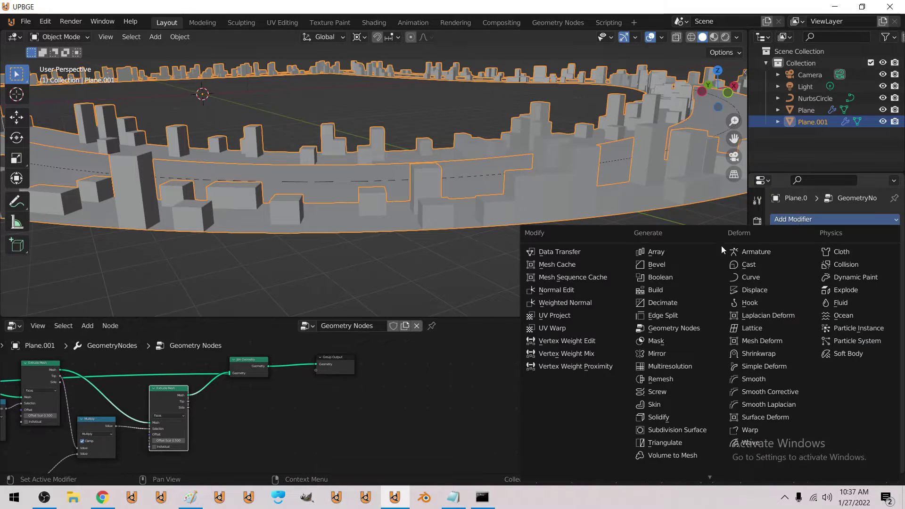
{"action": "left_click", "coordinate": [677, 264]}
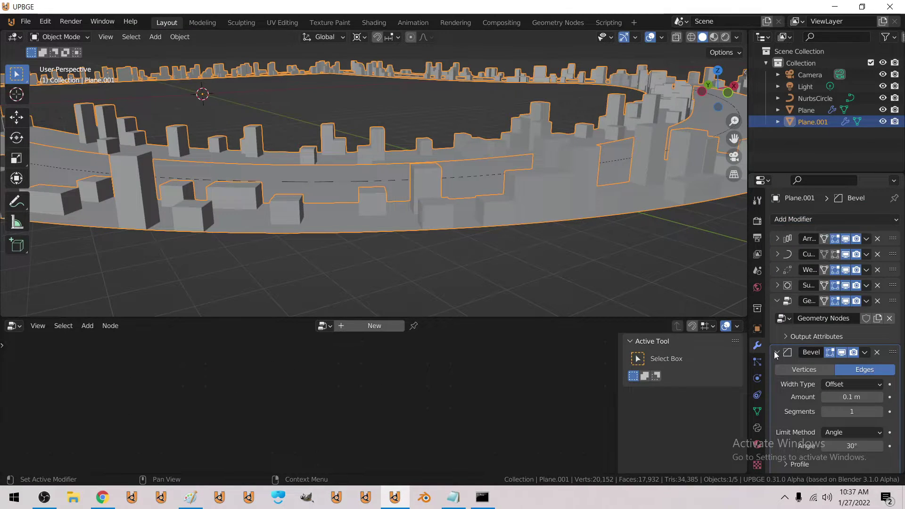
{"action": "scroll", "coordinate": [853, 408], "scroll_direction": "down", "scroll_amount": 2}
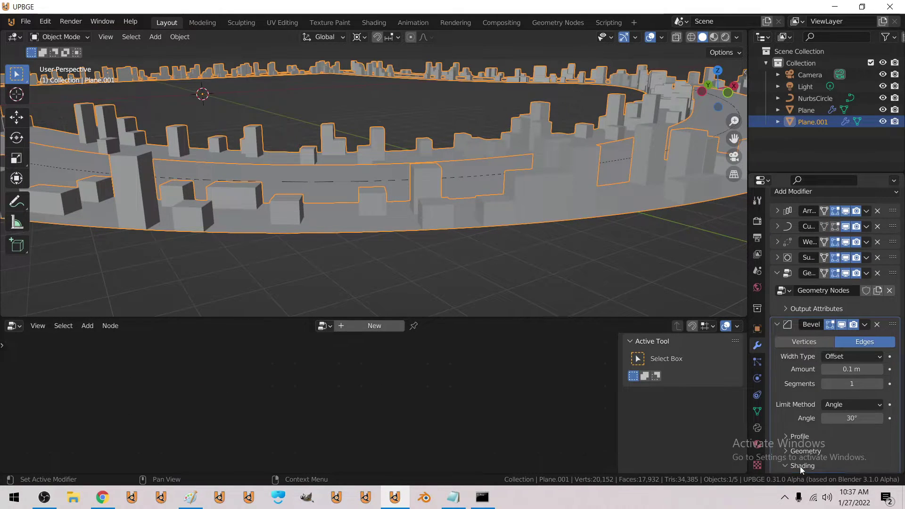
{"action": "scroll", "coordinate": [820, 448], "scroll_direction": "down", "scroll_amount": 4}
{"action": "left_click", "coordinate": [826, 407]}
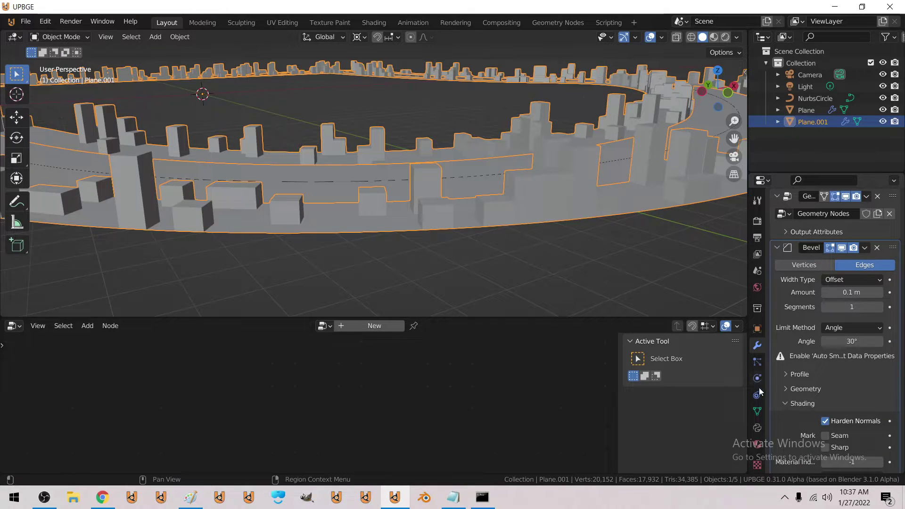
Enable Auto Smooth in the track border mesh's normals settings.
{"action": "left_click", "coordinate": [758, 413]}
{"action": "left_click", "coordinate": [825, 421]}
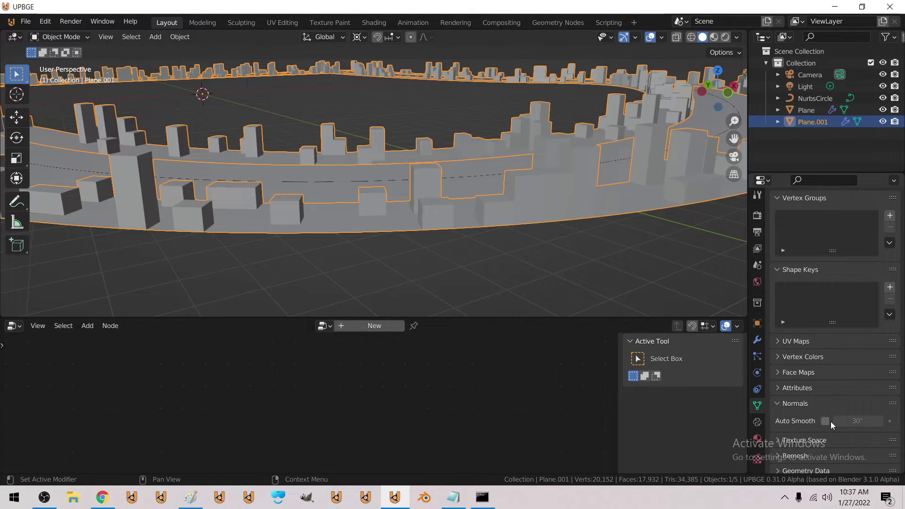
{"action": "left_click", "coordinate": [799, 402]}
Switch the viewport to rendered shading, add a Sun light and rotate it around the X and Z axes.
{"action": "left_click", "coordinate": [725, 38]}
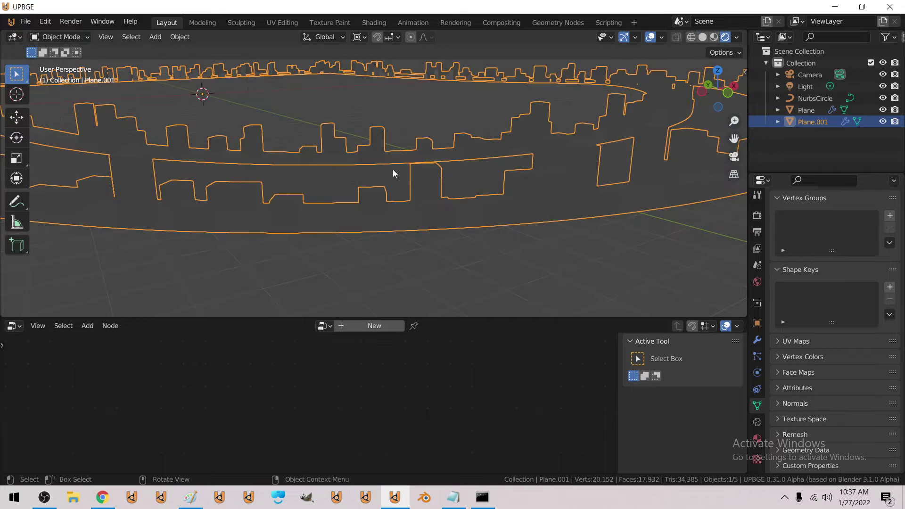
{"action": "left_click", "coordinate": [156, 37]}
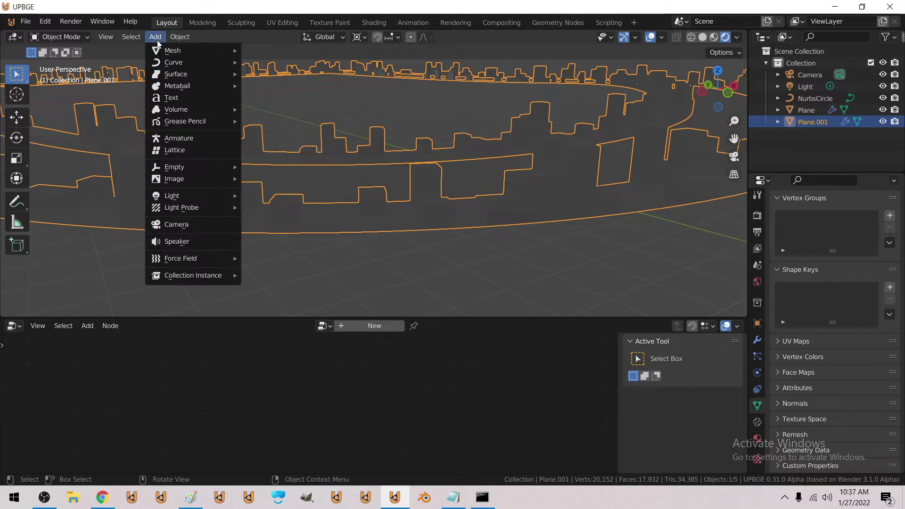
{"action": "mouse_move", "coordinate": [196, 201]}
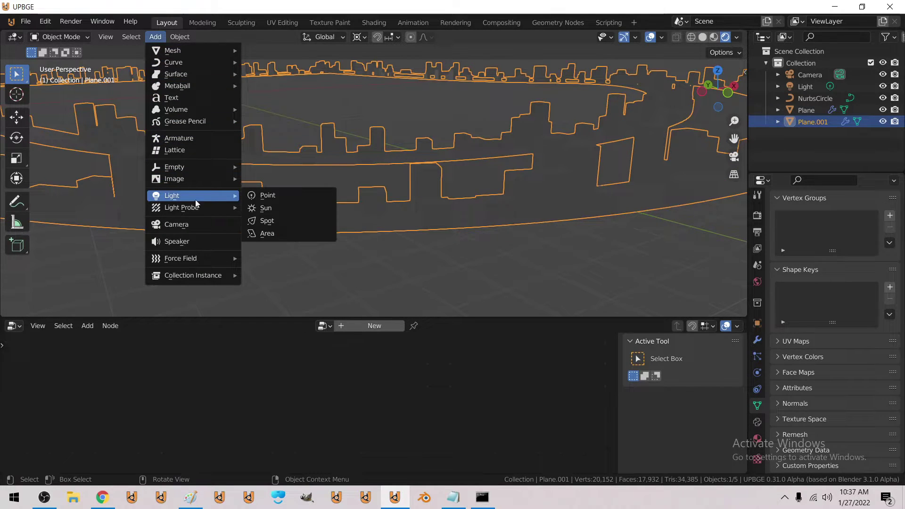
{"action": "left_click", "coordinate": [265, 207]}
{"action": "key", "text": "r"}
{"action": "key", "text": "x"}
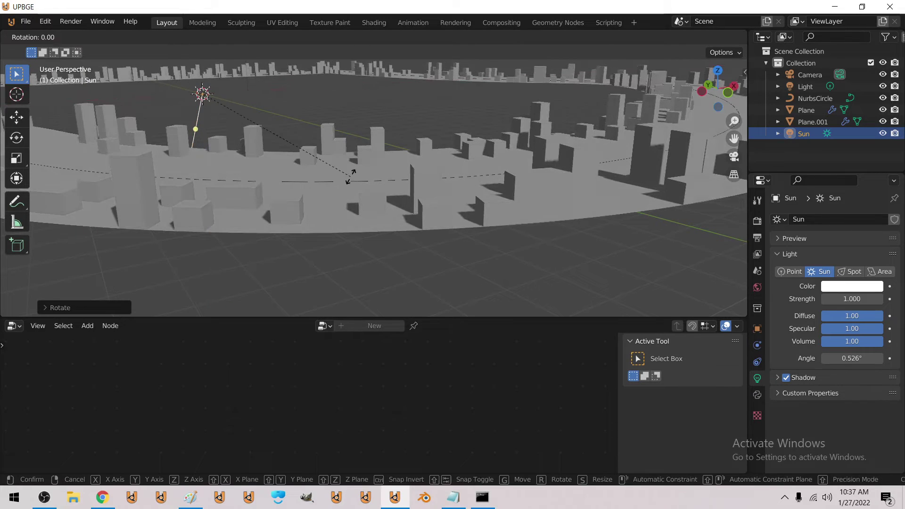
{"action": "key", "text": "z"}
{"action": "left_click", "coordinate": [329, 213]}
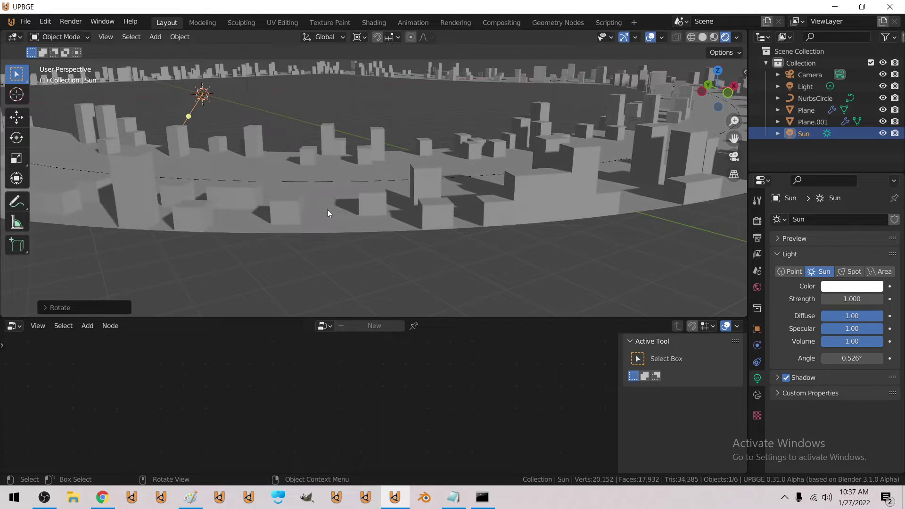
Select the track border object and set its Bevel modifier's Face Strength to Affected.
{"action": "left_click", "coordinate": [140, 191]}
{"action": "left_click", "coordinate": [757, 345]}
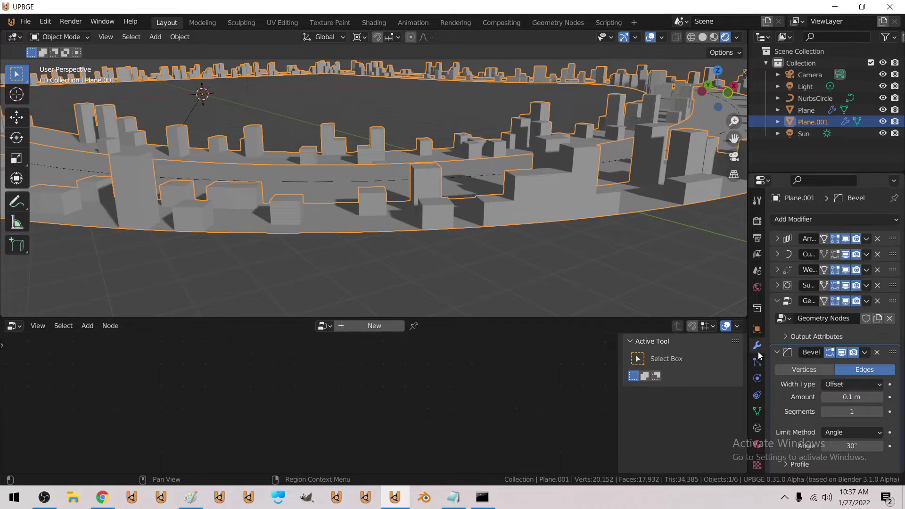
{"action": "scroll", "coordinate": [849, 401], "scroll_direction": "down", "scroll_amount": 5}
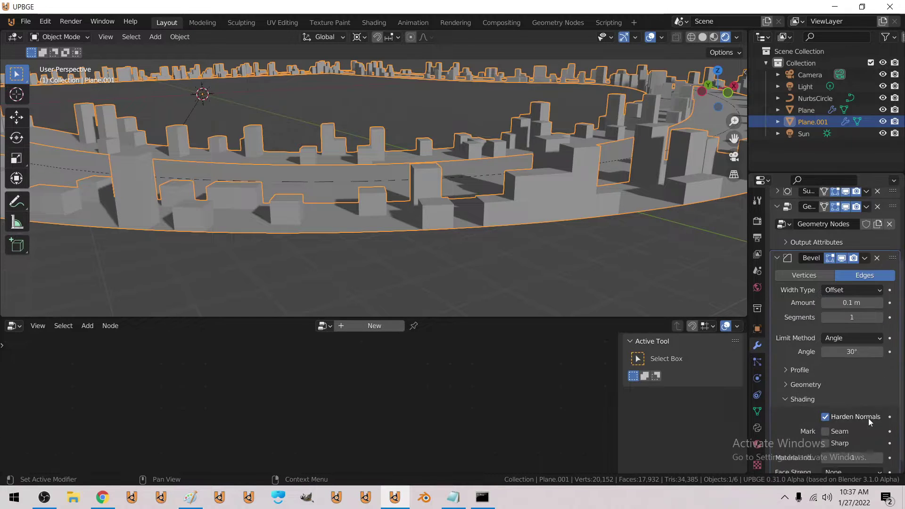
{"action": "left_click", "coordinate": [841, 462]}
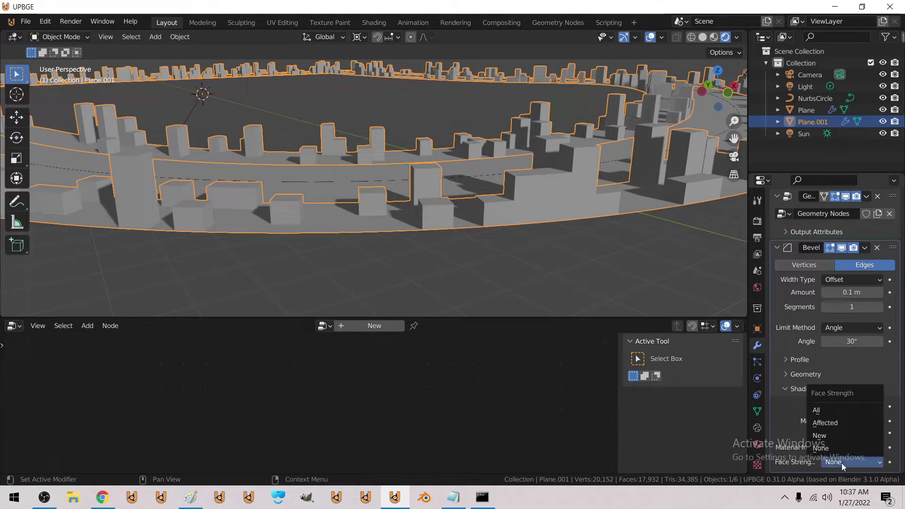
{"action": "left_click", "coordinate": [838, 421]}
Set the Bevel modifier's Width Type to Absolute and deselect the track border object.
{"action": "key", "text": "shift+grave"}
{"action": "key", "text": "w"}
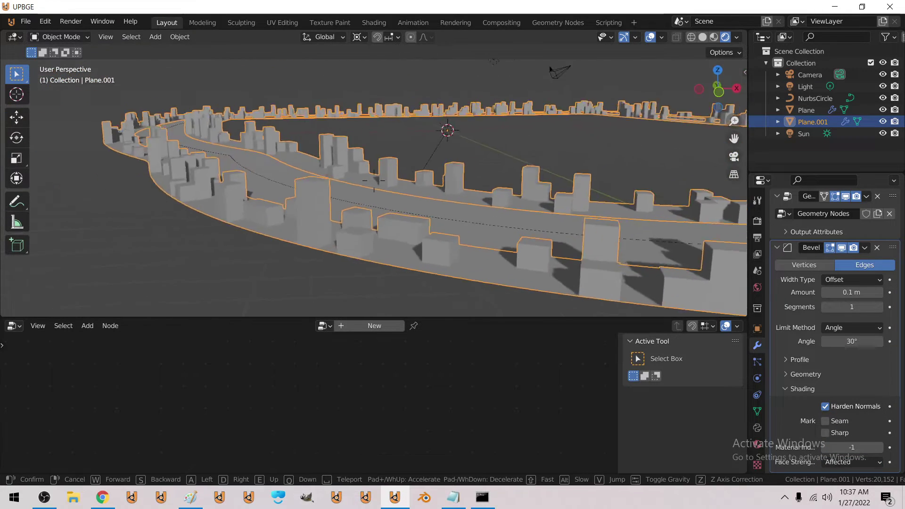
{"action": "key", "text": "s"}
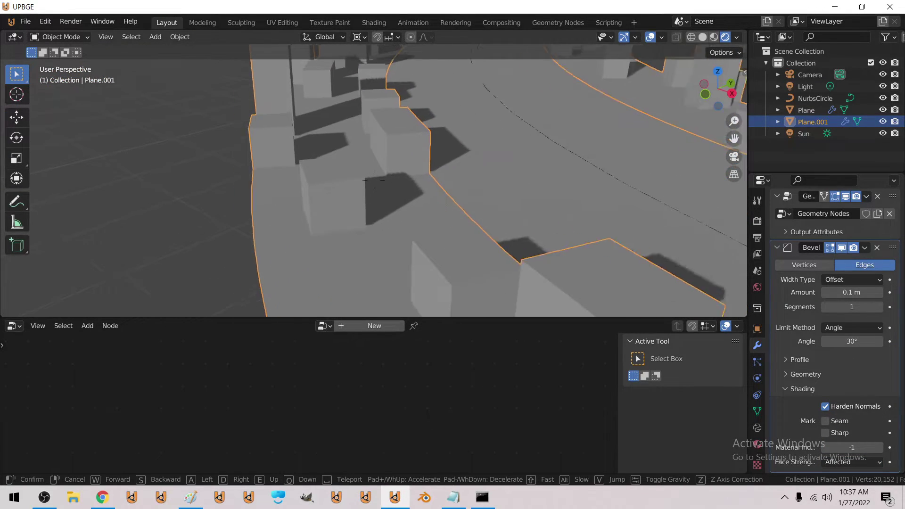
{"action": "key", "text": "w"}
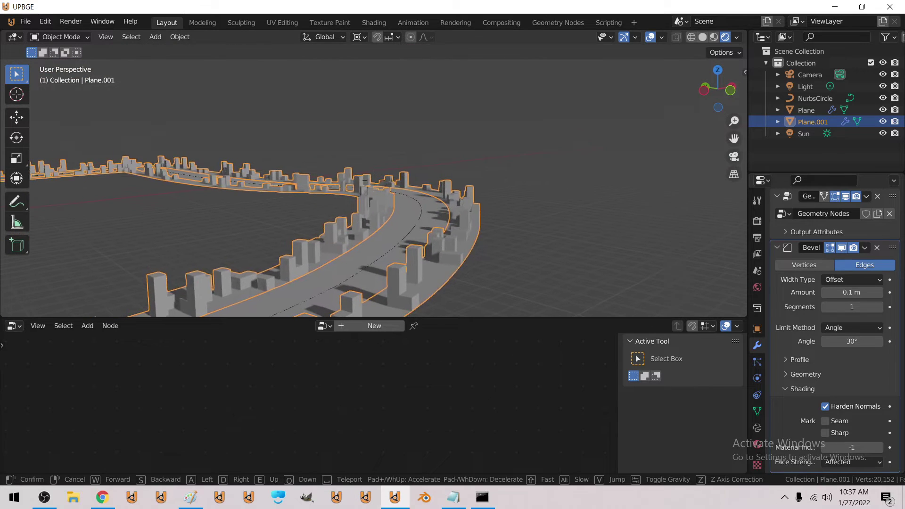
{"action": "left_click", "coordinate": [373, 181]}
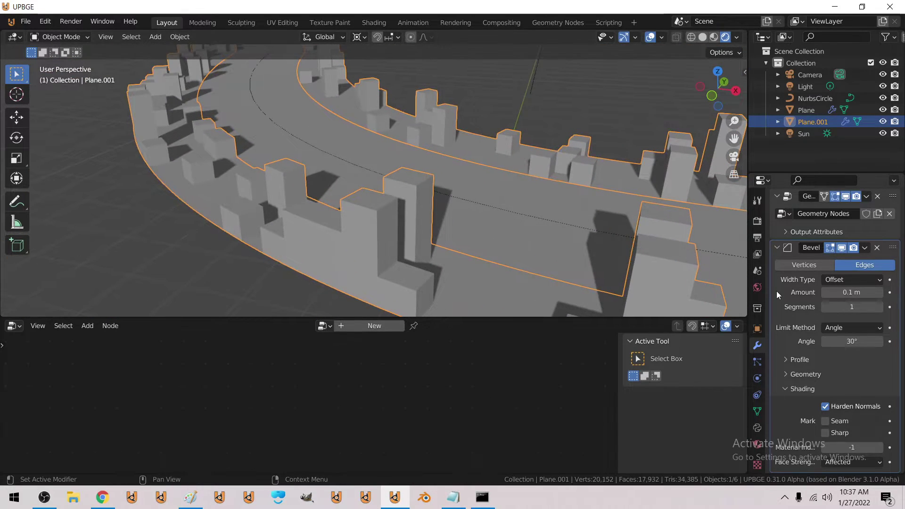
{"action": "left_click", "coordinate": [847, 279]}
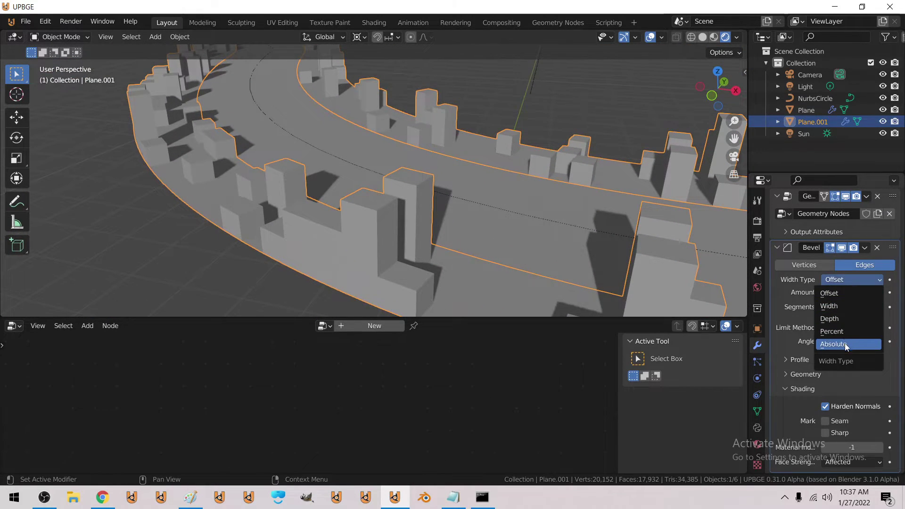
{"action": "left_click", "coordinate": [845, 343]}
{"action": "key", "text": "alt+a"}
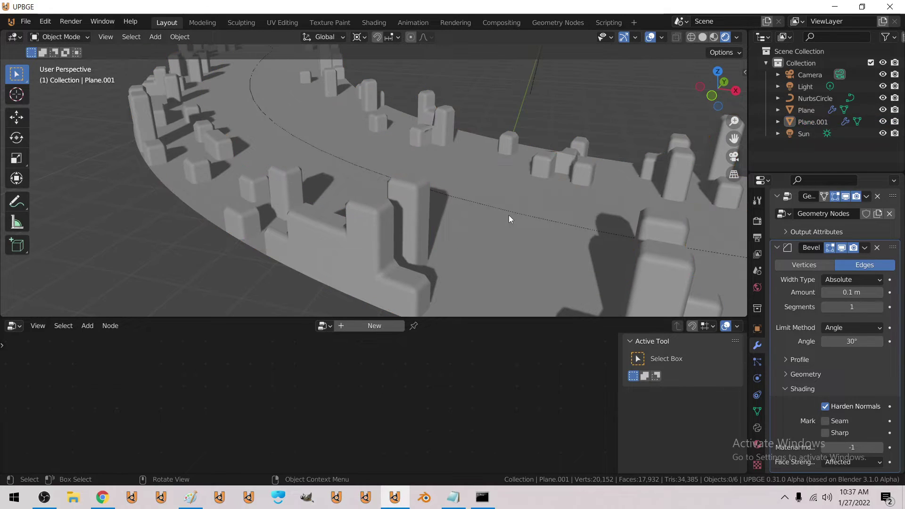
Try the Bevel modifier's Offset and Width types with 2 segments, and remove the modifier.
{"action": "left_click", "coordinate": [853, 279]}
{"action": "left_click", "coordinate": [844, 295]}
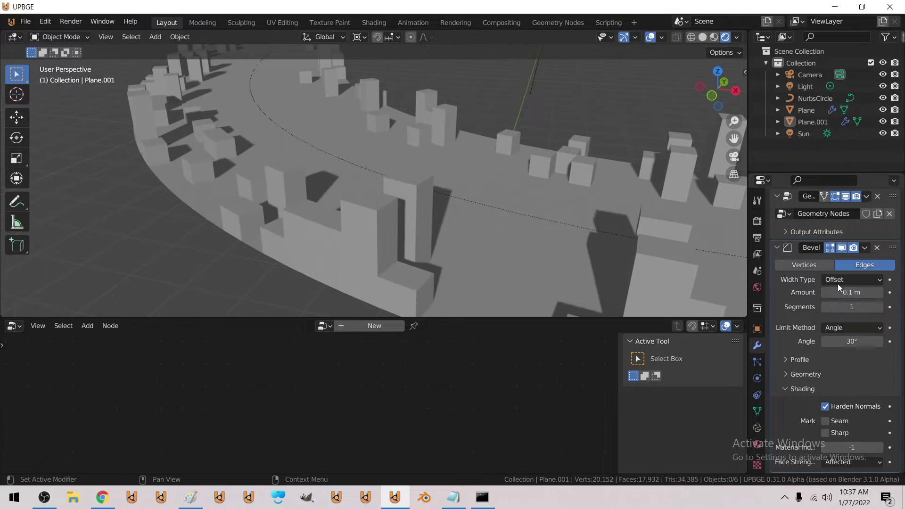
{"action": "left_click", "coordinate": [852, 280]}
{"action": "left_click", "coordinate": [846, 303]}
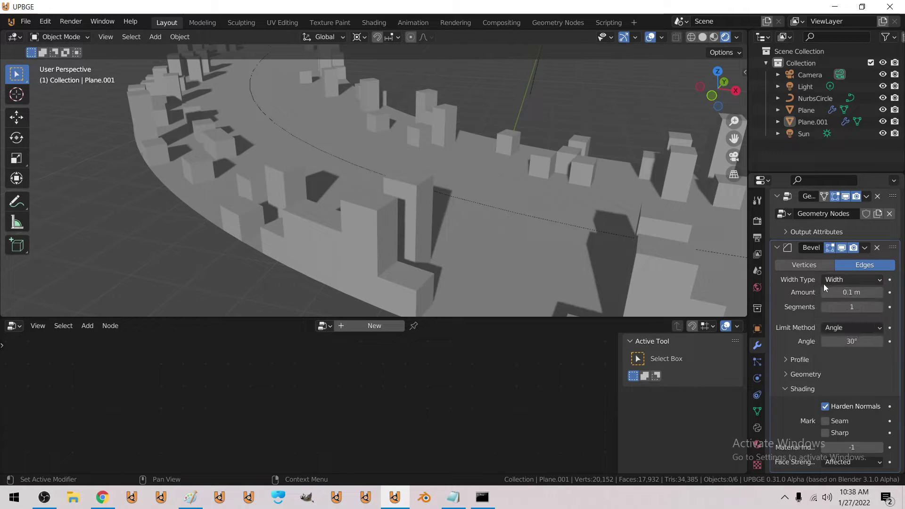
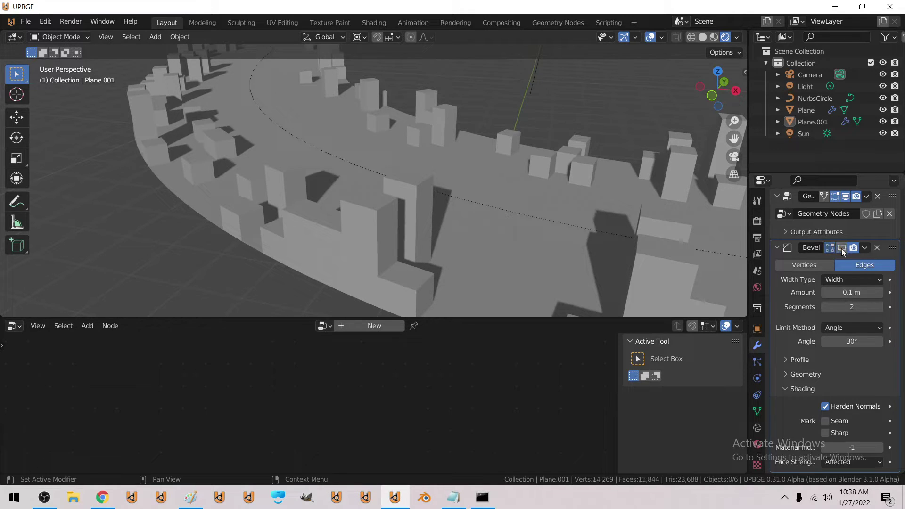
{"action": "left_click", "coordinate": [877, 248]}
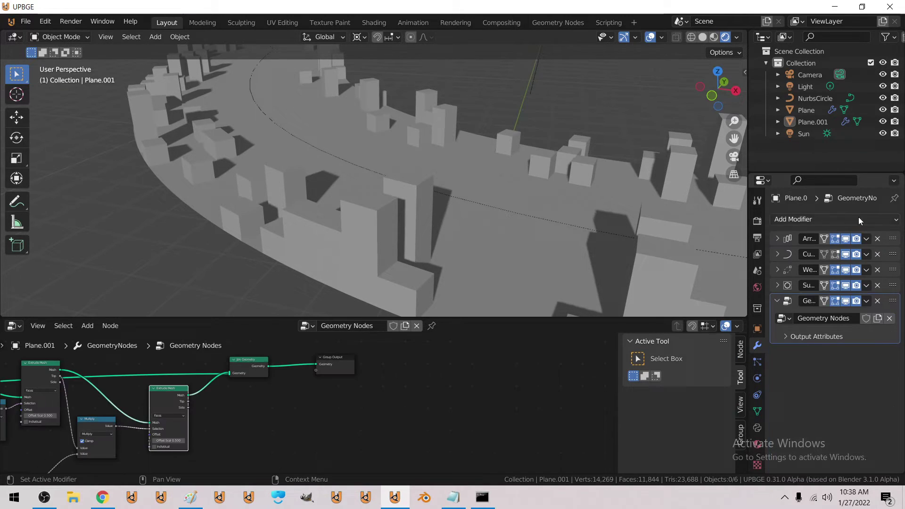
Add a Subdivision Surface modifier after Geometry Nodes on the track border and set it to Simple.
{"action": "left_click", "coordinate": [820, 216]}
{"action": "left_click", "coordinate": [692, 430]}
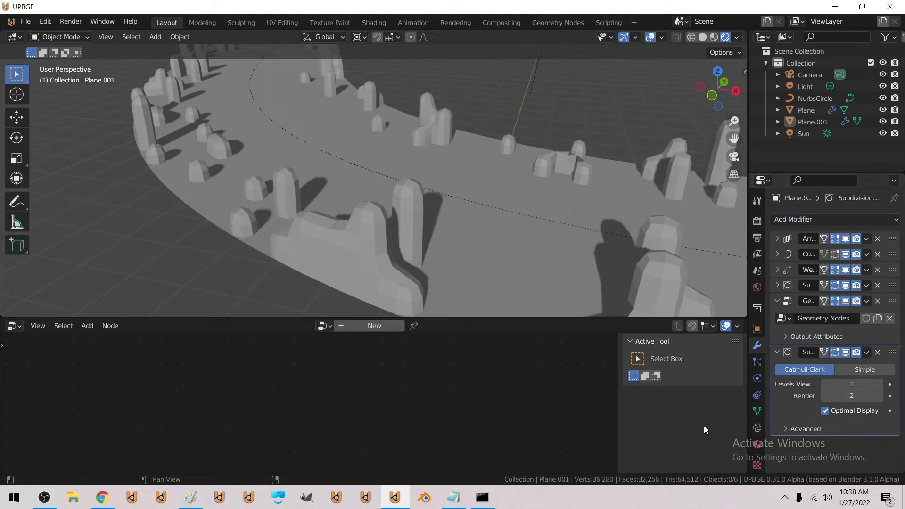
{"action": "left_click", "coordinate": [865, 372]}
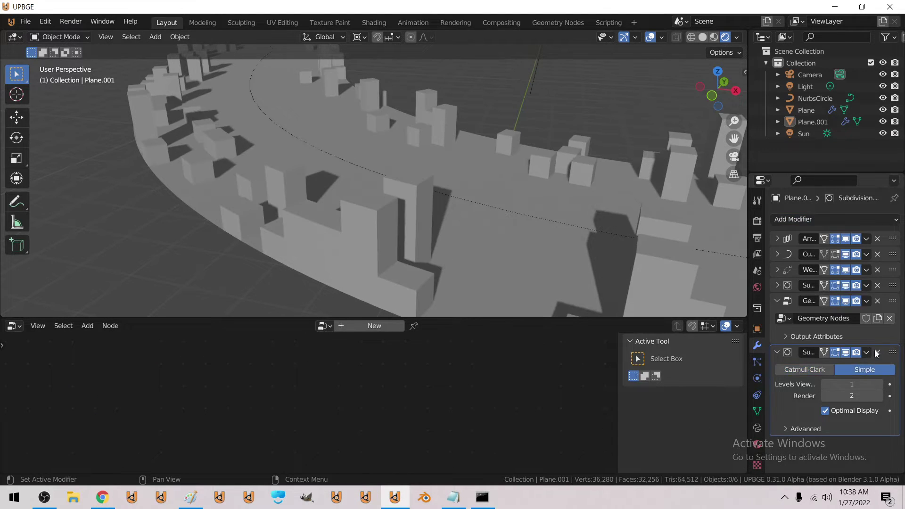
Duplicate the Simple Subdivision Surface modifier and set the copy to Catmull-Clark.
{"action": "left_click", "coordinate": [867, 353]}
{"action": "left_click", "coordinate": [836, 381]}
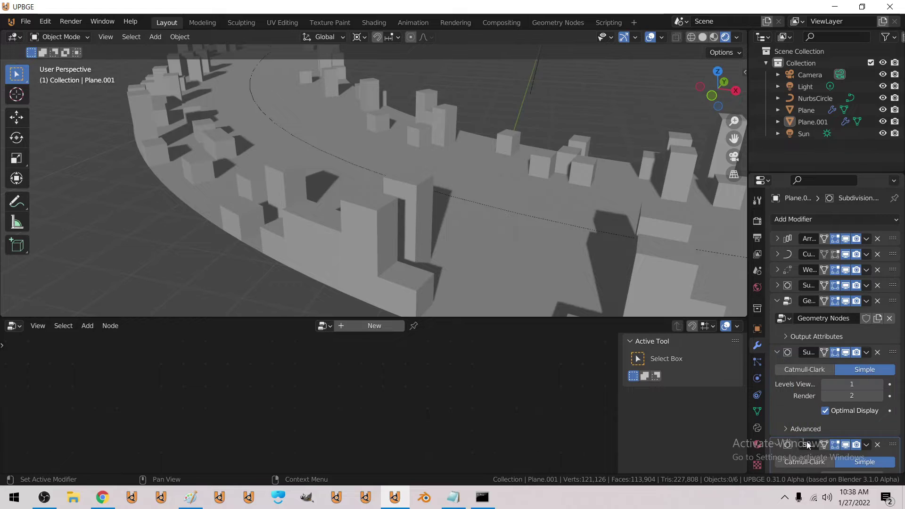
{"action": "left_click", "coordinate": [799, 462]}
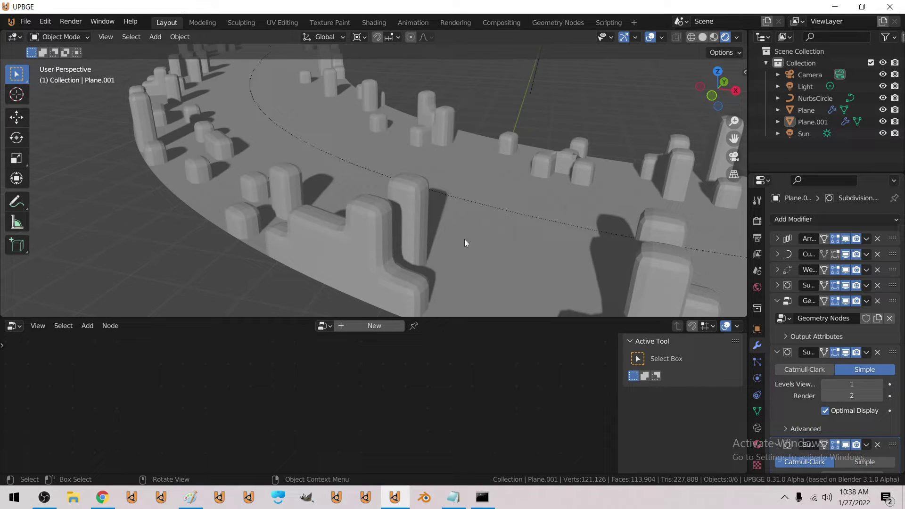
Insert a Set Shade Smooth node between Join Geometry and Group Output in the track border's Geometry Nodes, and deselect the border.
{"action": "left_click", "coordinate": [552, 239]}
{"action": "left_click", "coordinate": [452, 273]}
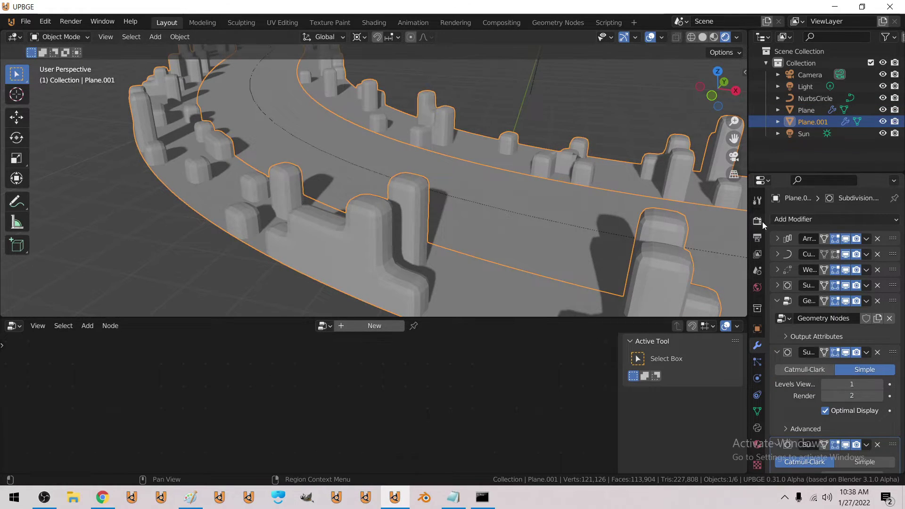
{"action": "left_click", "coordinate": [884, 304]}
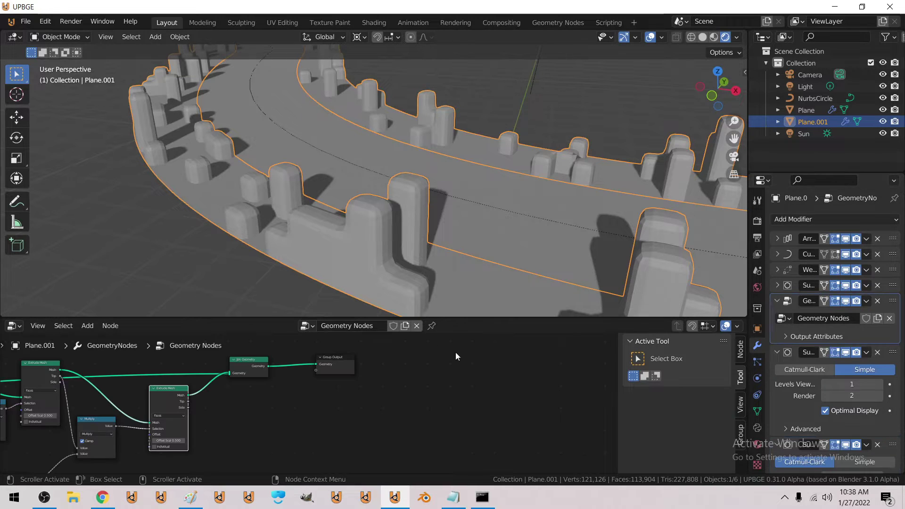
{"action": "left_click", "coordinate": [85, 328]}
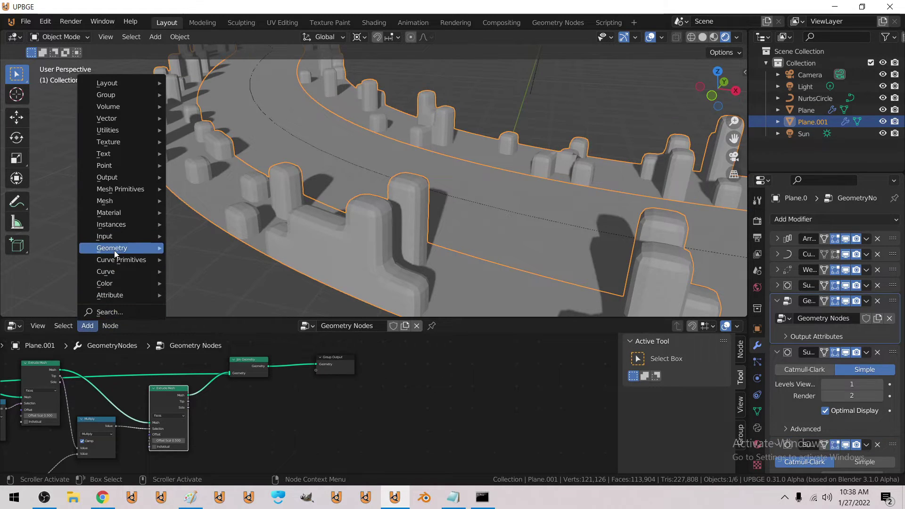
{"action": "mouse_move", "coordinate": [116, 250]}
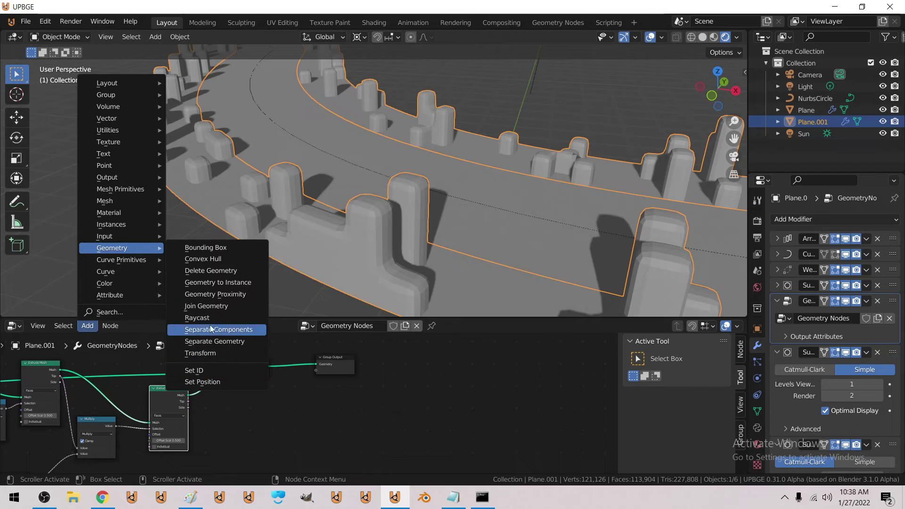
{"action": "mouse_move", "coordinate": [106, 201]}
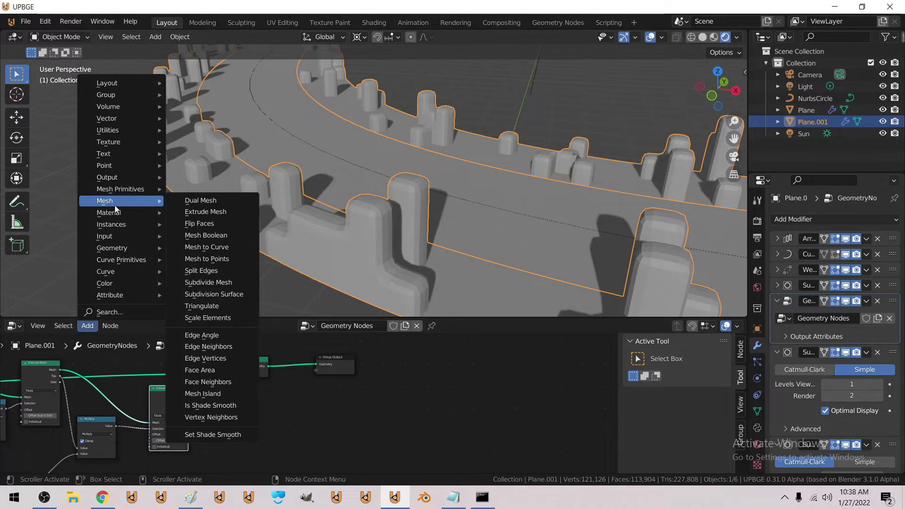
{"action": "left_click", "coordinate": [196, 434]}
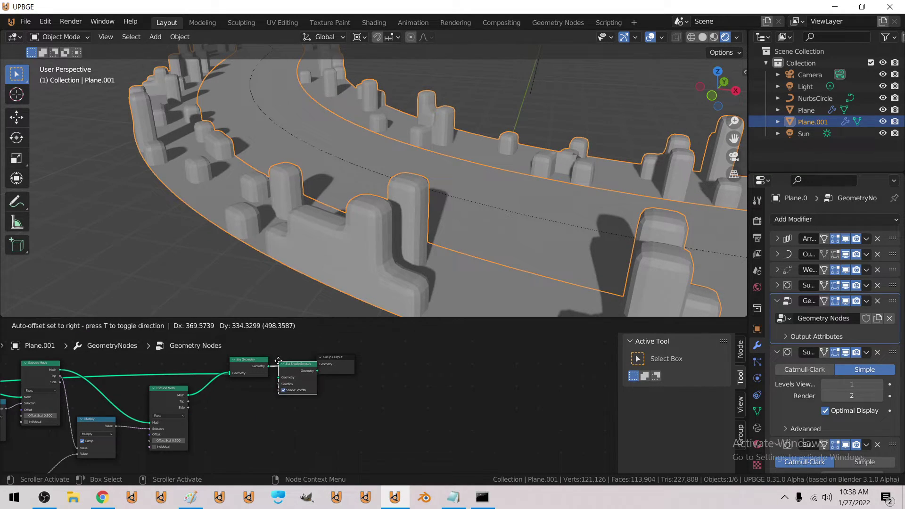
{"action": "left_click", "coordinate": [337, 371]}
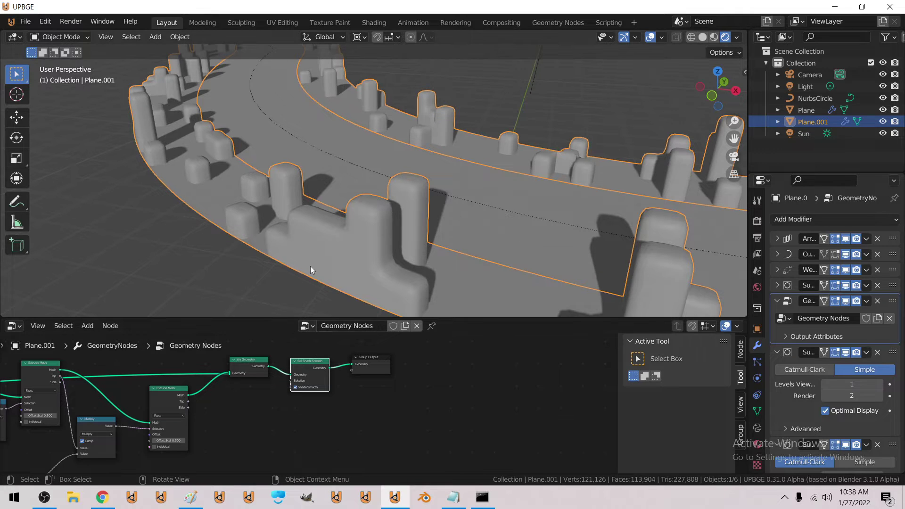
{"action": "key", "text": "alt+a"}
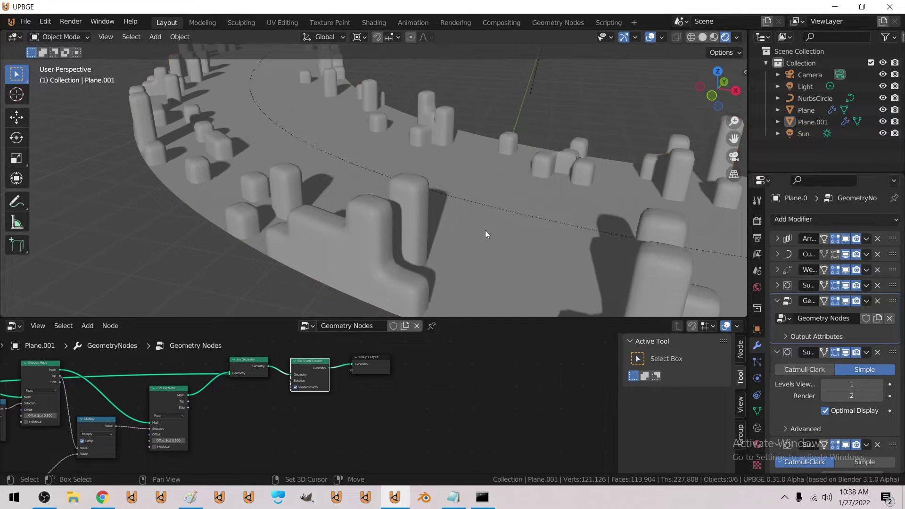
Reselect the track border and try values of 0 and 0.200 in the Add node after the Musgrave Texture.
{"action": "key", "text": "shift+grave"}
{"action": "key", "text": "w"}
{"action": "key", "text": "s"}
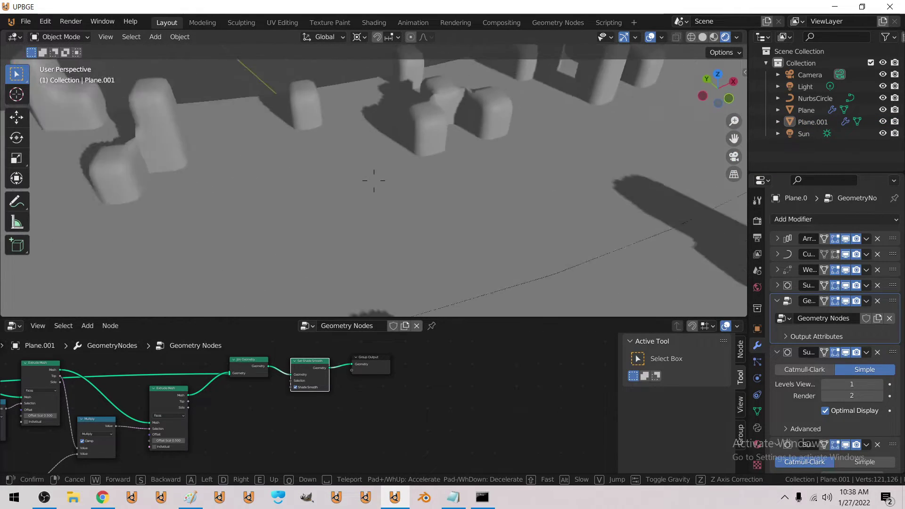
{"action": "key", "text": "d"}
{"action": "left_click", "coordinate": [374, 181]}
{"action": "left_click", "coordinate": [353, 206]}
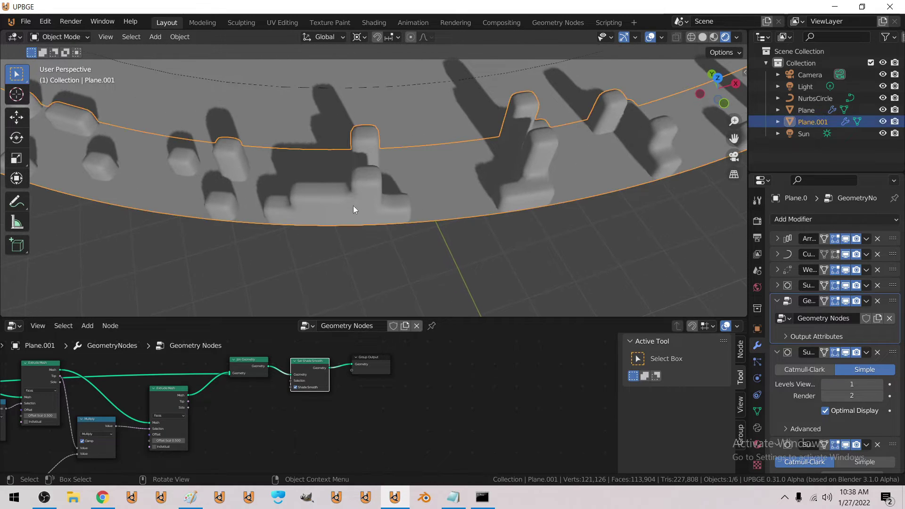
{"action": "scroll", "coordinate": [242, 377], "scroll_direction": "down", "scroll_amount": 4}
{"action": "middle_click_drag", "start_coordinate": [110, 380], "coordinate": [229, 388]}
{"action": "scroll", "coordinate": [231, 384], "scroll_direction": "up", "scroll_amount": 8}
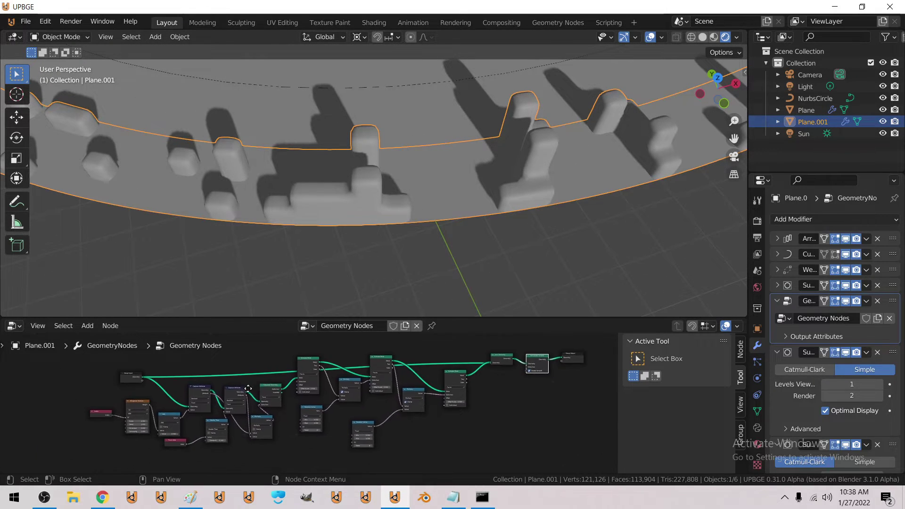
{"action": "scroll", "coordinate": [233, 381], "scroll_direction": "up", "scroll_amount": 1}
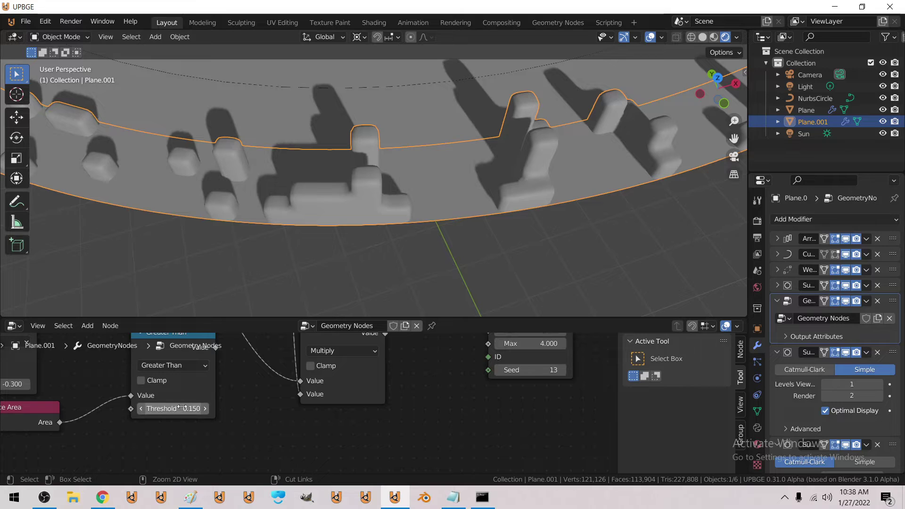
{"action": "middle_click_drag", "start_coordinate": [258, 402], "coordinate": [370, 417]}
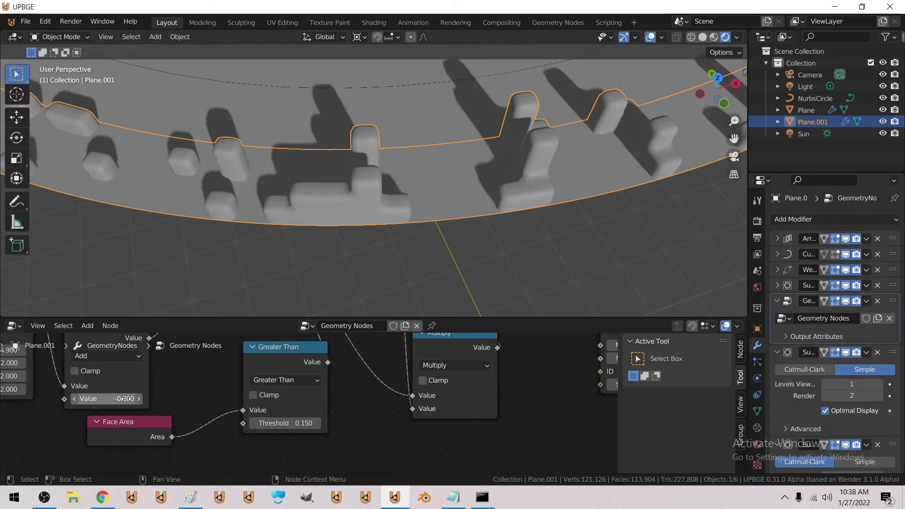
{"action": "left_click_drag", "start_coordinate": [116, 399], "coordinate": [103, 399]}
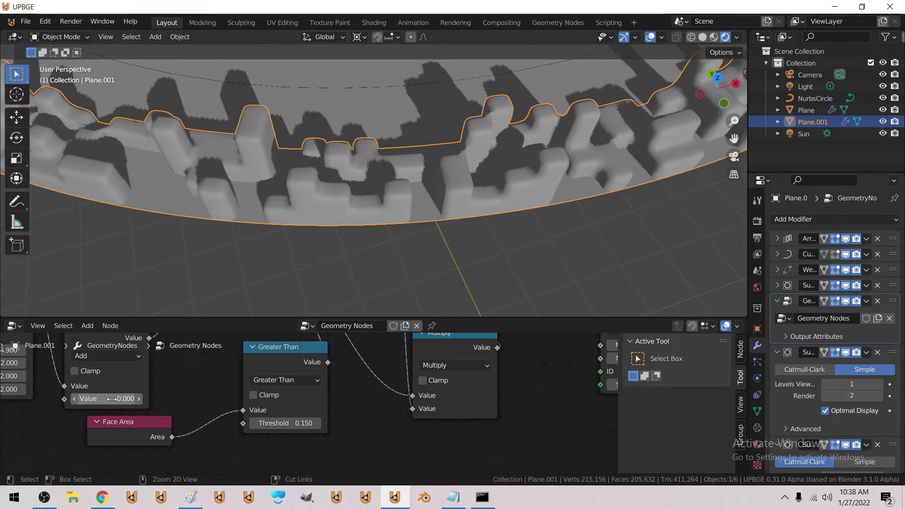
{"action": "key", "text": "ctrl+z"}
{"action": "scroll", "coordinate": [206, 406], "scroll_direction": "down", "scroll_amount": 3}
{"action": "left_click", "coordinate": [195, 391]}
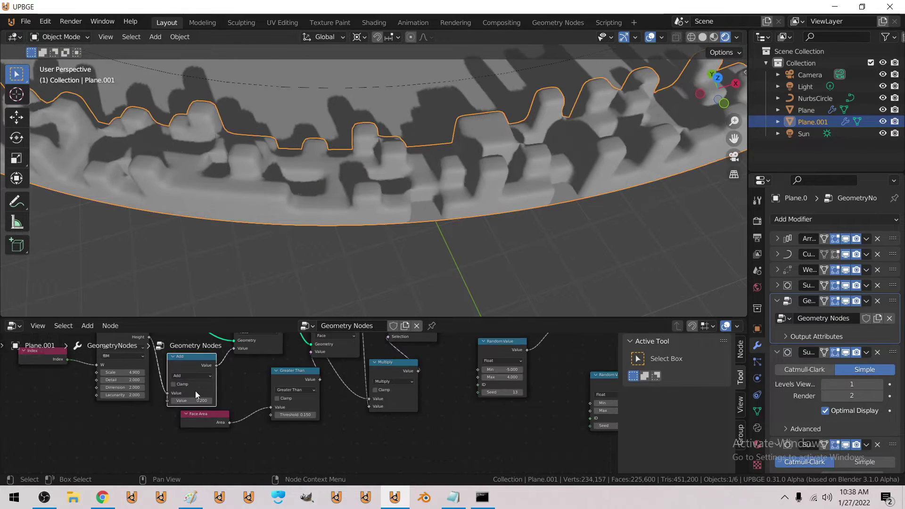
Set the Add node's value to 0.100 and check the buildings on both sides of the track.
{"action": "middle_click_drag", "start_coordinate": [236, 368], "coordinate": [253, 403]}
{"action": "scroll", "coordinate": [253, 404], "scroll_direction": "up", "scroll_amount": 2}
{"action": "scroll", "coordinate": [254, 403], "scroll_direction": "up", "scroll_amount": 1}
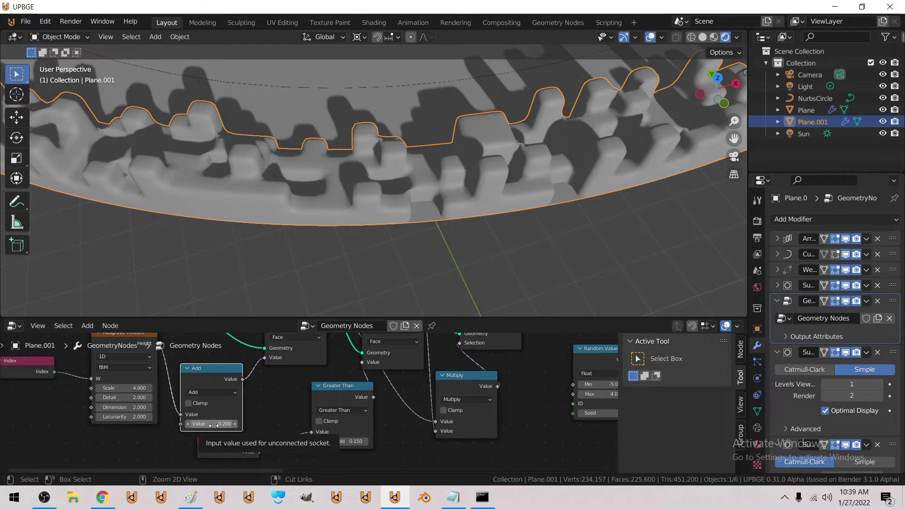
{"action": "left_click_drag", "start_coordinate": [210, 423], "coordinate": [202, 423]}
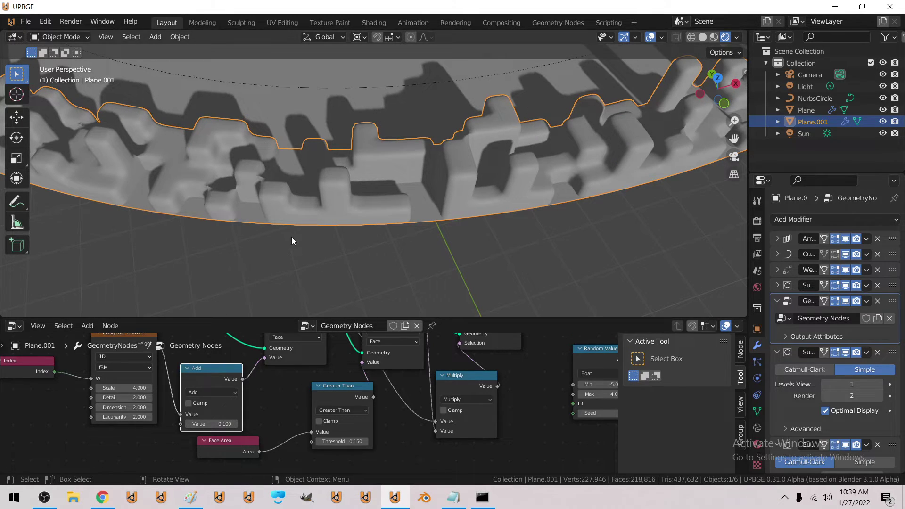
{"action": "key", "text": "shift+grave"}
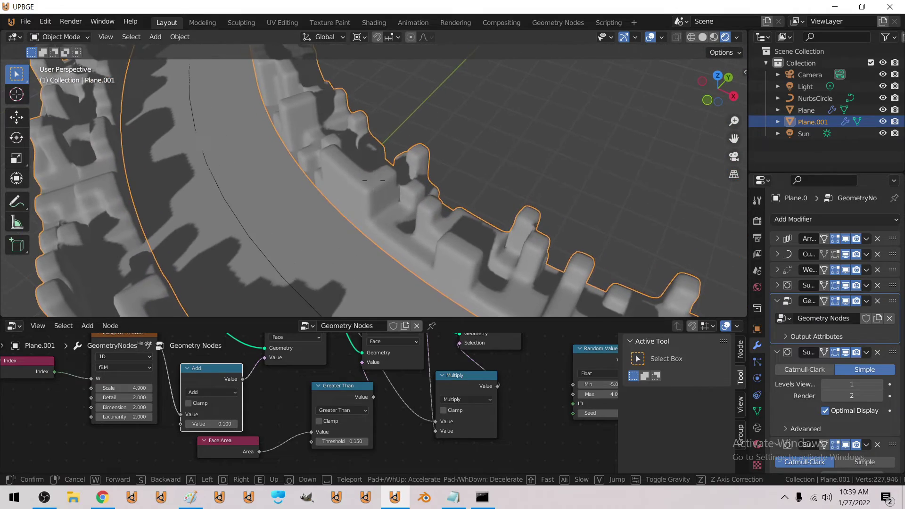
{"action": "key", "text": "a"}
{"action": "key", "text": "a"}
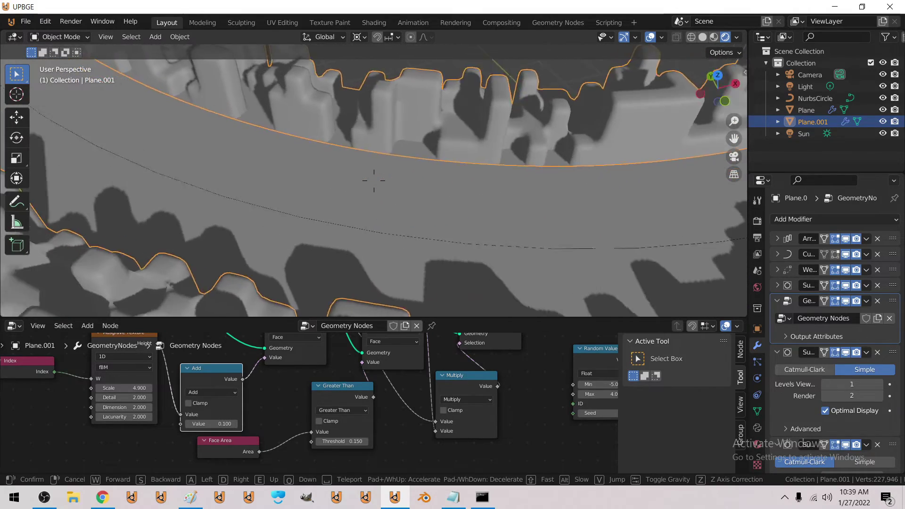
{"action": "key", "text": "s"}
{"action": "left_click", "coordinate": [374, 180]}
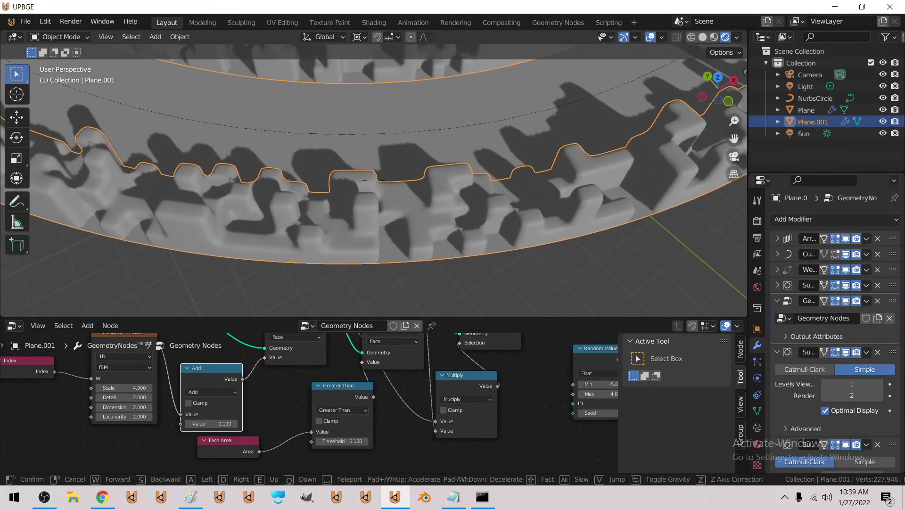
Insert a Dual Mesh node between Separate Geometry and the first Extrude Mesh node, with Keep Boundaries enabled.
{"action": "scroll", "coordinate": [333, 355], "scroll_direction": "down", "scroll_amount": 8}
{"action": "middle_click_drag", "start_coordinate": [347, 370], "coordinate": [315, 386]}
{"action": "scroll", "coordinate": [282, 385], "scroll_direction": "up", "scroll_amount": 5}
{"action": "scroll", "coordinate": [275, 385], "scroll_direction": "up", "scroll_amount": 3}
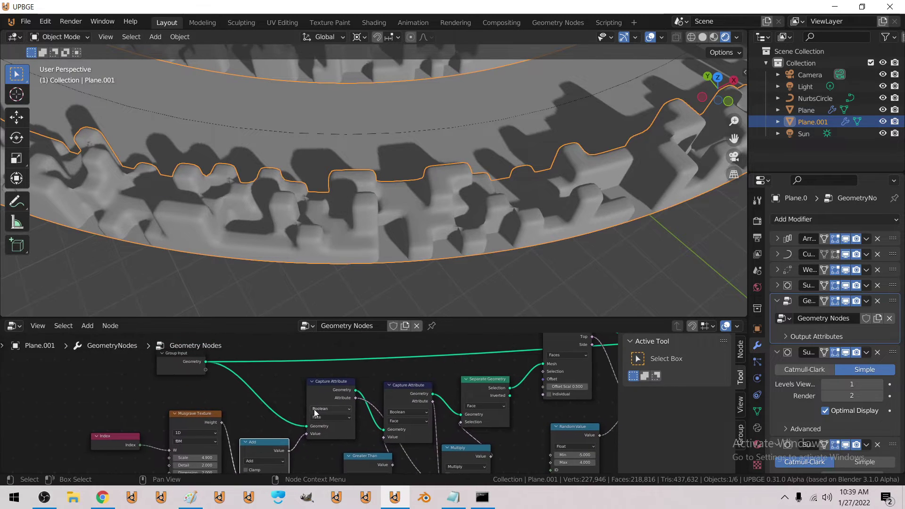
{"action": "scroll", "coordinate": [297, 399], "scroll_direction": "down", "scroll_amount": 2}
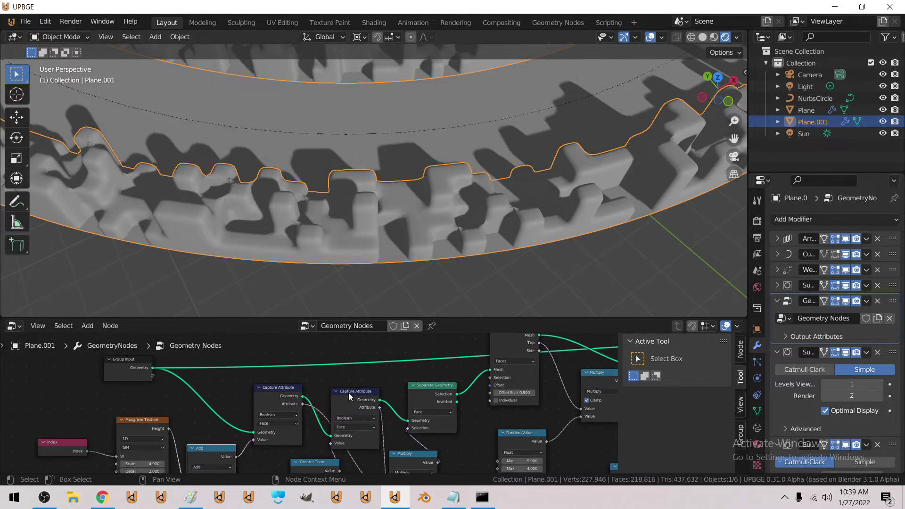
{"action": "middle_click_drag", "start_coordinate": [408, 409], "coordinate": [213, 408]}
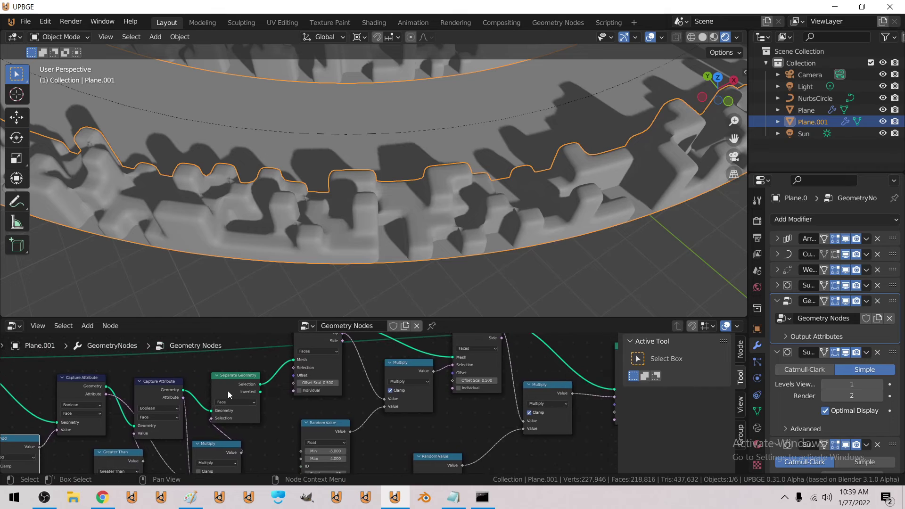
{"action": "left_click_drag", "start_coordinate": [228, 393], "coordinate": [215, 394]}
{"action": "scroll", "coordinate": [216, 393], "scroll_direction": "up", "scroll_amount": 1}
{"action": "middle_click_drag", "start_coordinate": [216, 392], "coordinate": [191, 407]}
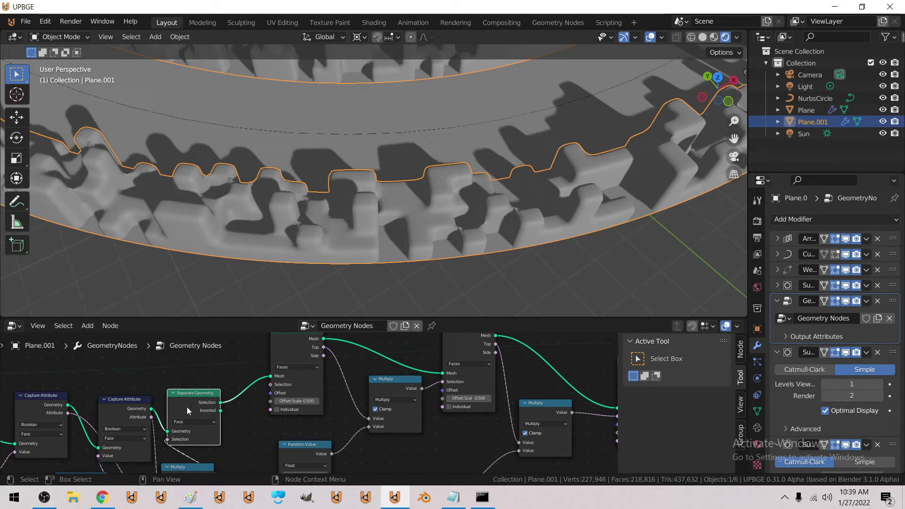
{"action": "left_click", "coordinate": [87, 326]}
{"action": "mouse_move", "coordinate": [126, 204]}
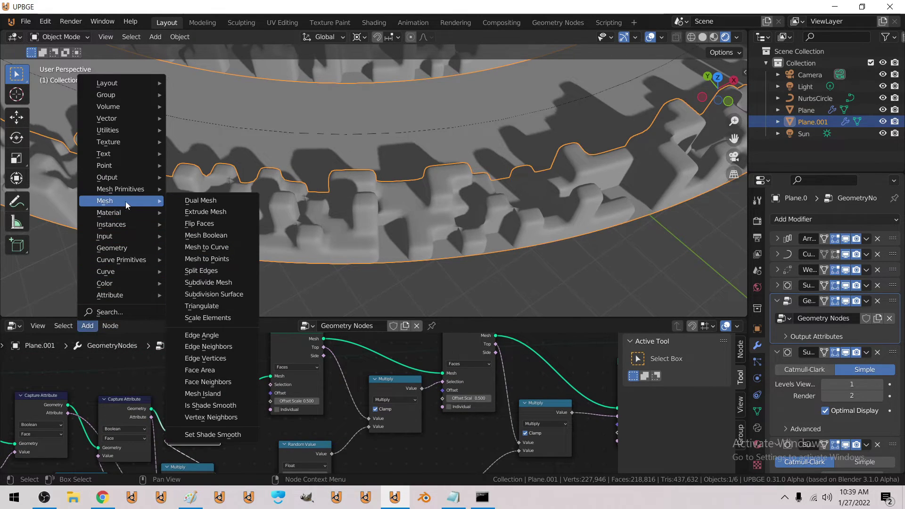
{"action": "left_click", "coordinate": [198, 201]}
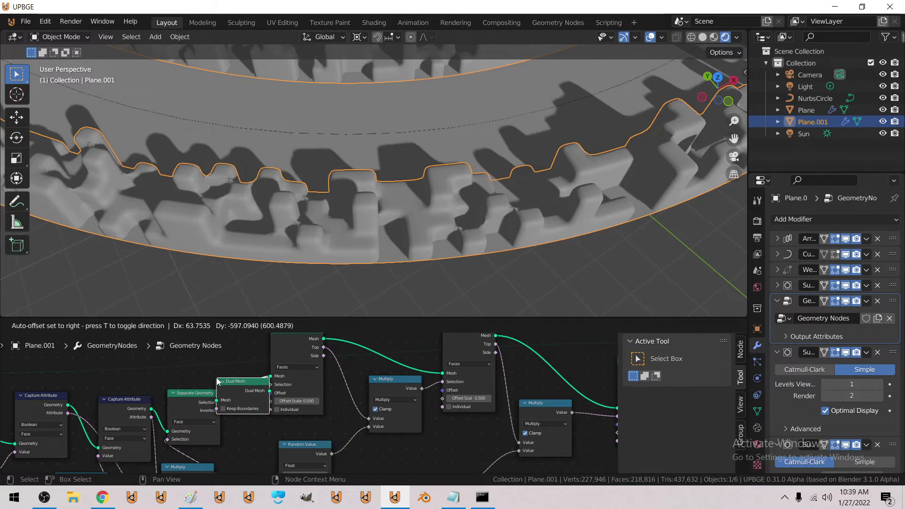
{"action": "left_click", "coordinate": [216, 378]}
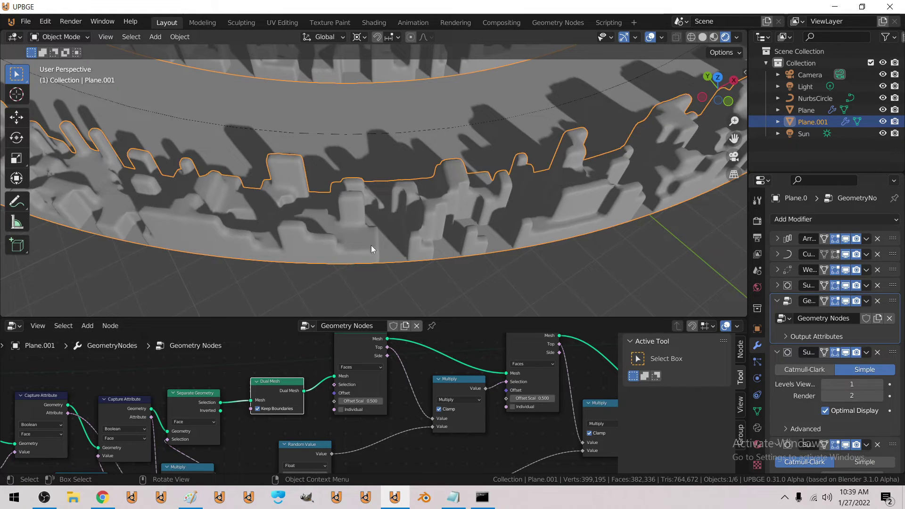
Deselect the track border and fly along the road to examine the Dual Mesh buildings, finishing with an overview of the whole circuit.
{"action": "key", "text": "alt+a"}
{"action": "key", "text": "shift+grave"}
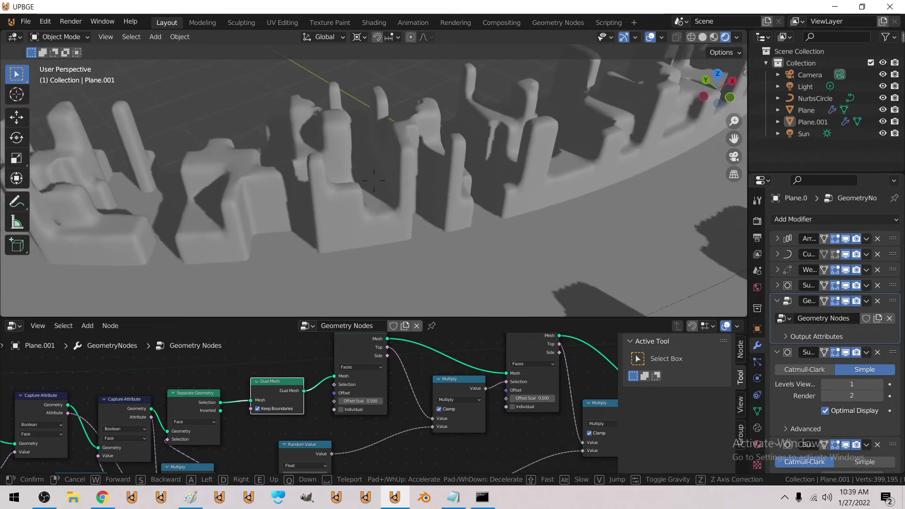
{"action": "key", "text": "w"}
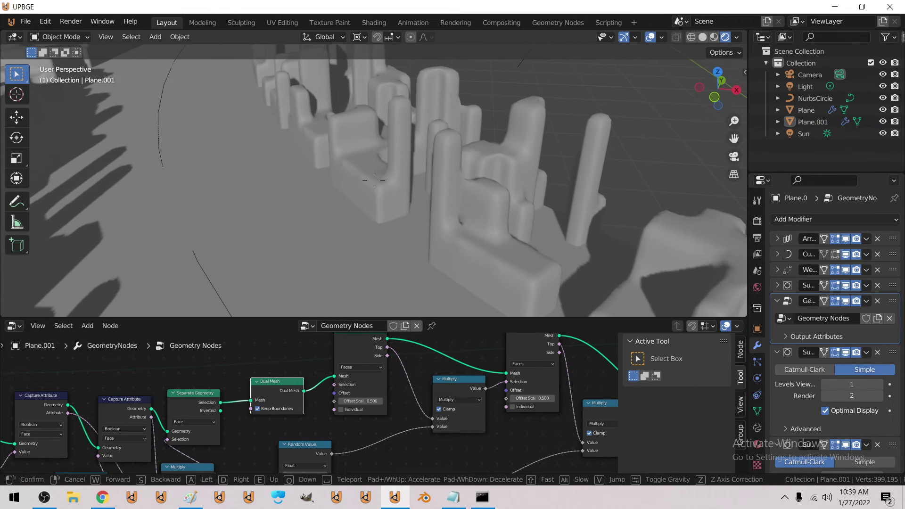
{"action": "key", "text": "w"}
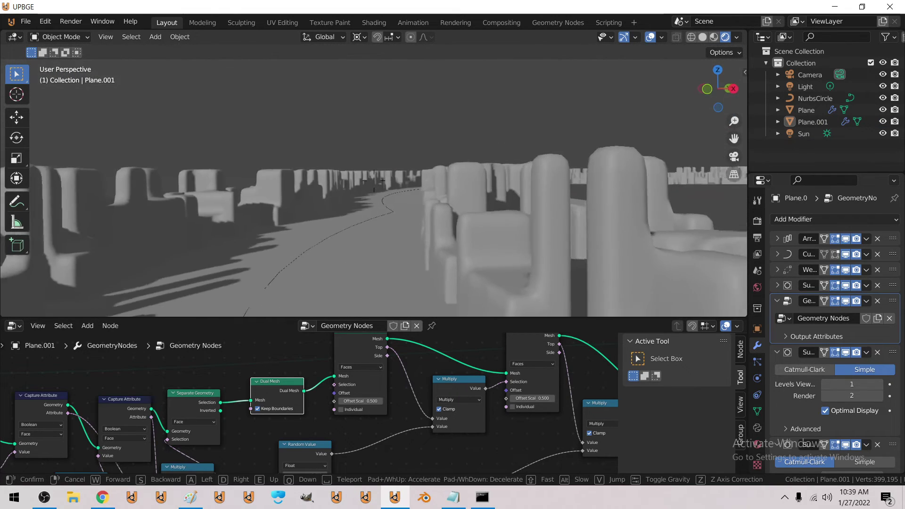
{"action": "key", "text": "w"}
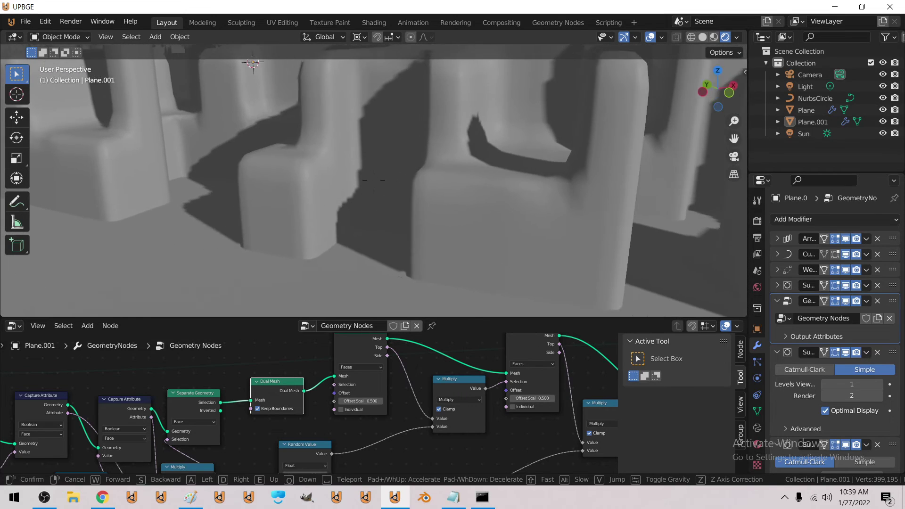
{"action": "key", "text": "w"}
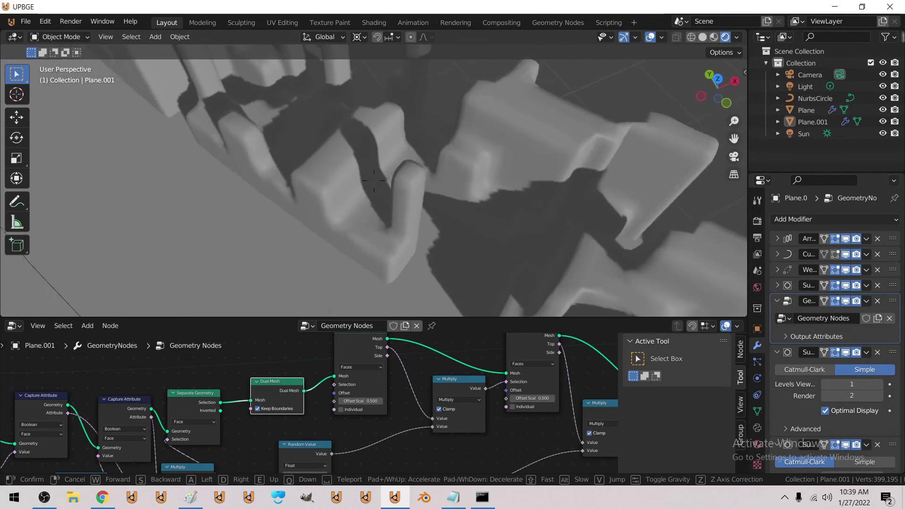
{"action": "key", "text": "w"}
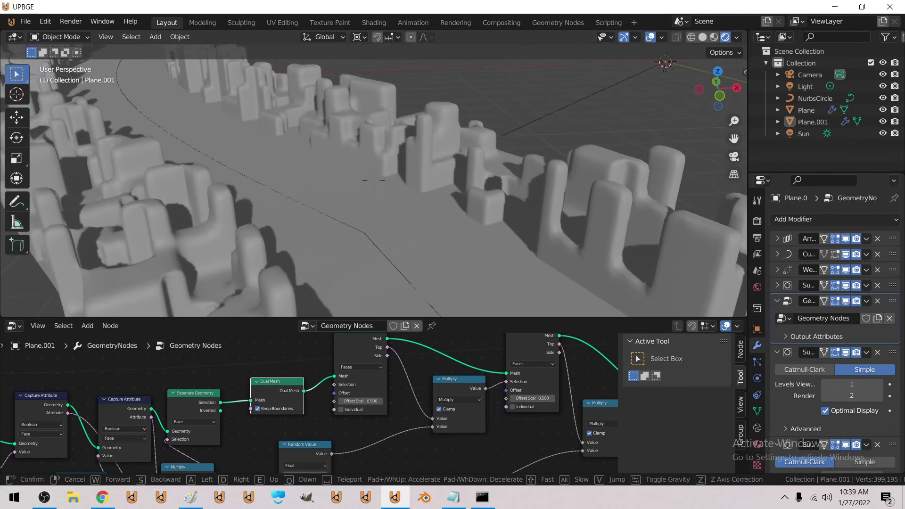
{"action": "key", "text": "w"}
{"action": "key", "text": "s"}
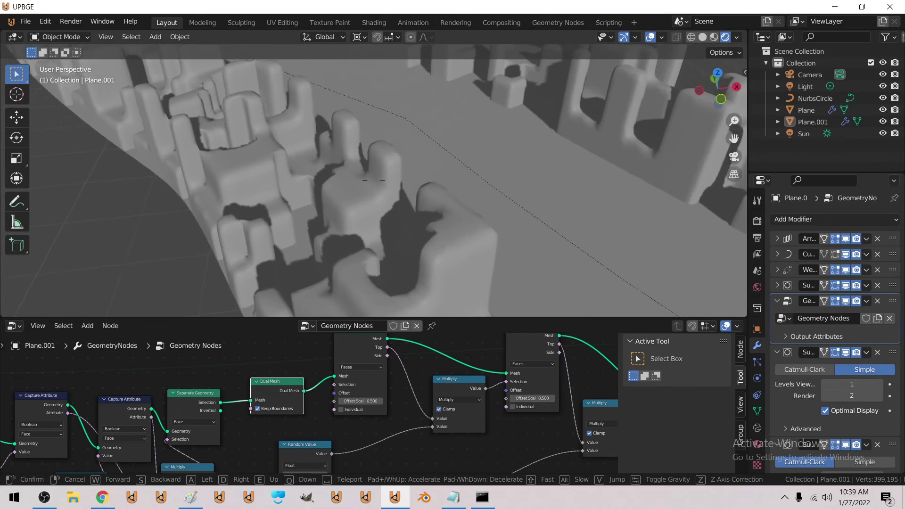
{"action": "key", "text": "w"}
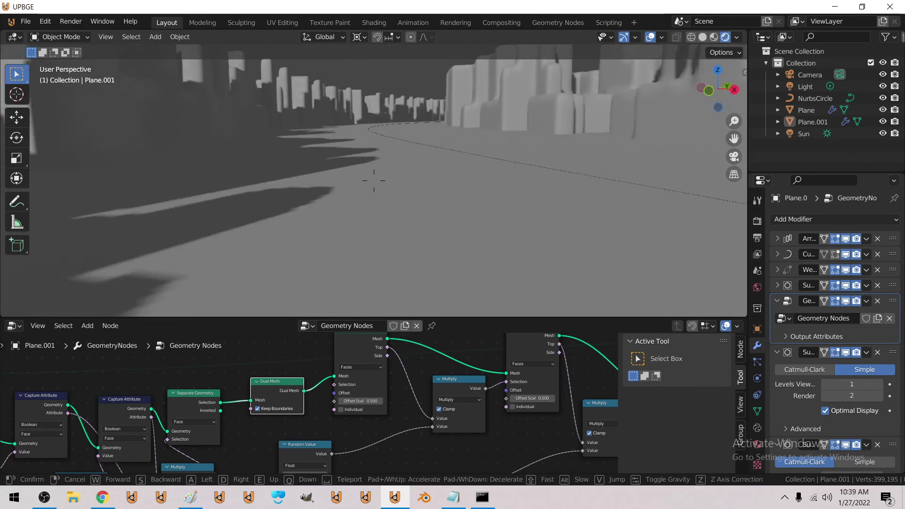
{"action": "key", "text": "w"}
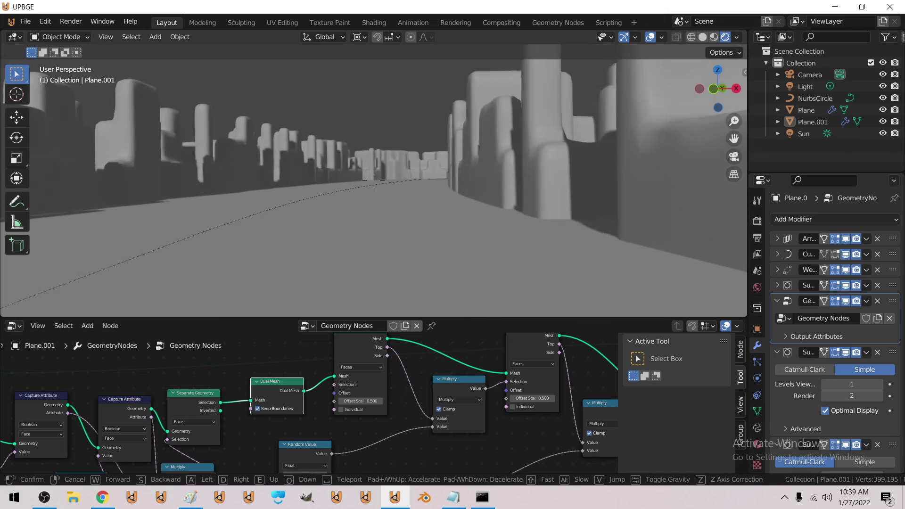
{"action": "key", "text": "w"}
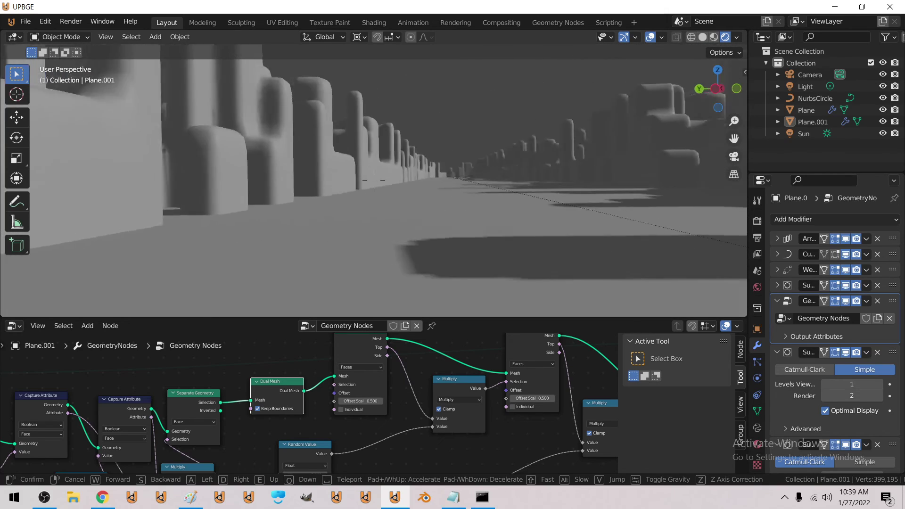
{"action": "key", "text": "s"}
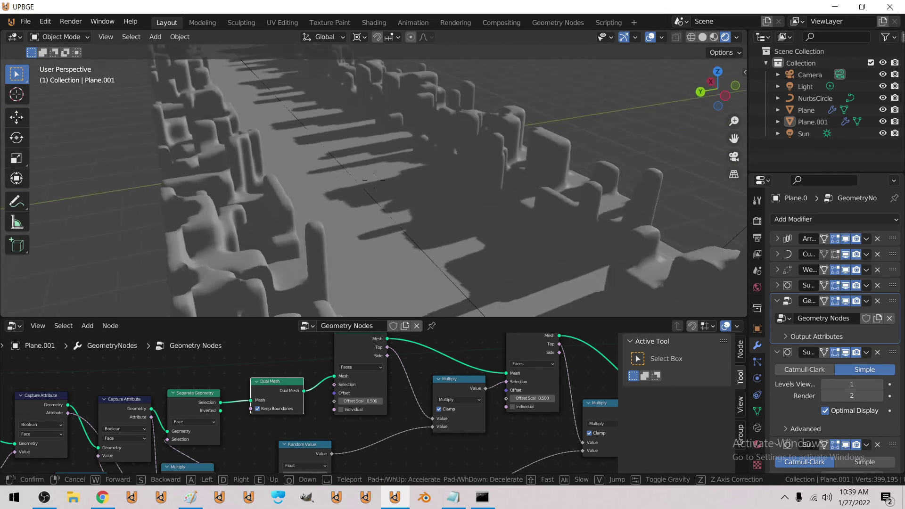
{"action": "key", "text": "w"}
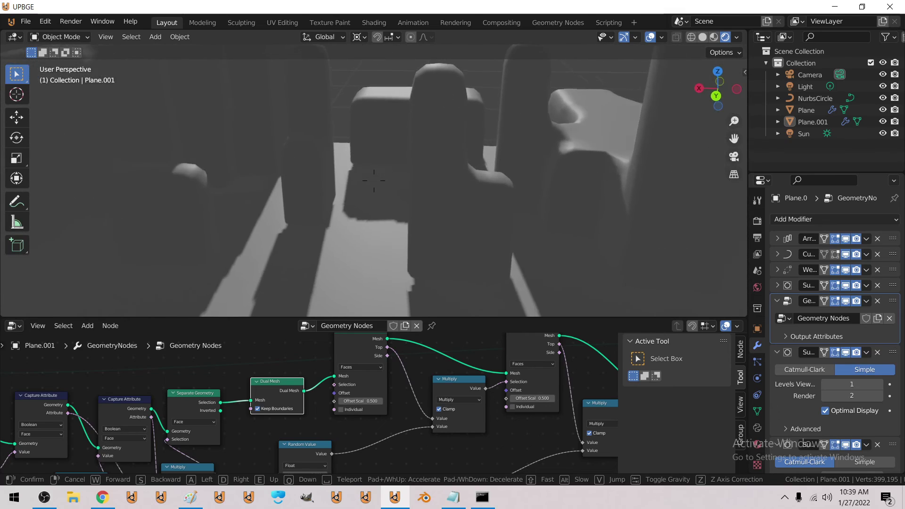
{"action": "key", "text": "s"}
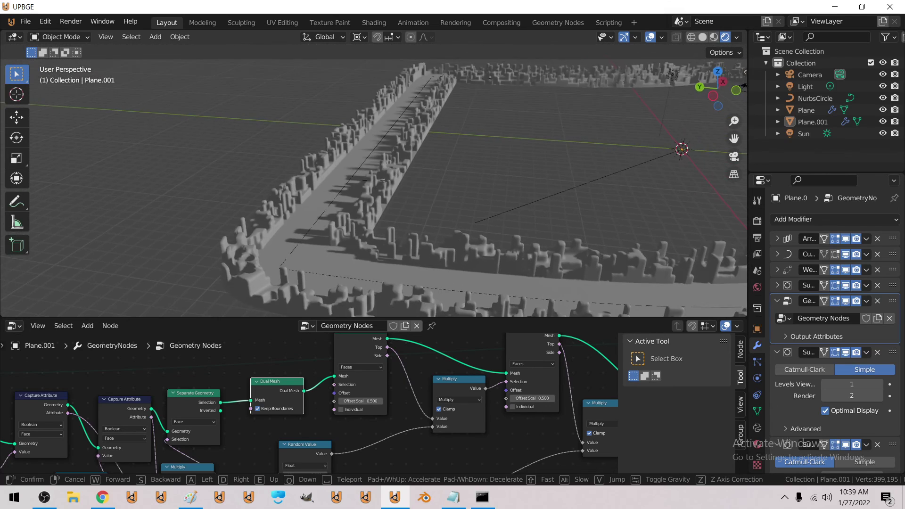
{"action": "key", "text": "s"}
{"action": "left_click", "coordinate": [374, 183]}
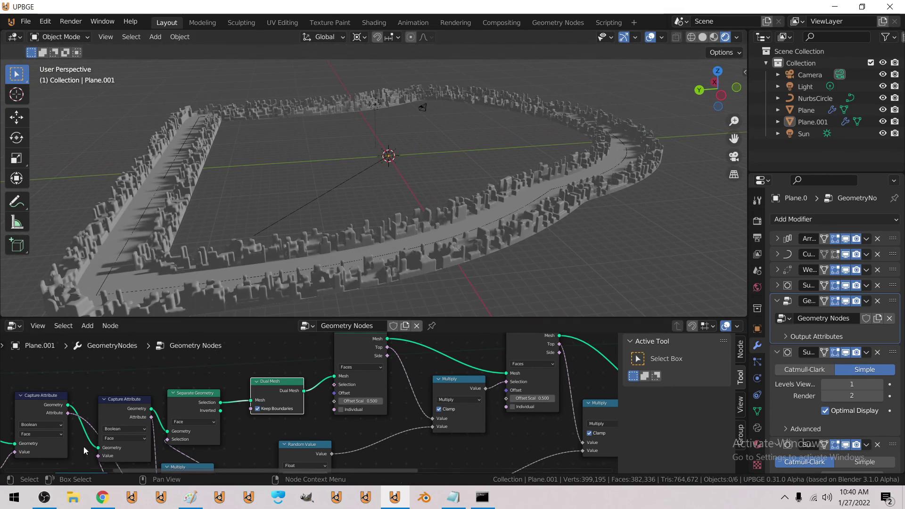
{"action": "left_click", "coordinate": [44, 497]}
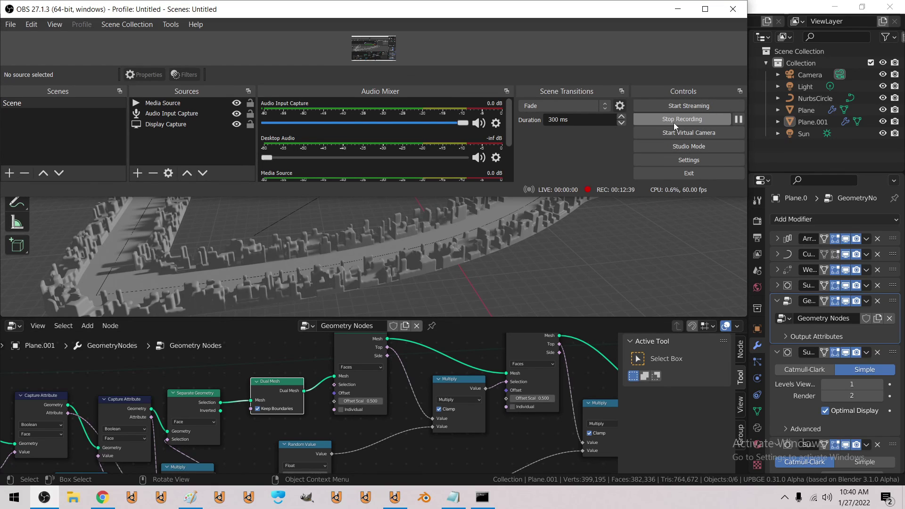